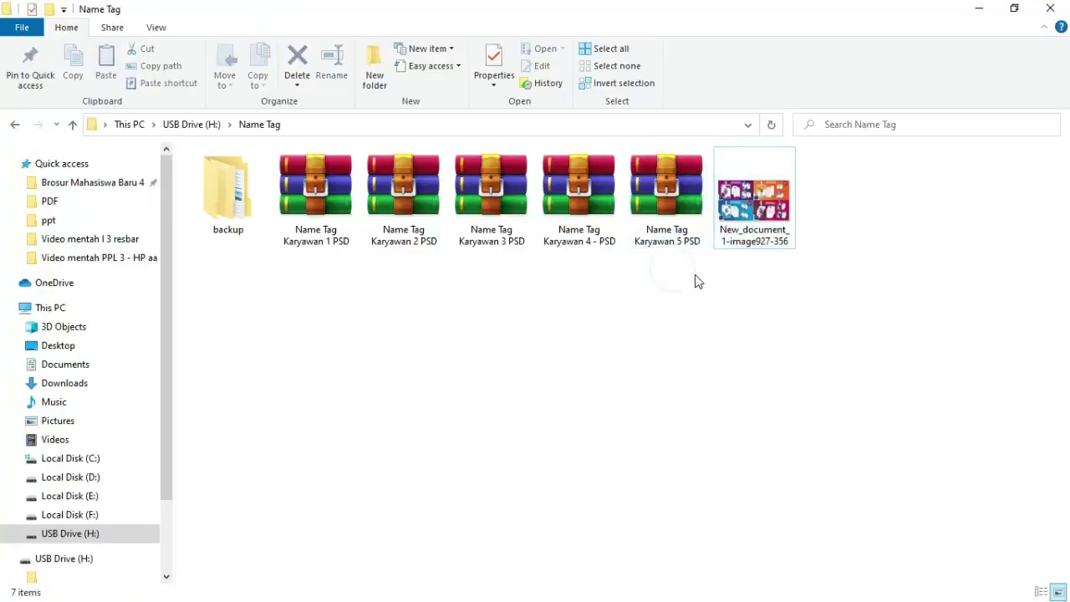
Select all five Name Tag Karyawan RAR archives in H:\Name Tag.
drag(697, 275, 312, 188)
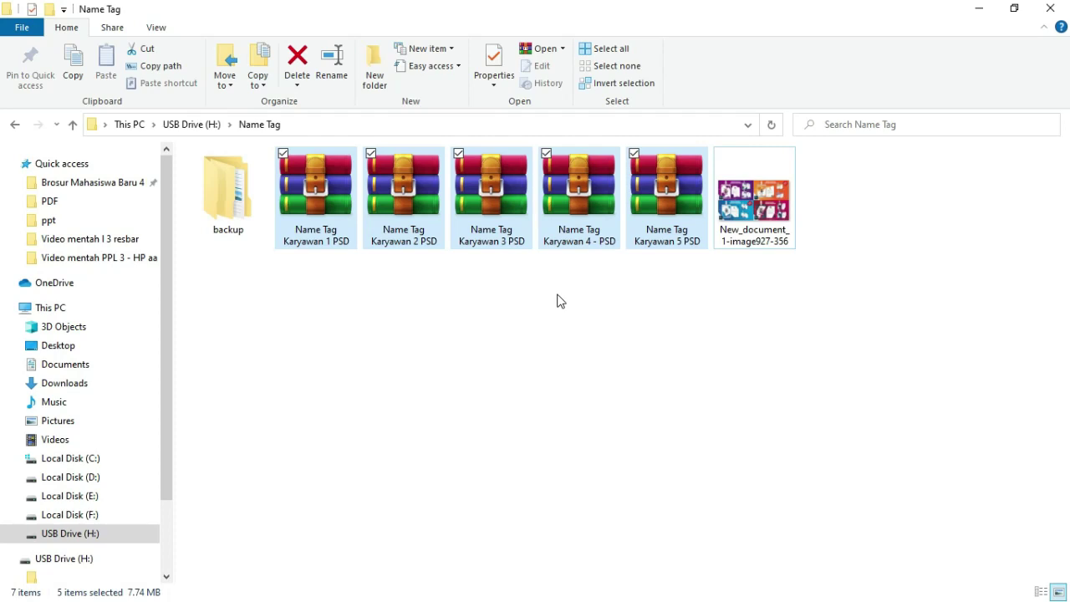
Extract the Name Tag Karyawan 1 PSD archive into the current folder with WinRAR's Extract Here.
click(543, 288)
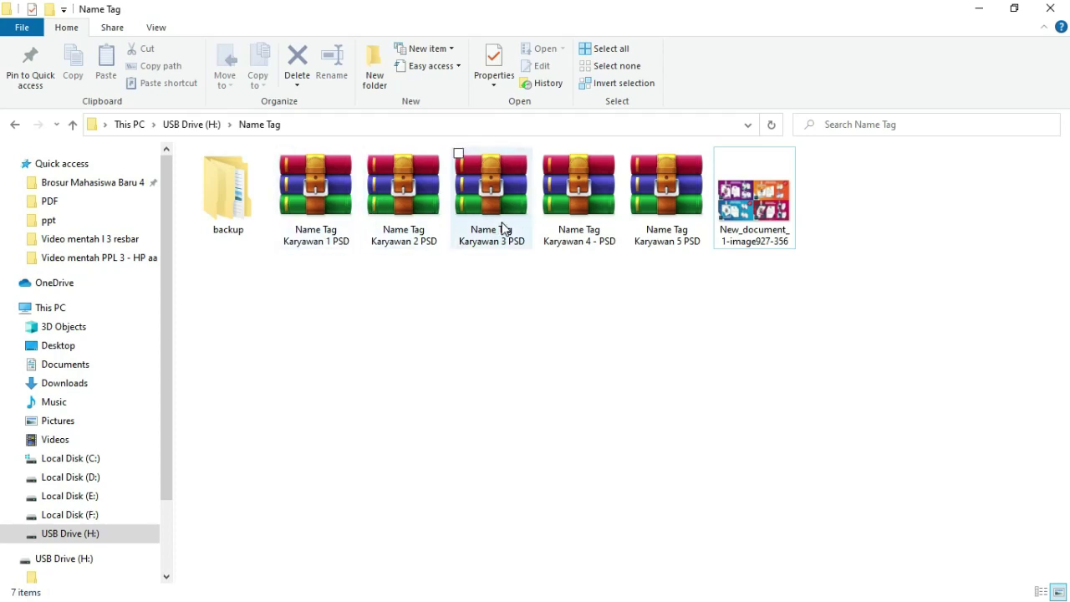
click(325, 199)
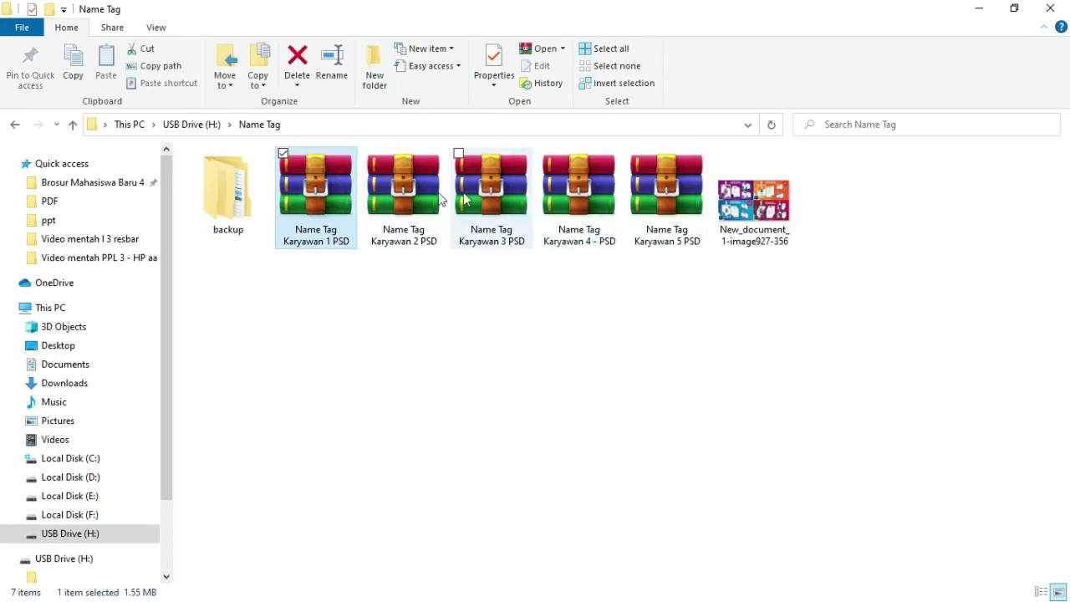
right_click(307, 181)
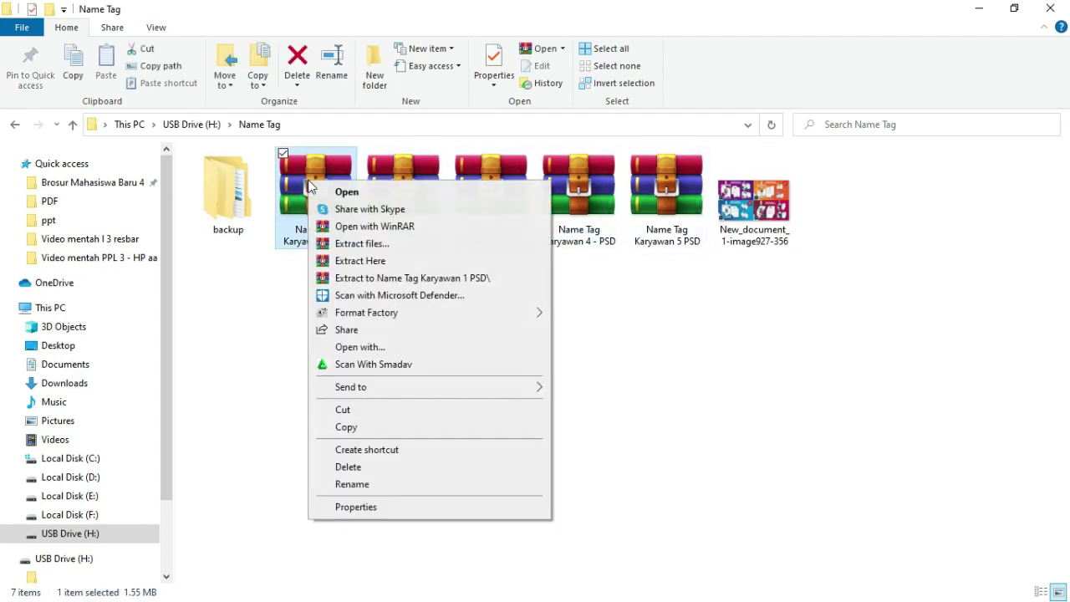
click(360, 258)
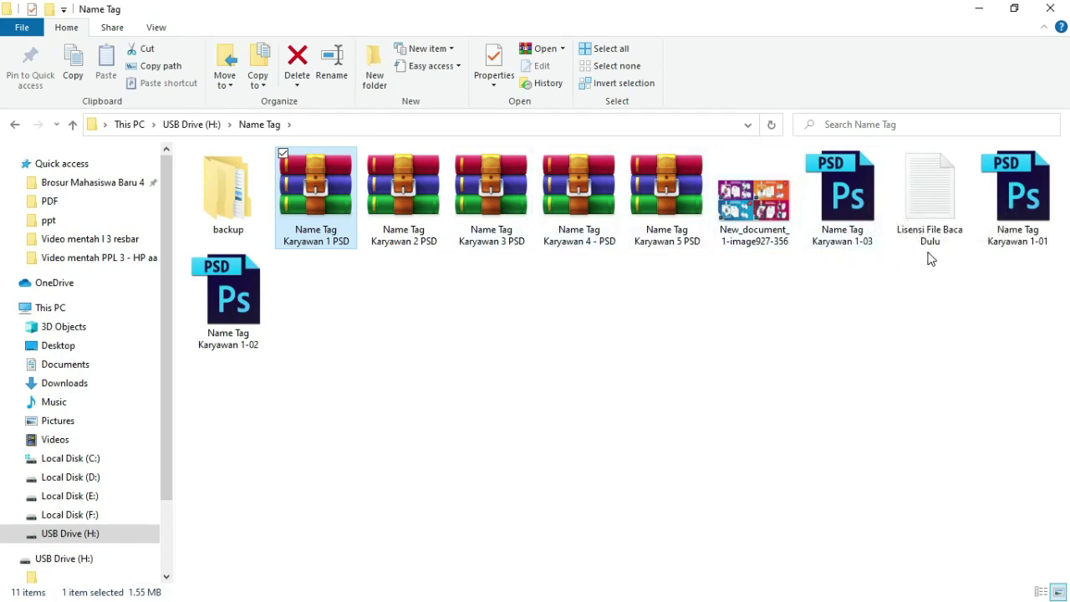
Select the 1-01, 1-02 and 1-03 PSD templates and open them together in Photoshop.
click(862, 227)
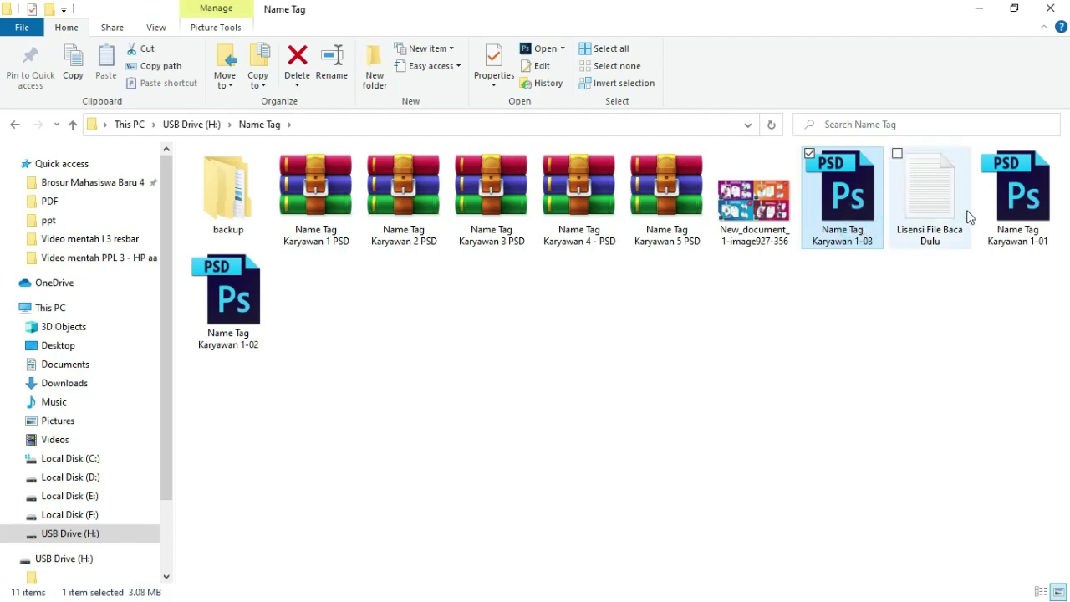
click(1030, 224)
click(248, 303)
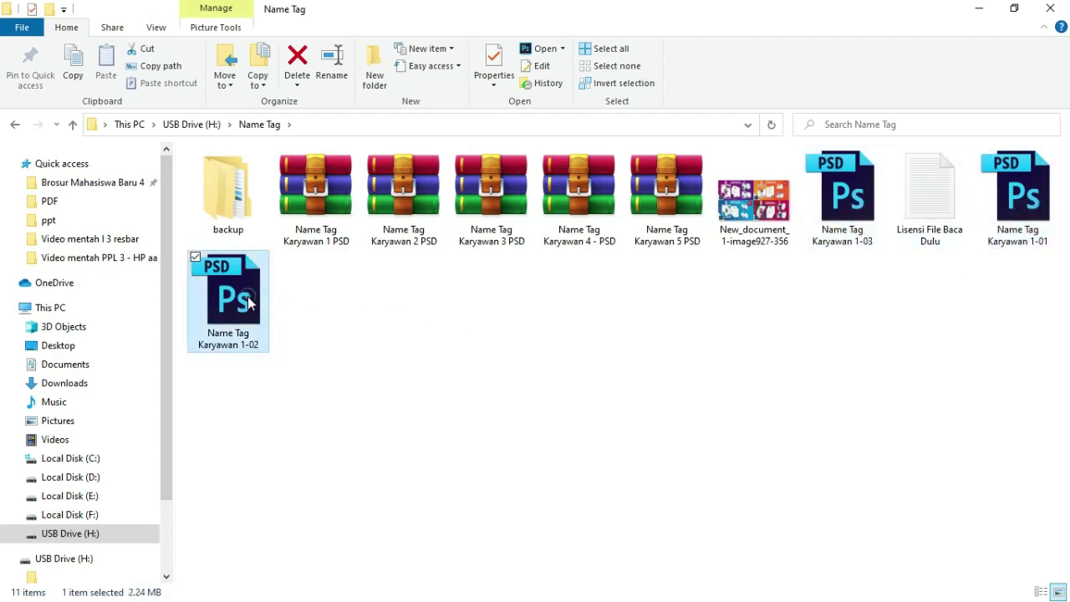
click(910, 182)
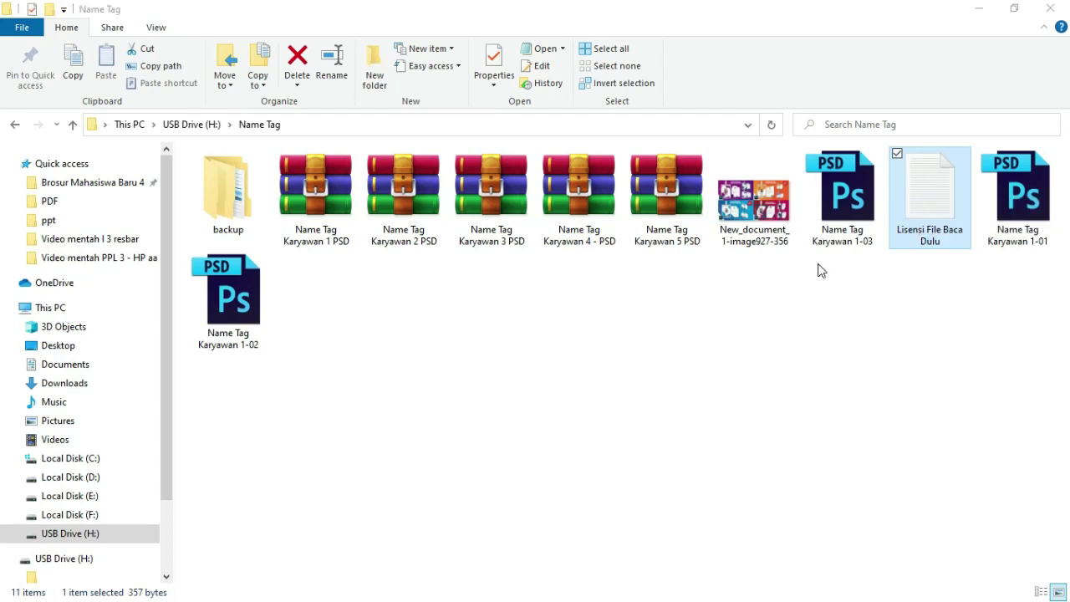
click(836, 209)
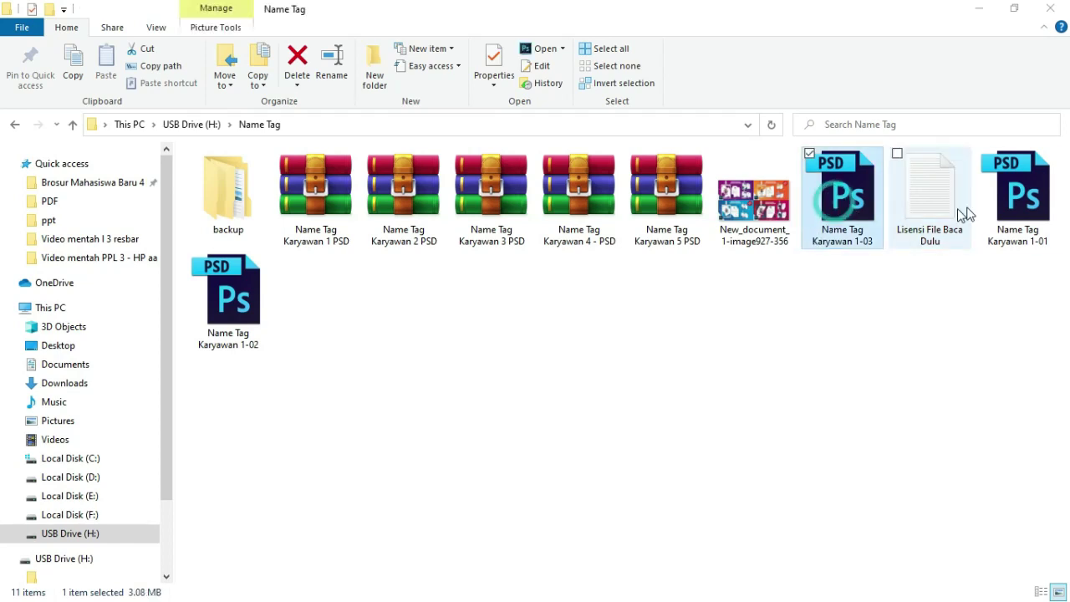
ctrl+click(1019, 193)
ctrl+click(254, 288)
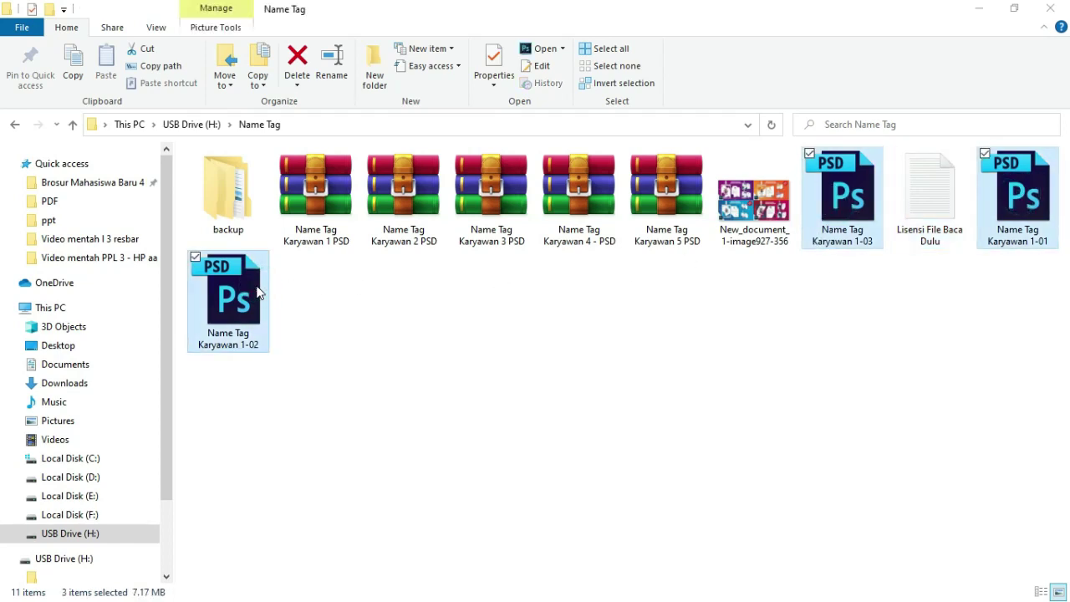
right_click(258, 291)
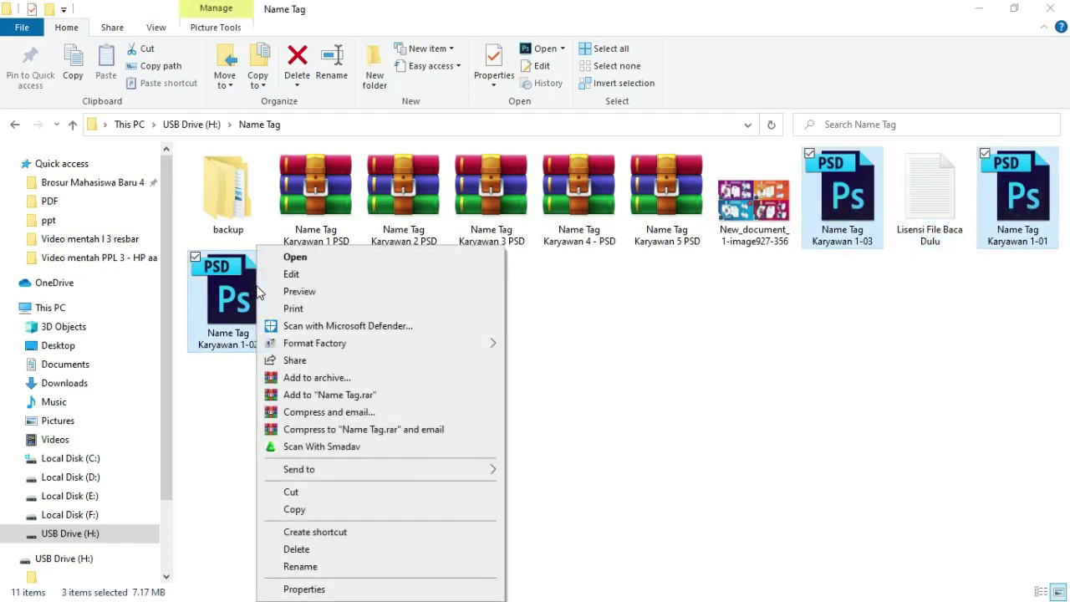
click(295, 258)
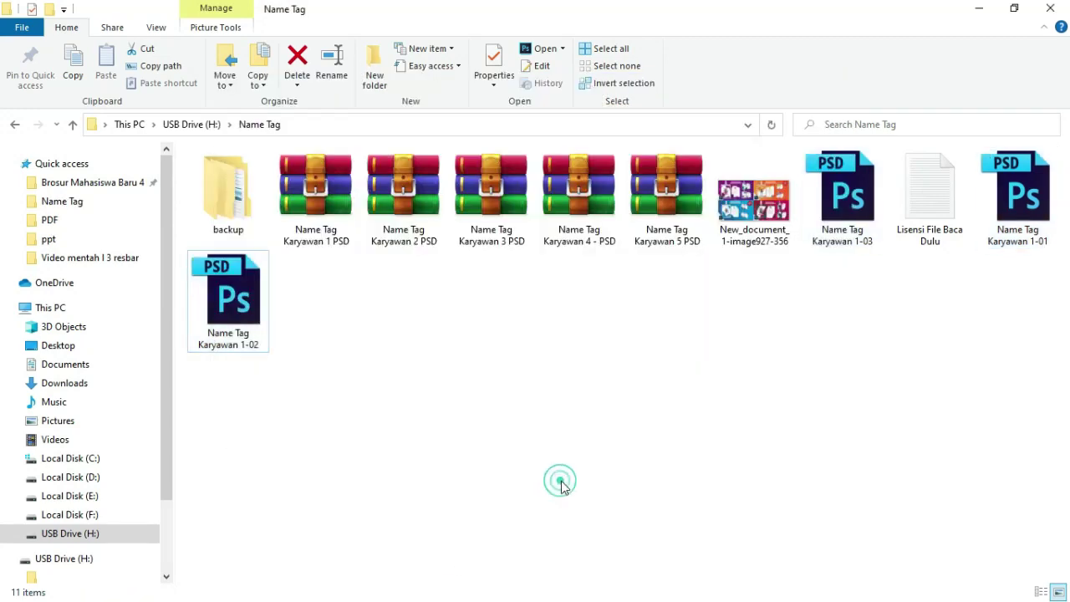
click(558, 477)
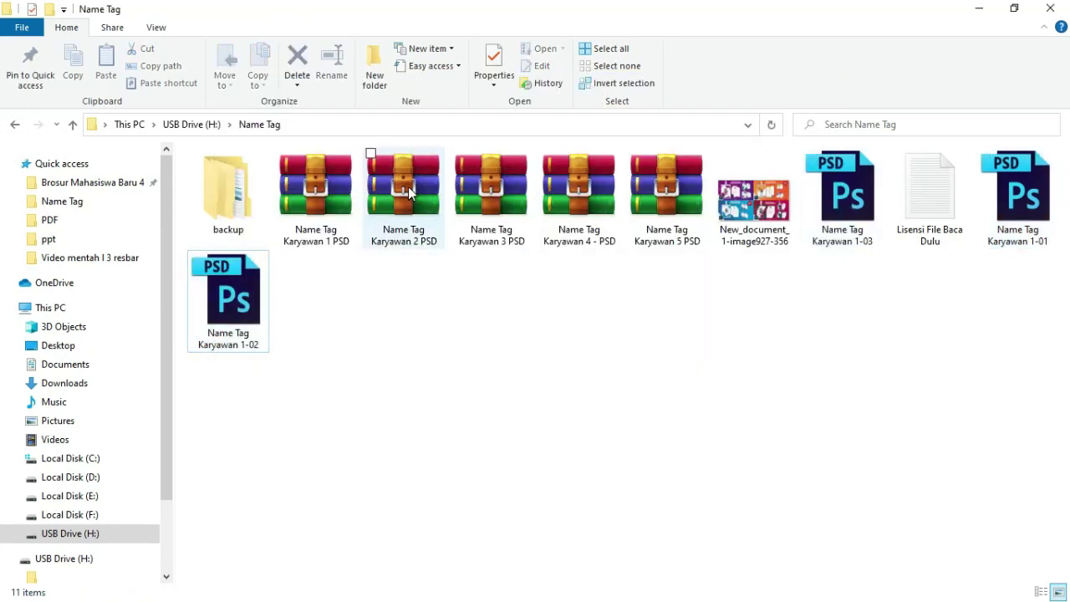
double_click(408, 187)
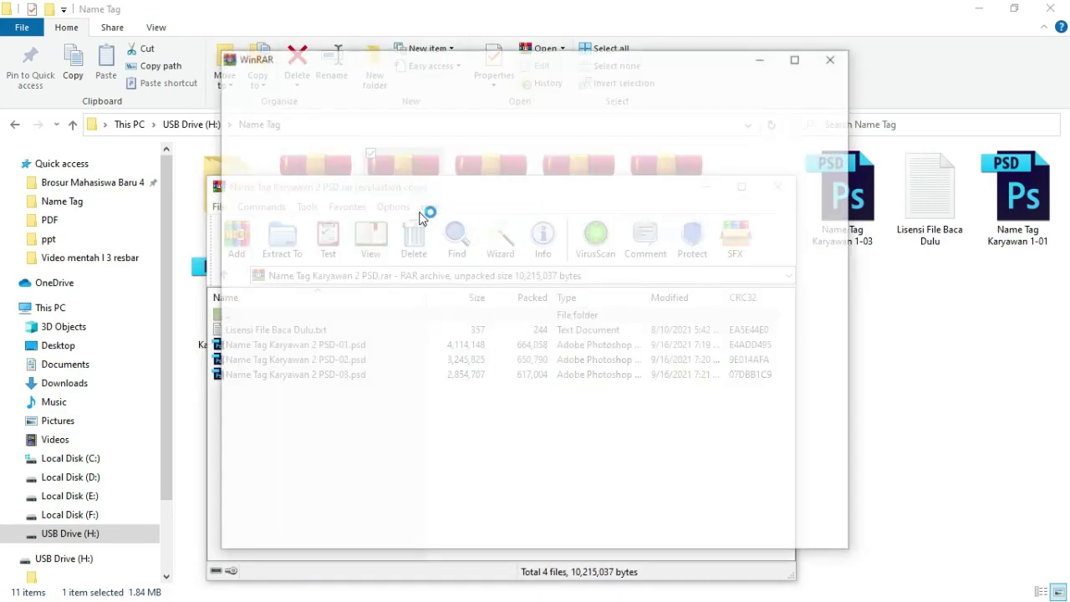
click(832, 60)
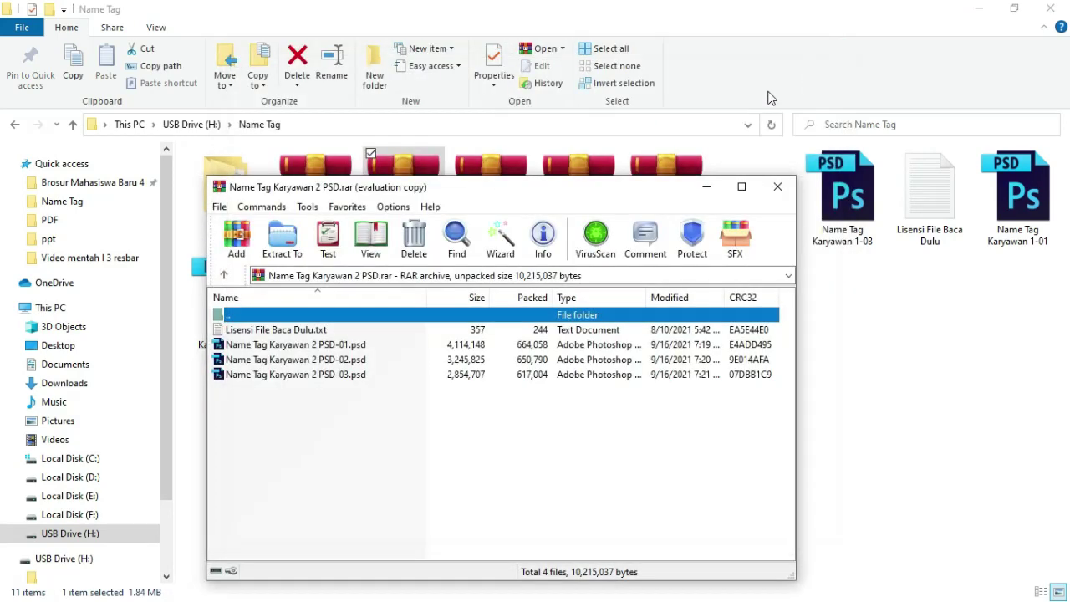
double_click(326, 345)
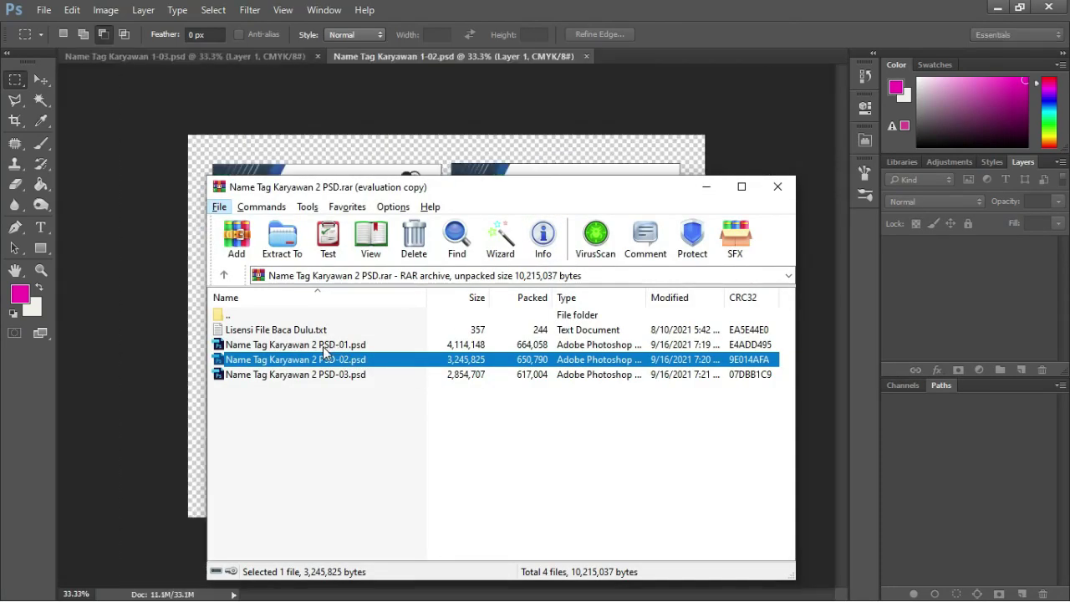
double_click(323, 346)
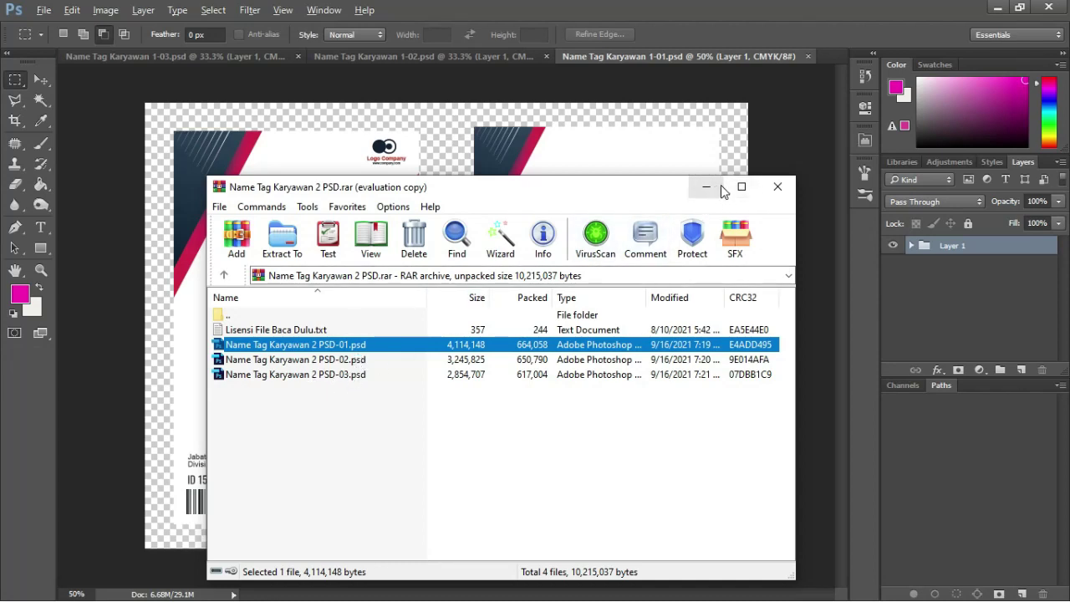
click(777, 189)
key(alt+Tab)
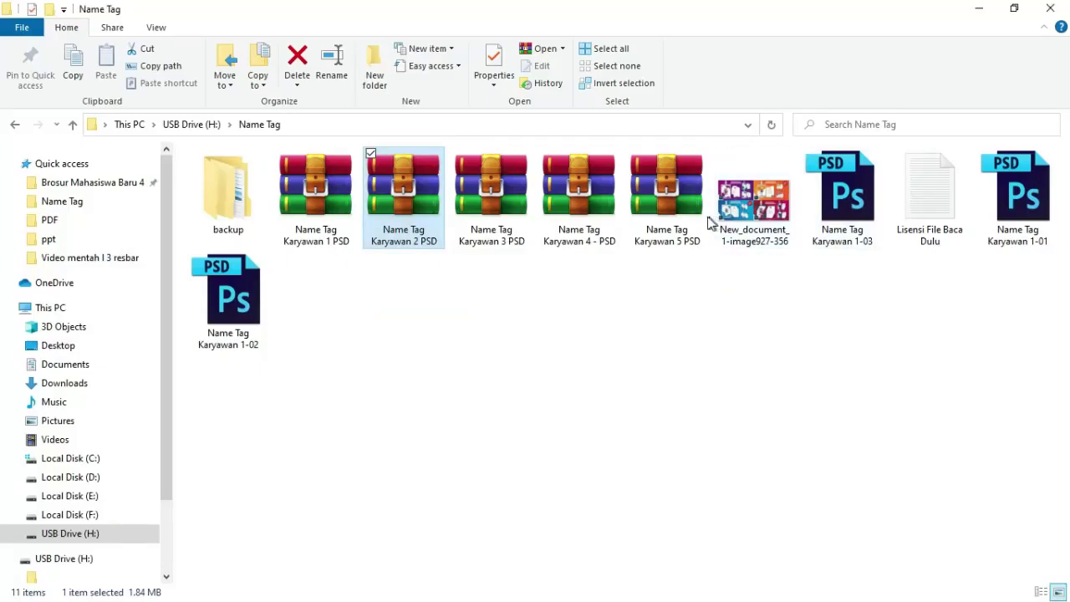
Extract the Name Tag Karyawan 4 - PSD archive here, confirming replacement of the licence file.
click(590, 191)
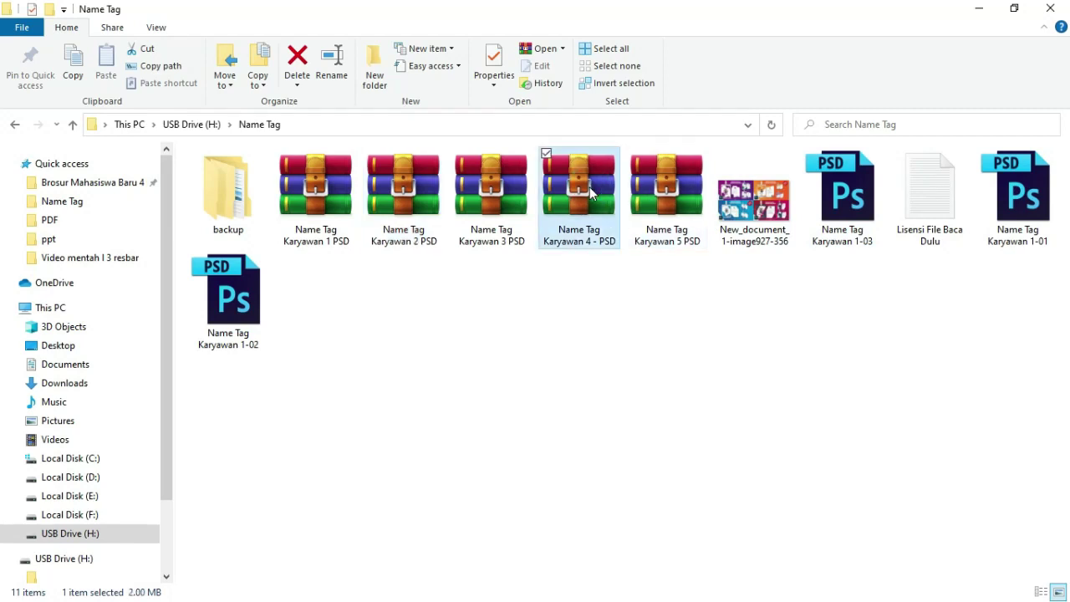
right_click(589, 186)
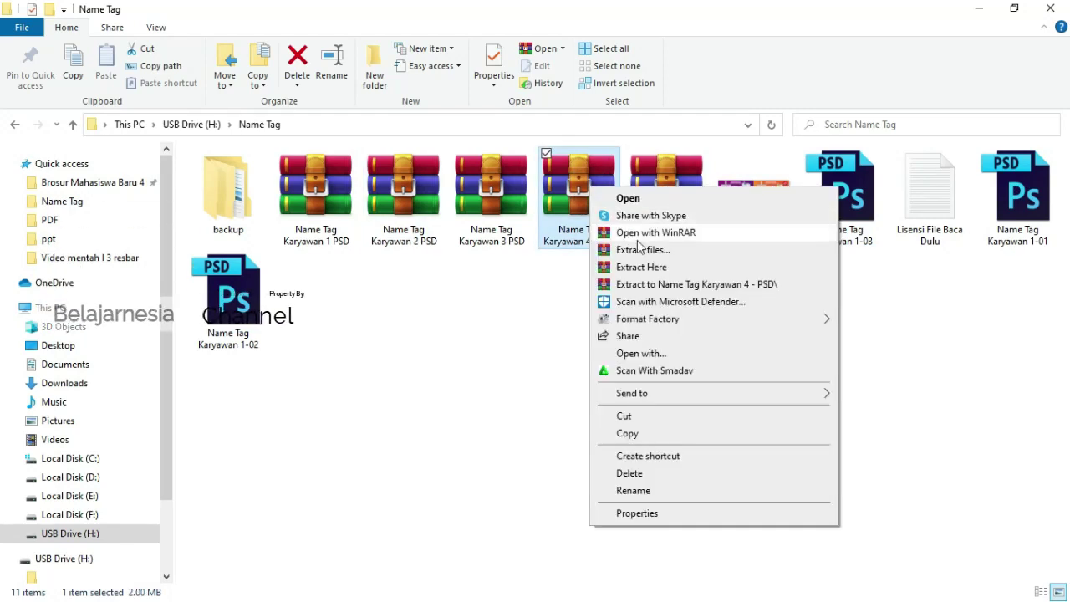
click(650, 268)
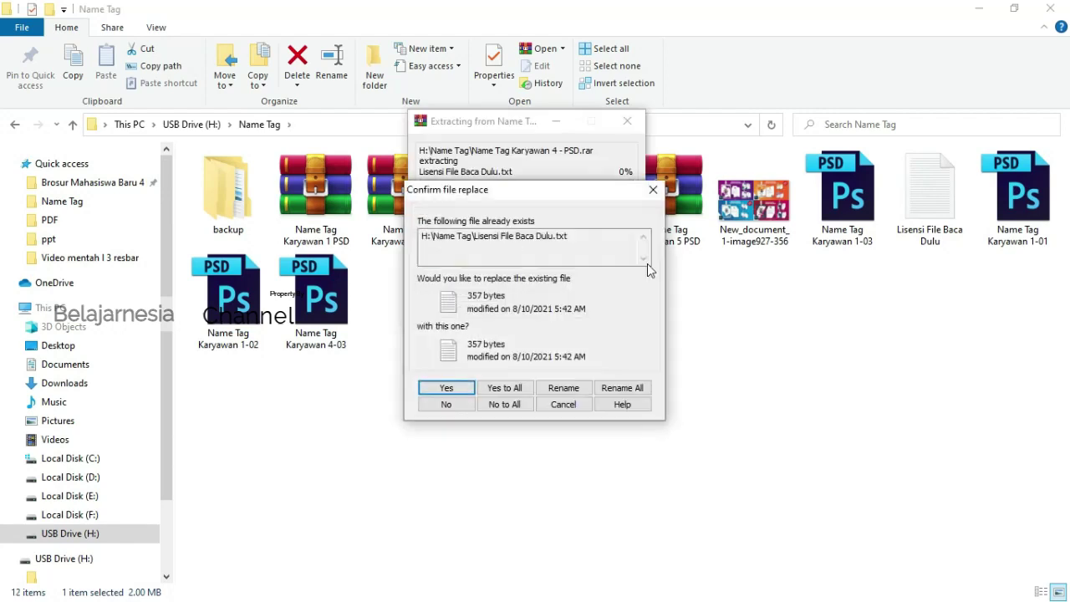
click(506, 389)
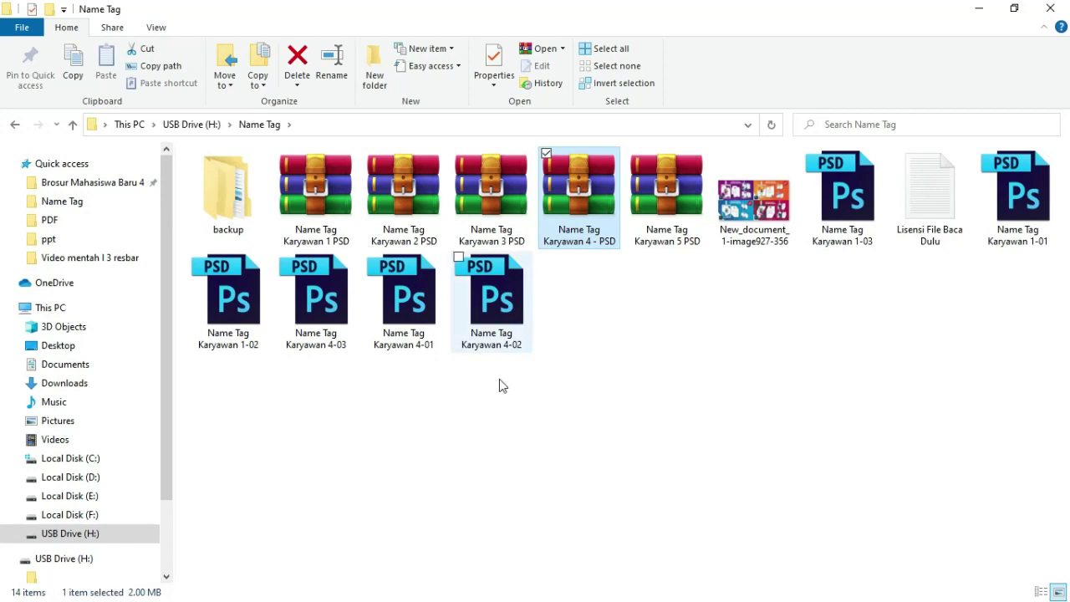
Flip between the blue 1-02, teal 1-03 and red 1-01 cards, ending on 1-03.
key(alt+Tab)
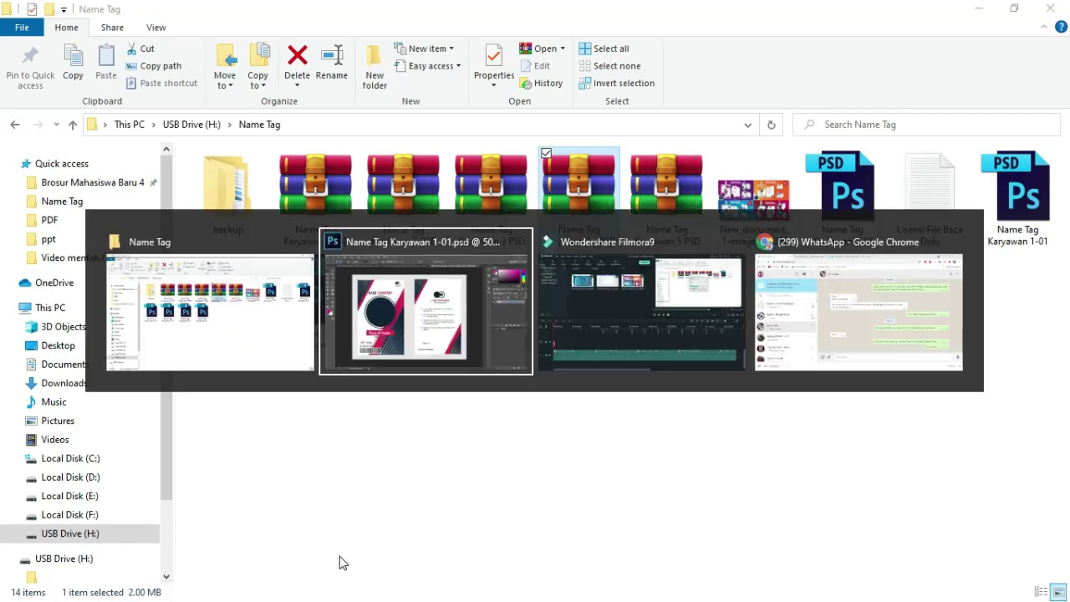
key(alt+Tab)
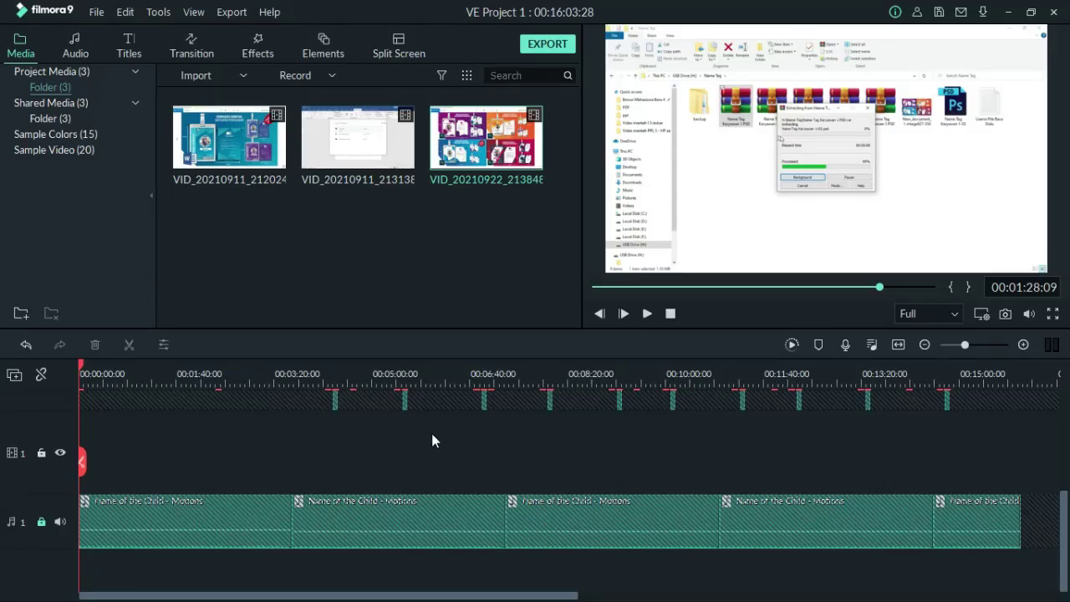
key(alt+Tab)
key(alt+Tab)
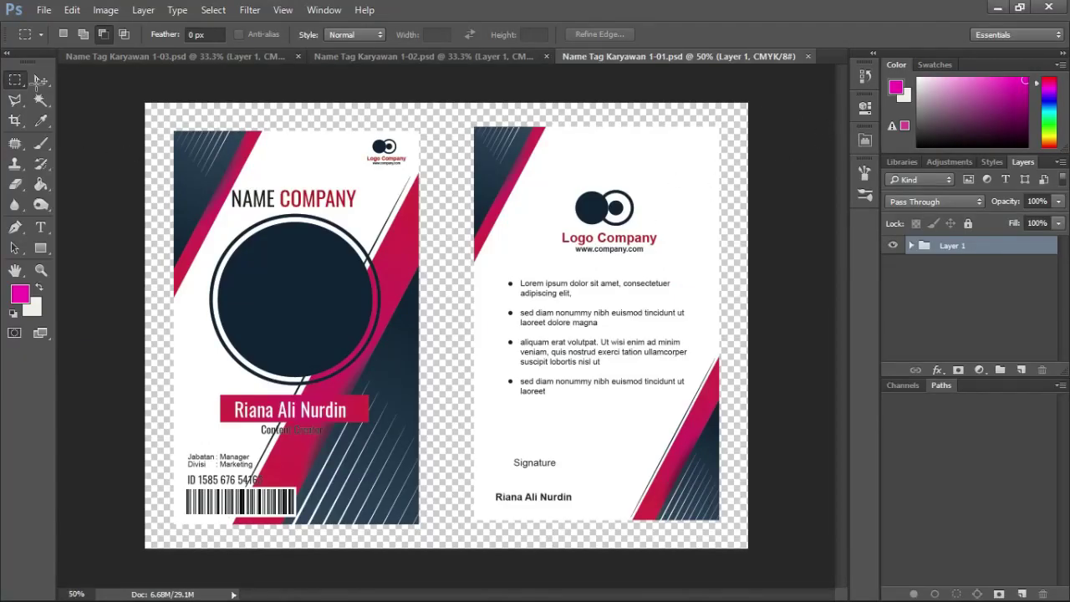
click(40, 81)
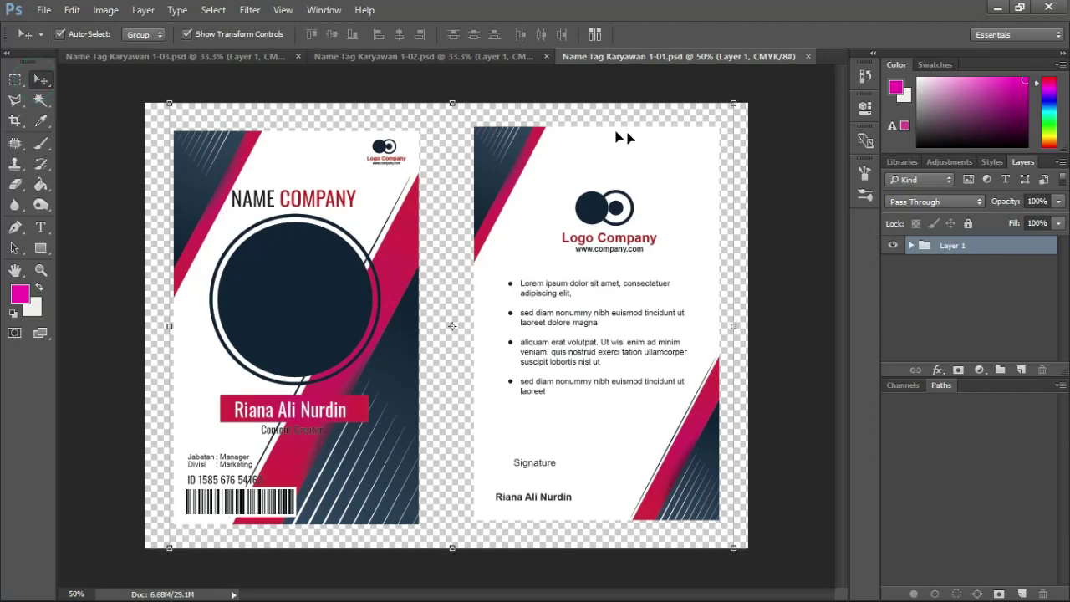
click(506, 56)
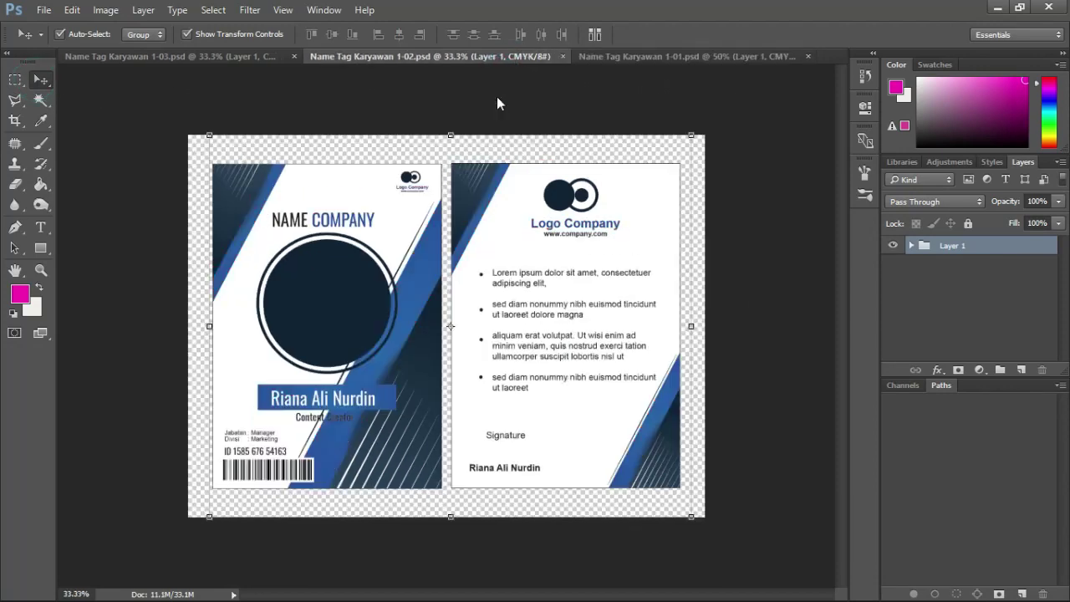
click(230, 57)
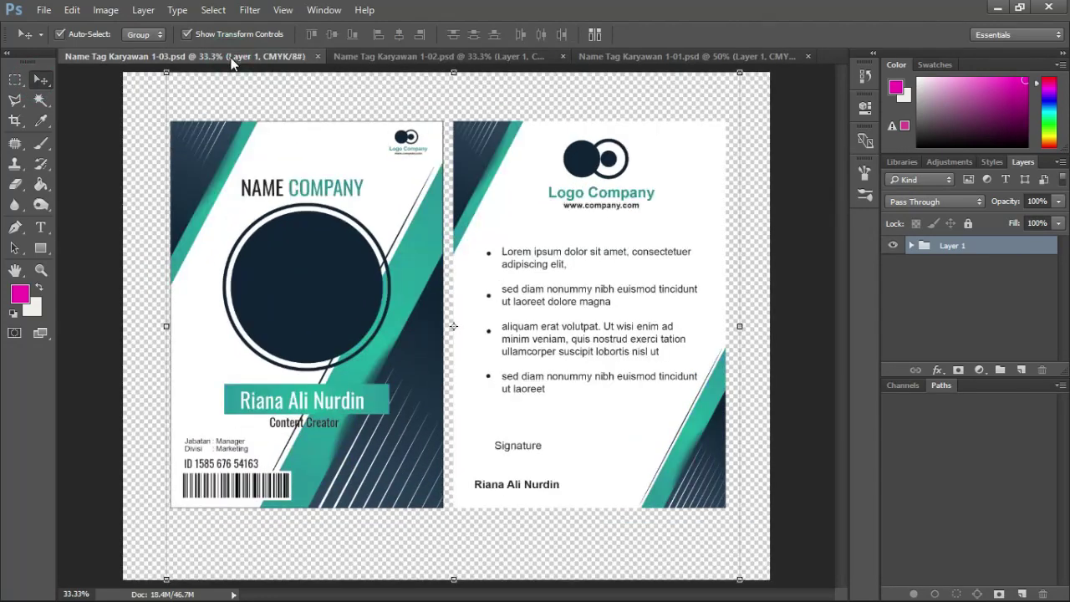
click(630, 58)
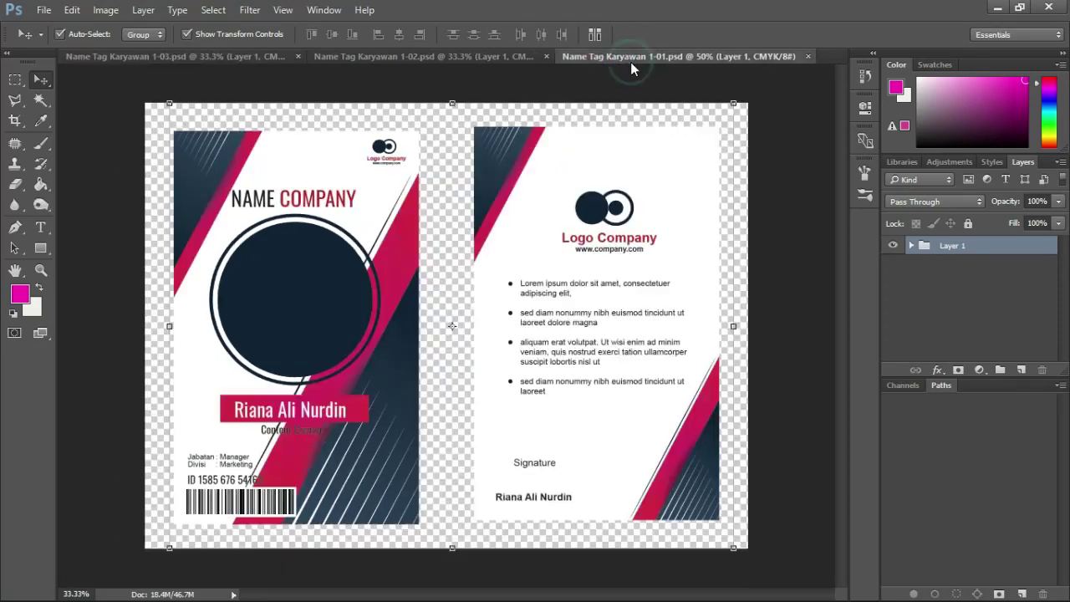
click(451, 59)
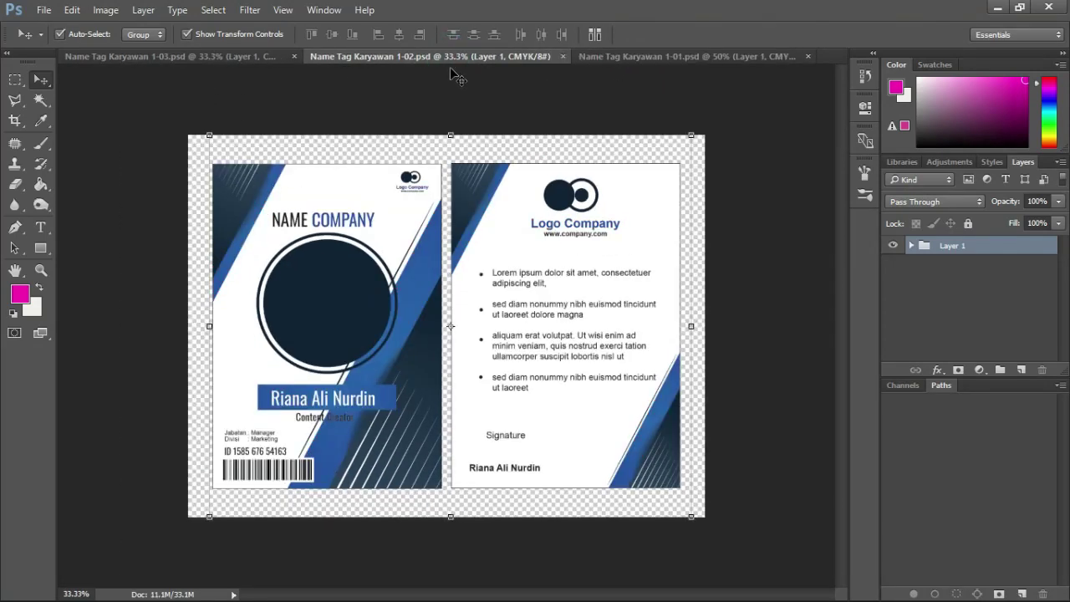
click(197, 59)
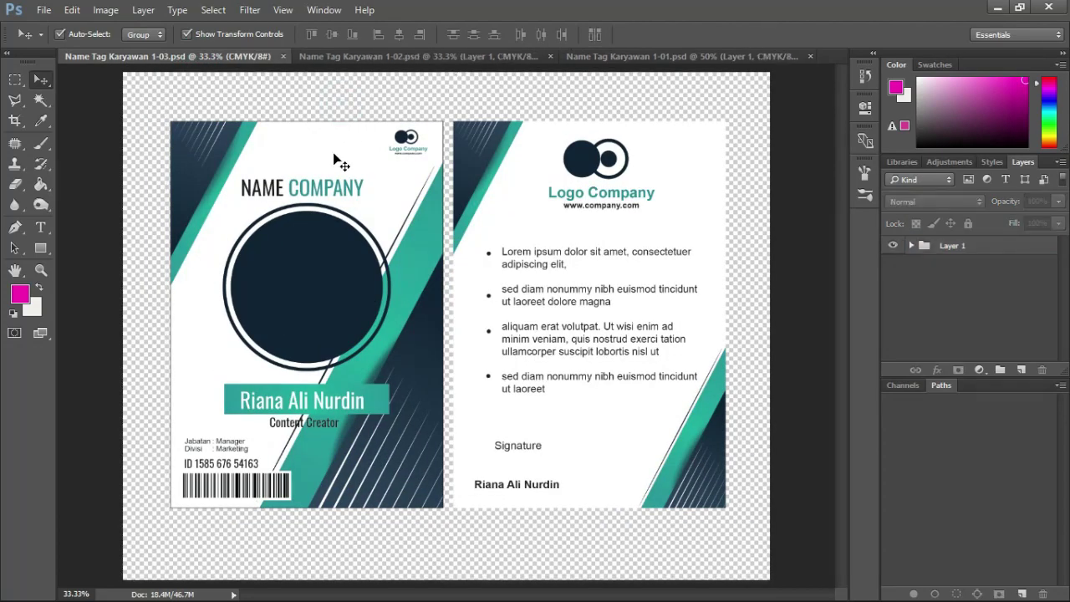
Nudge the teal card artwork slightly, then review the blue, teal and red cards.
drag(339, 159, 332, 172)
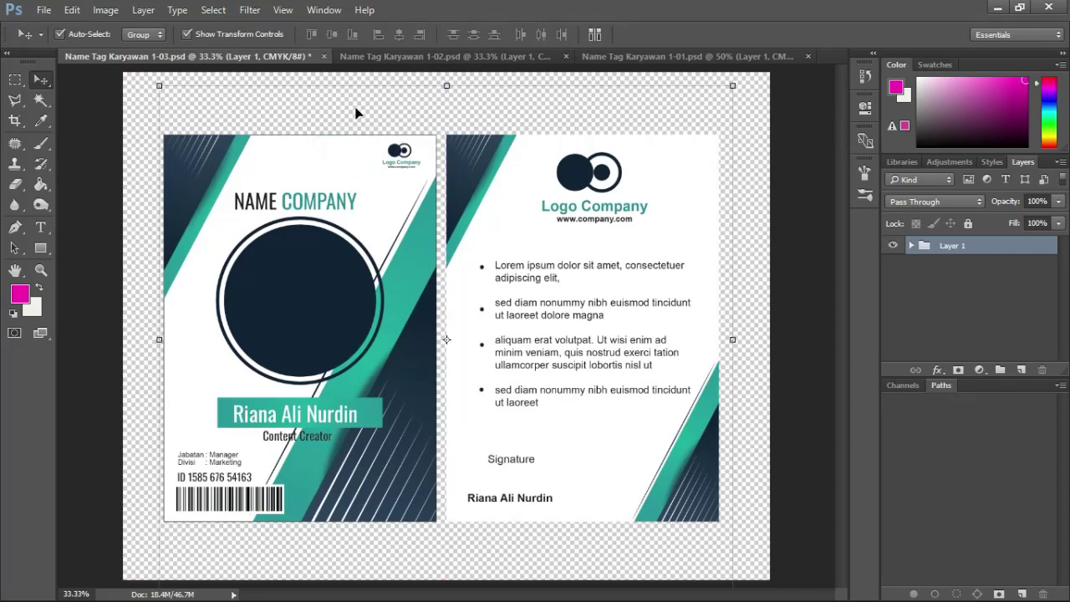
click(373, 56)
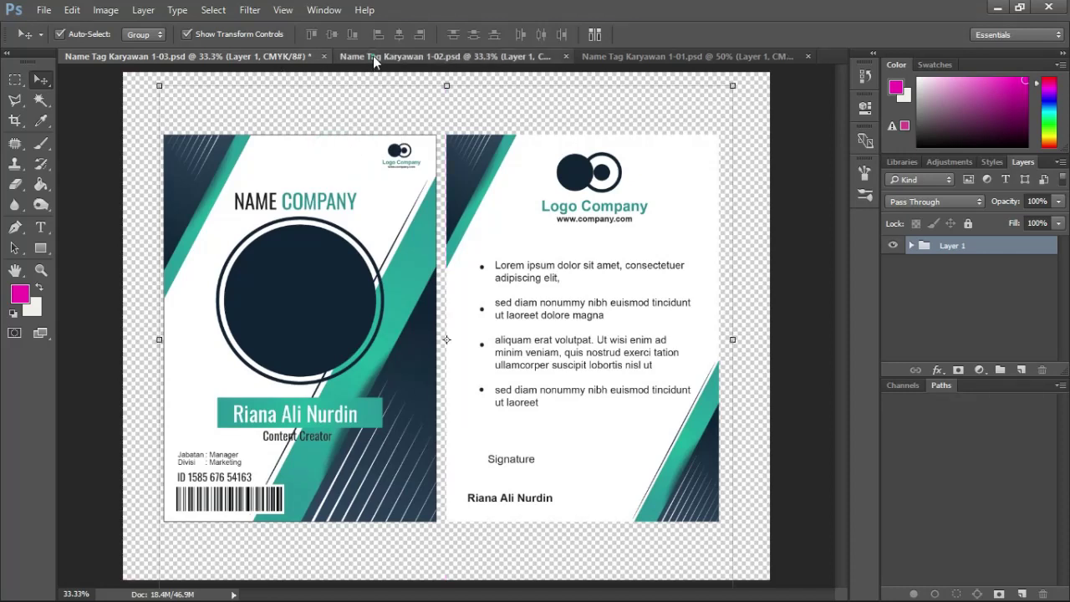
click(483, 288)
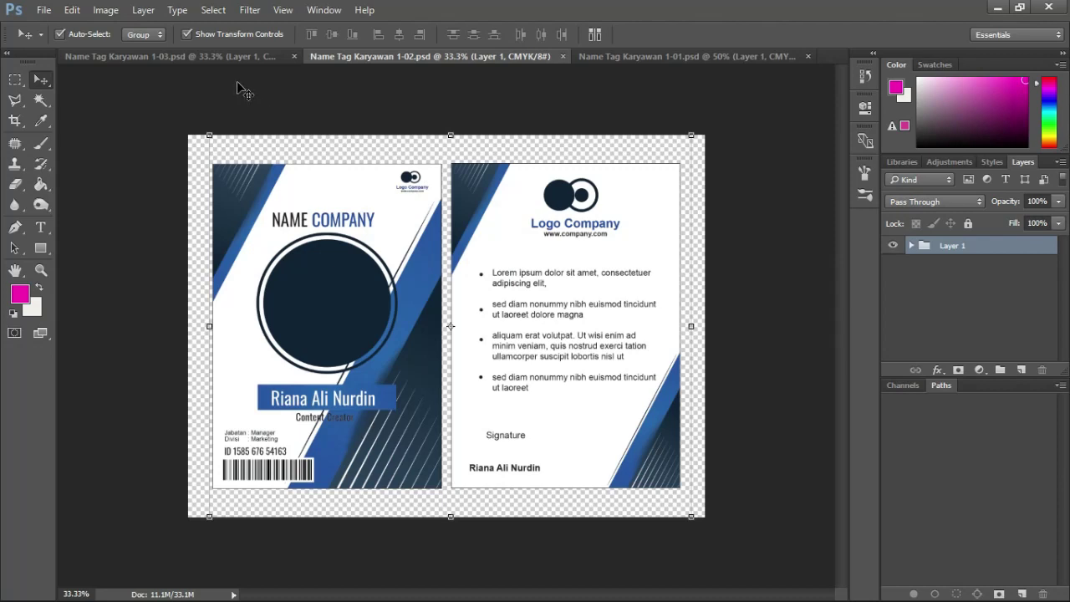
click(234, 57)
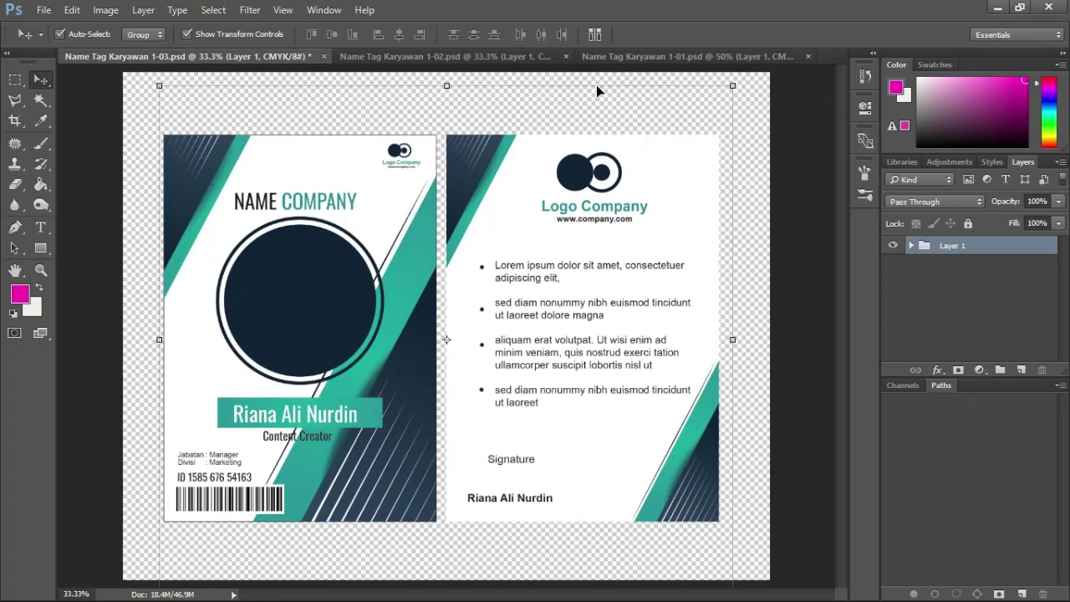
click(610, 57)
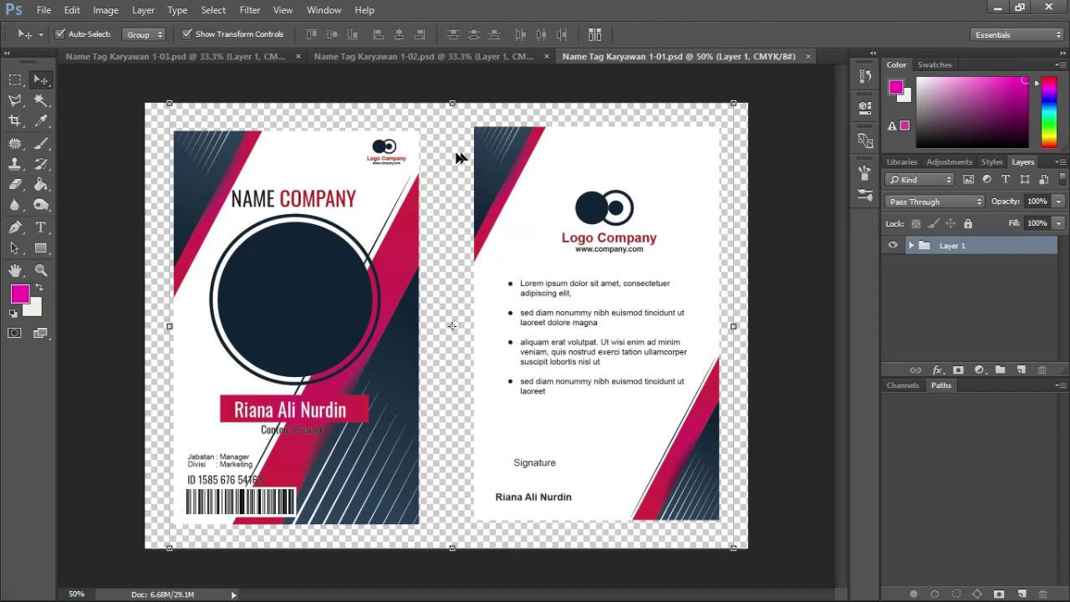
click(477, 57)
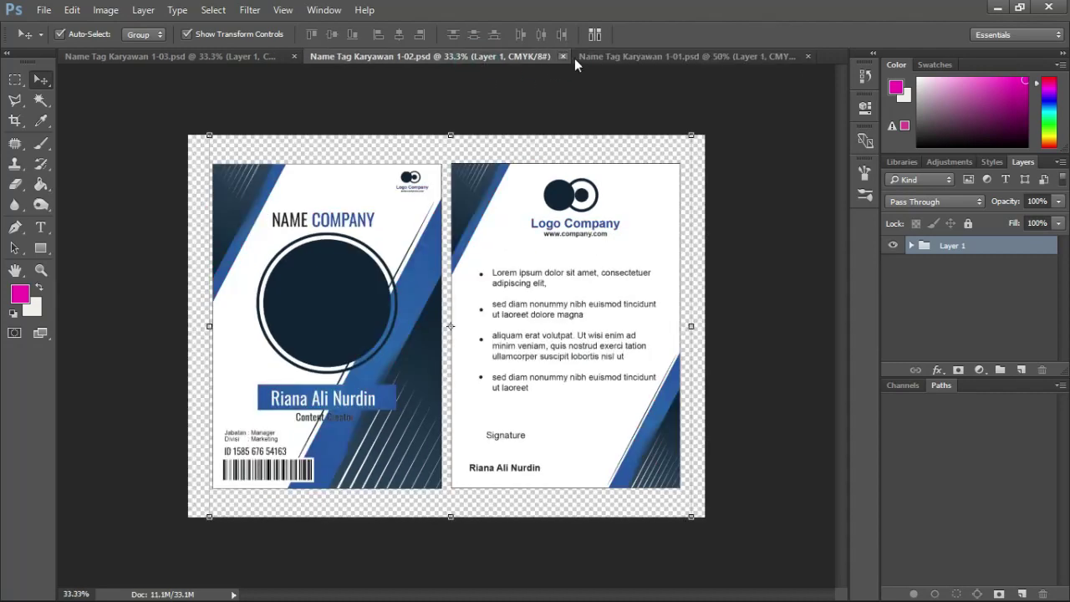
click(591, 58)
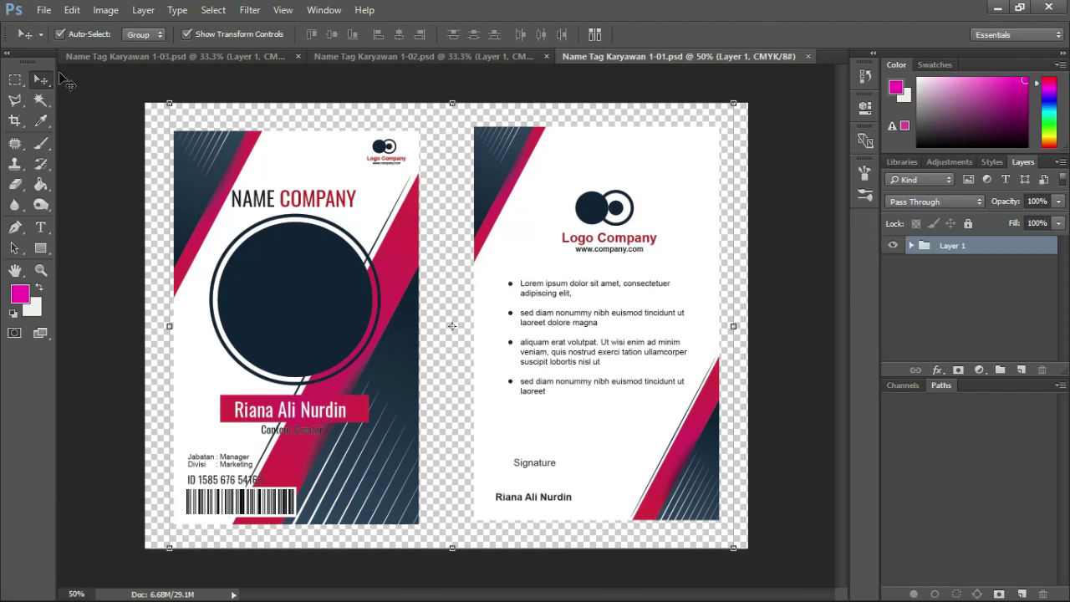
click(309, 202)
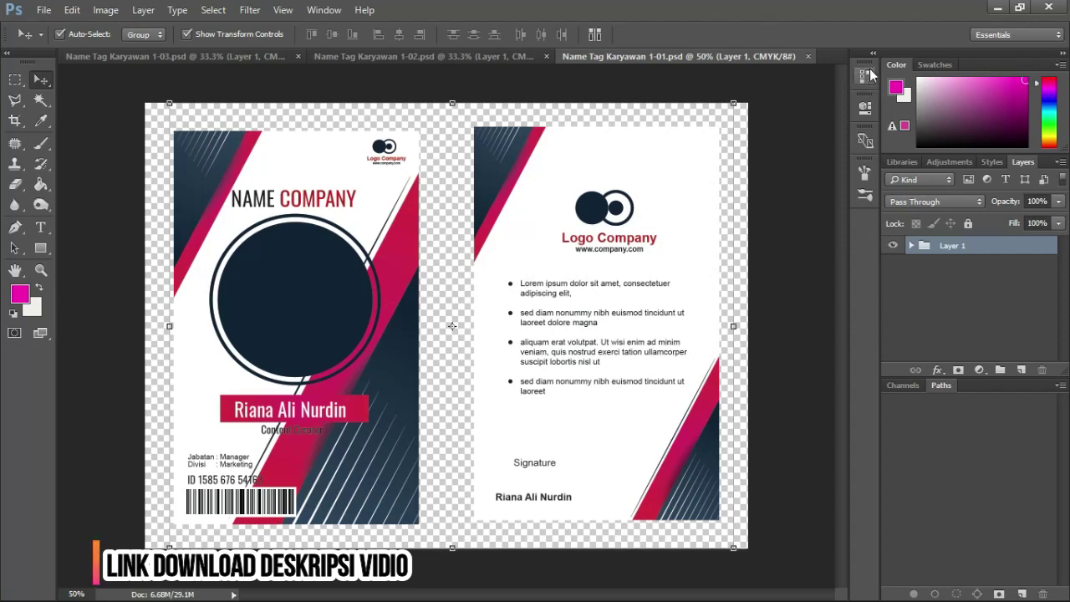
Close the 1-01, 1-02 and 1-03 documents, discarding the teal card's changes.
click(811, 56)
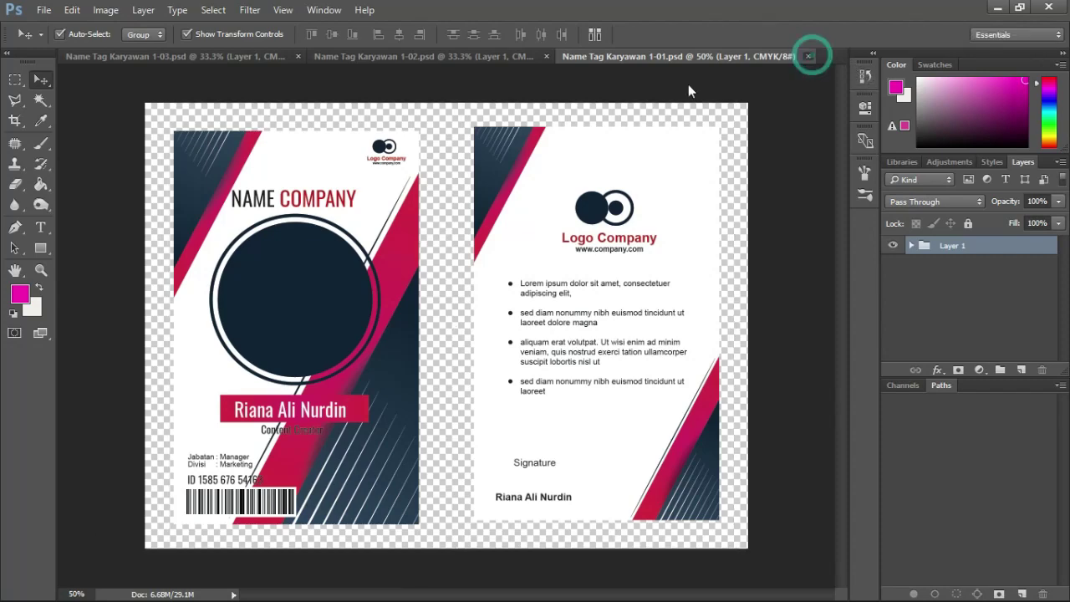
click(593, 56)
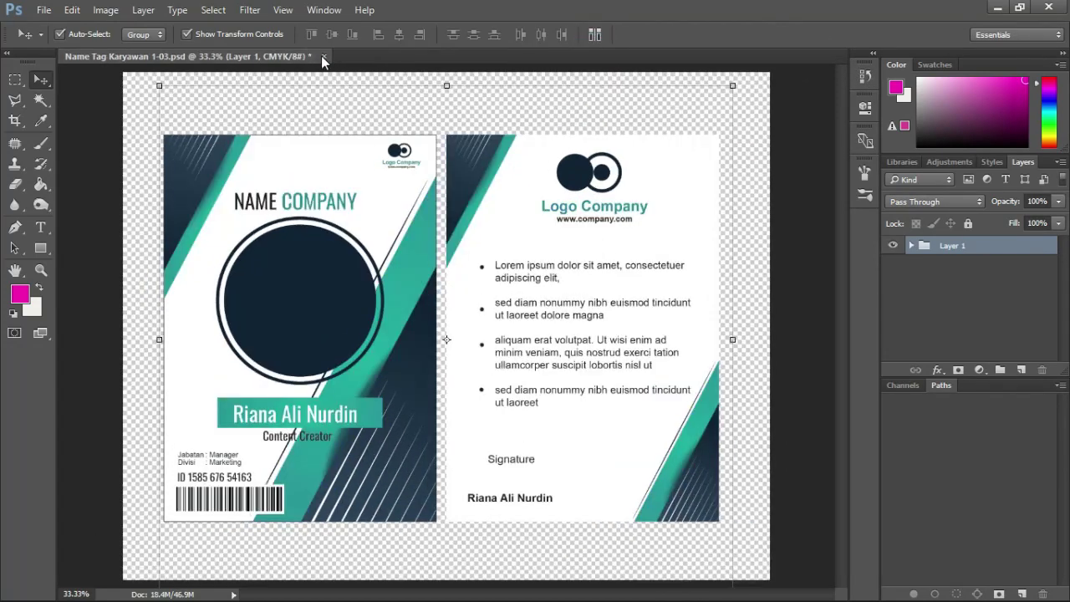
click(324, 56)
click(536, 244)
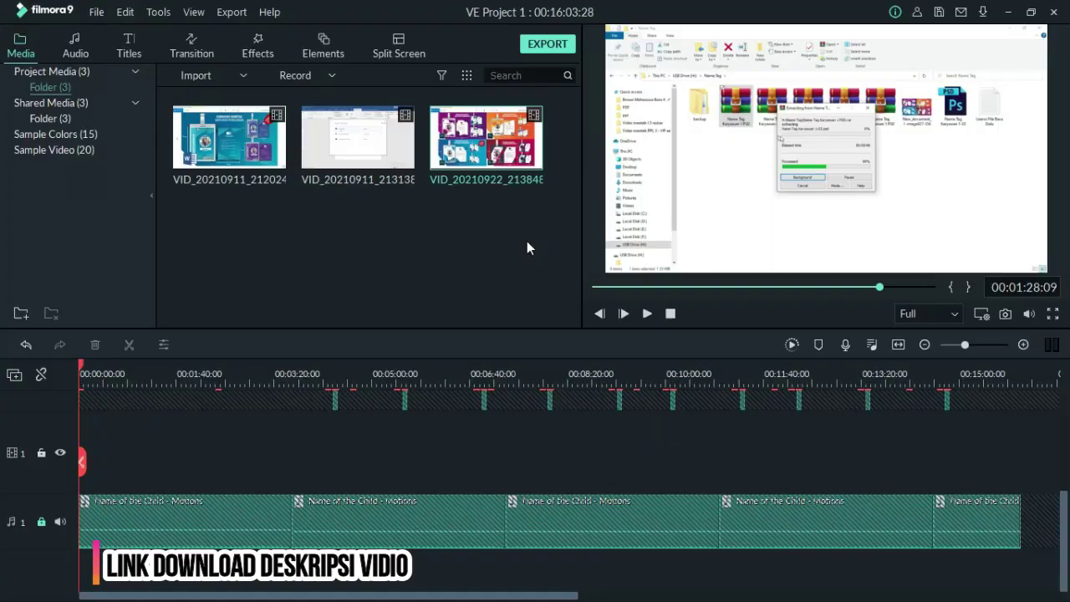
Open the Name Tag Karyawan 4-01, 4-02 and 4-03 templates in Photoshop.
key(alt+Tab)
click(536, 242)
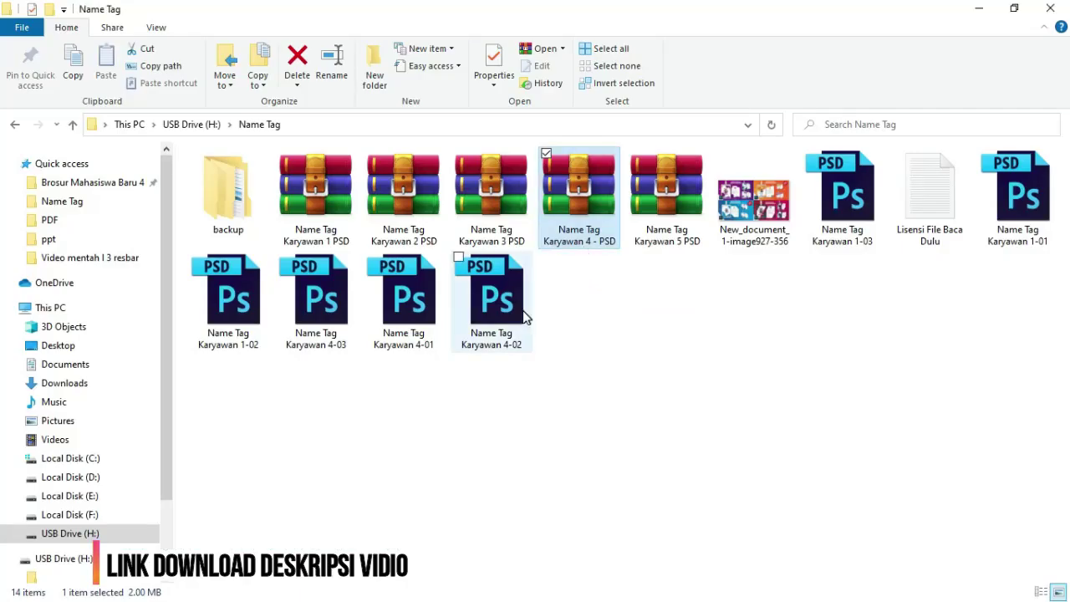
click(317, 295)
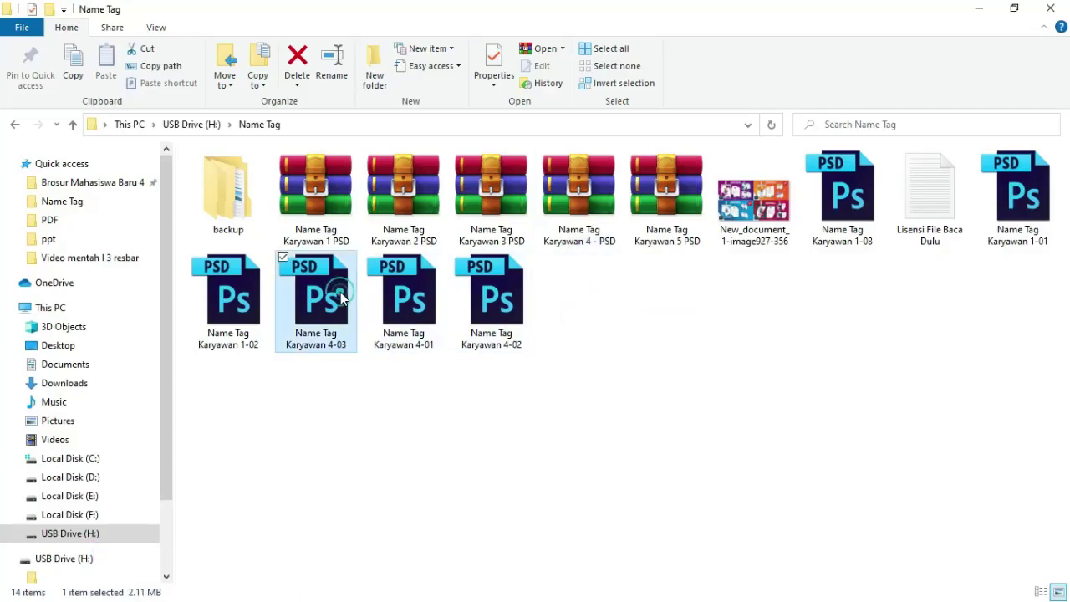
ctrl+click(406, 292)
ctrl+click(506, 292)
right_click(506, 293)
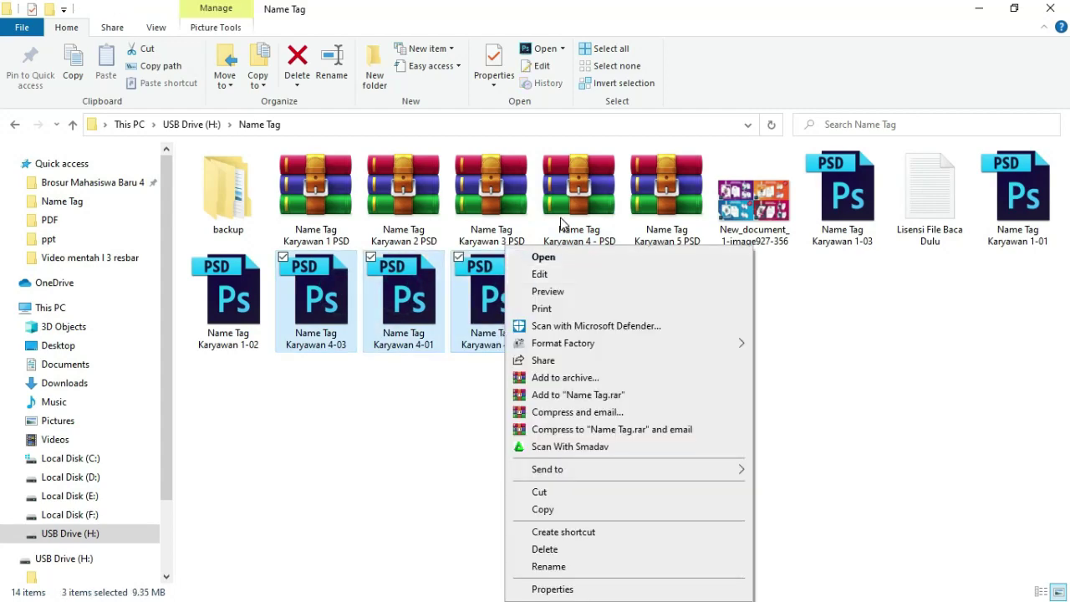
click(512, 255)
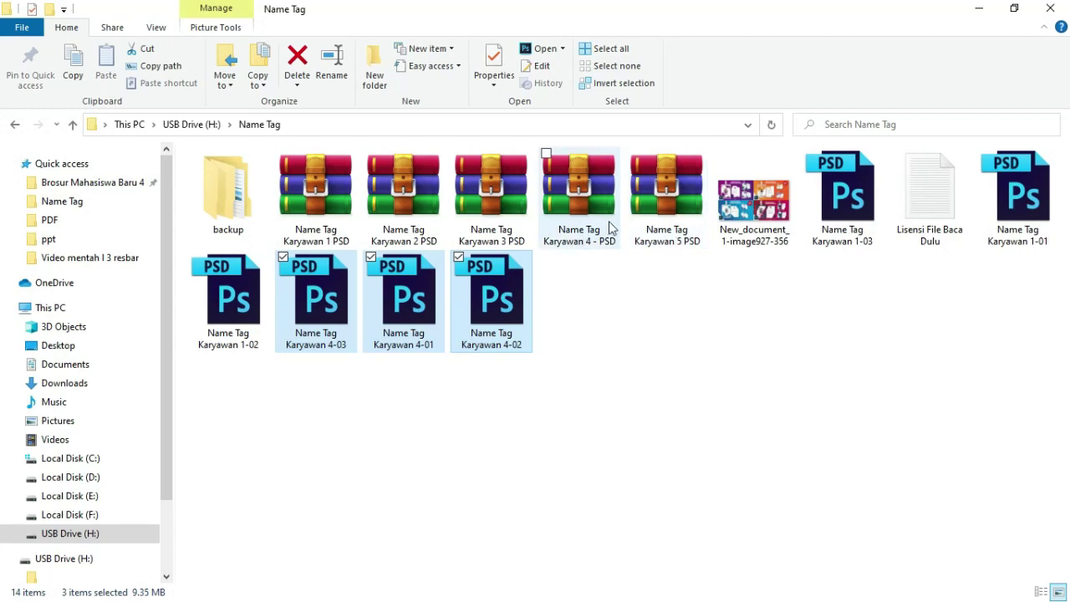
Extract the Name Tag Karyawan 3 PSD archive here, replacing existing files.
click(483, 203)
right_click(483, 203)
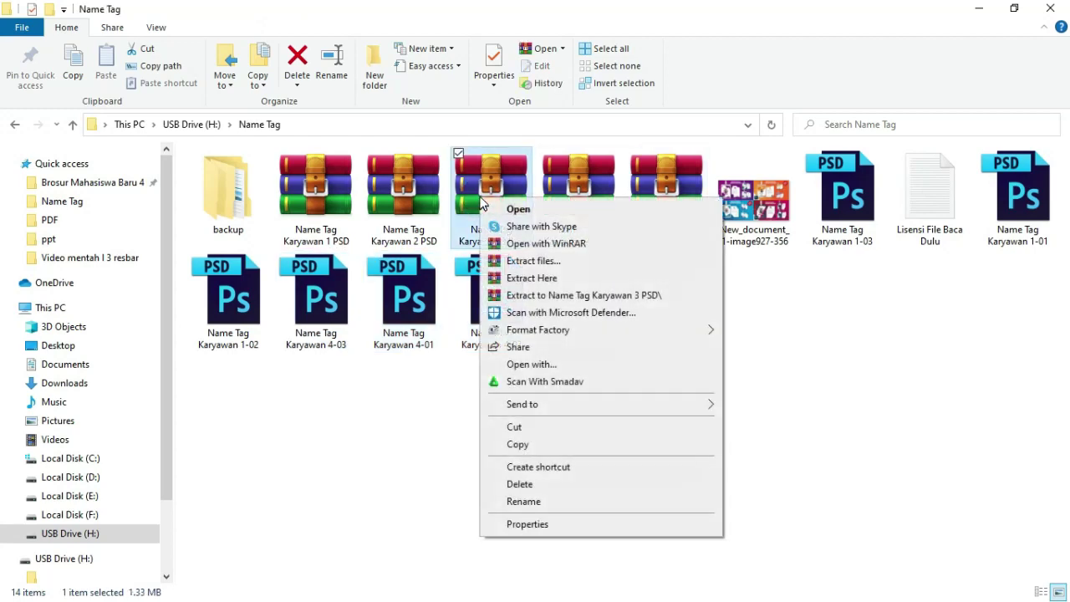
click(537, 278)
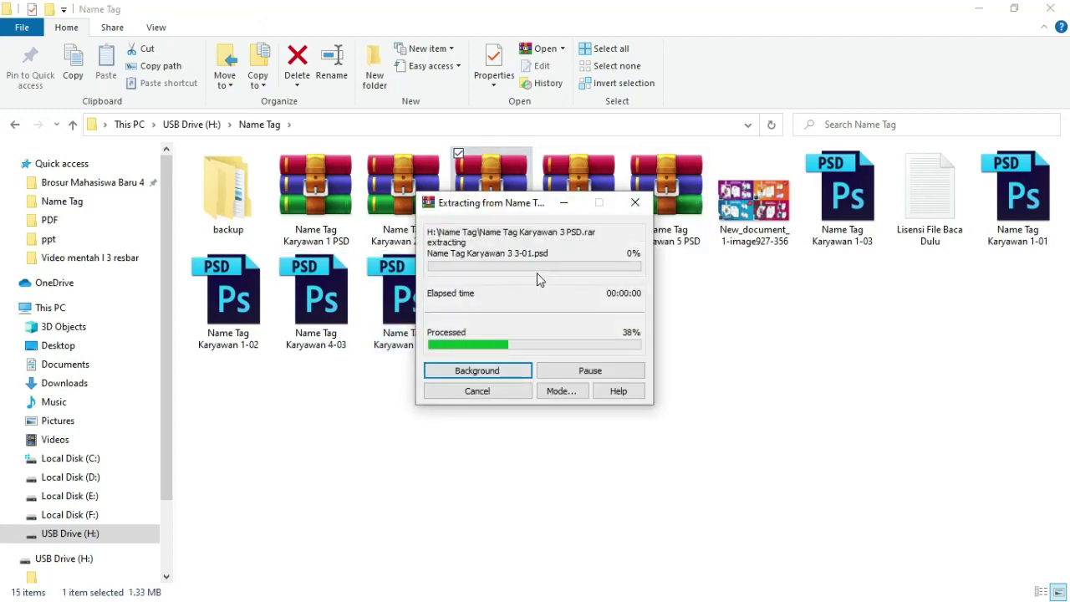
click(504, 388)
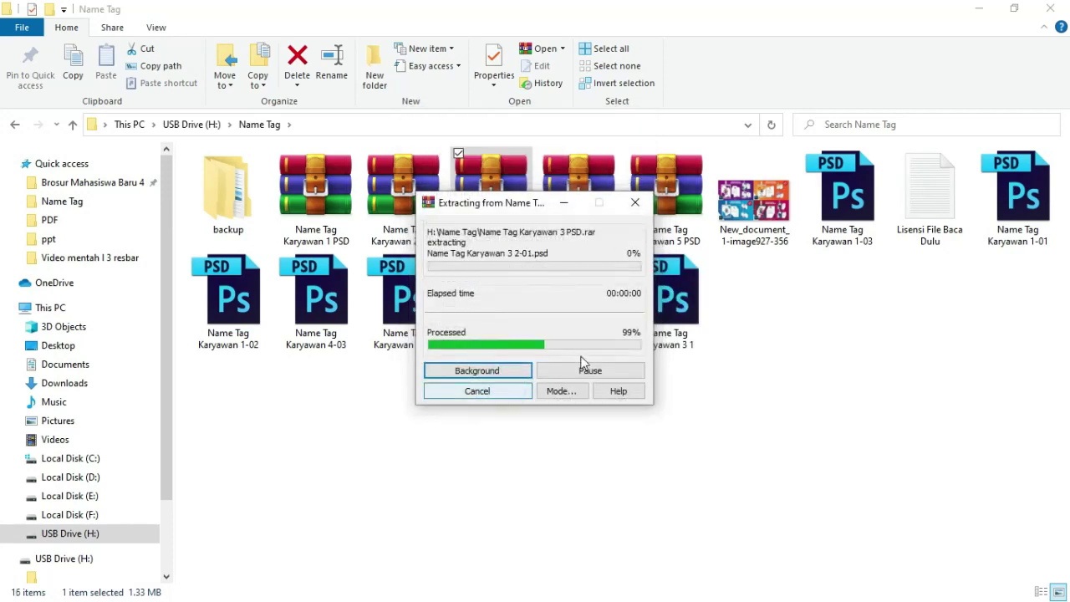
Open the three extracted Karyawan 3 templates (3 3-01, 3 1, 3 2-01) in Photoshop.
click(583, 291)
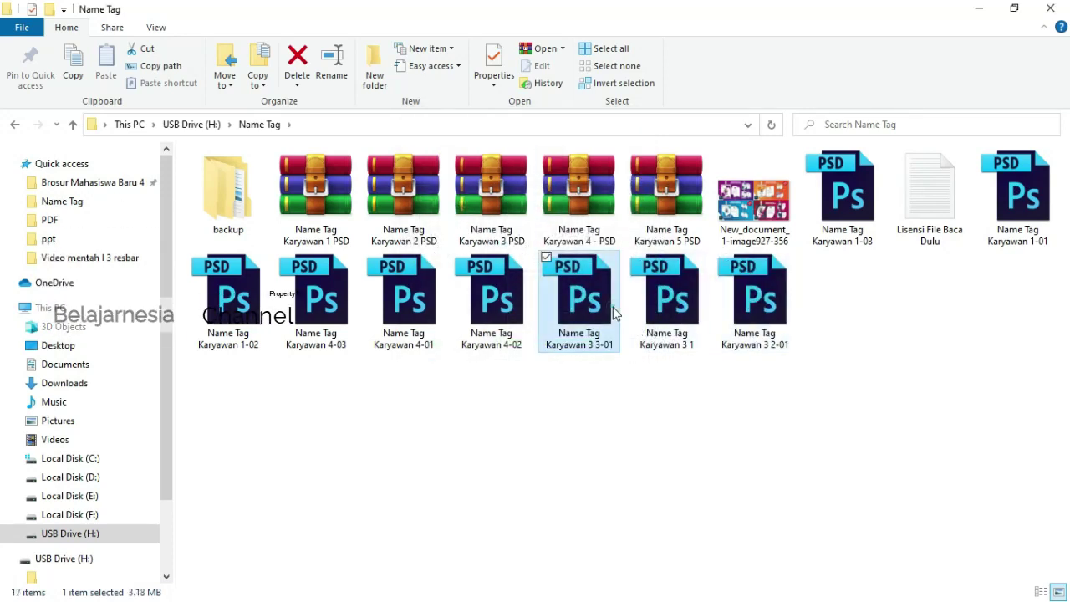
ctrl+click(669, 291)
ctrl+click(760, 288)
right_click(759, 289)
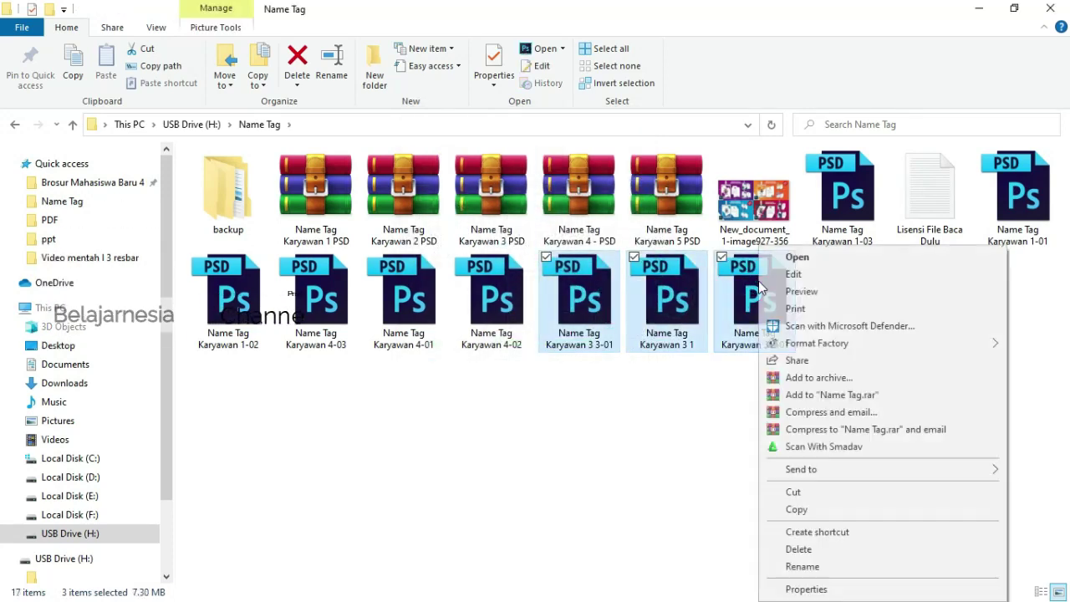
click(798, 257)
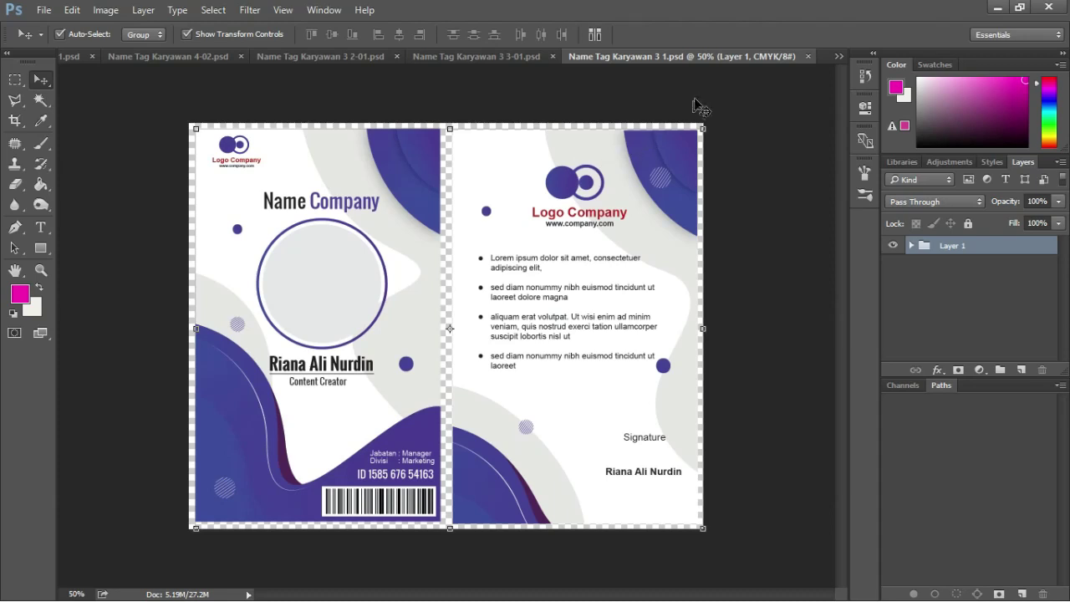
Close the purple 4-02, then 4-01 and 4-03 document tabs one by one.
click(461, 57)
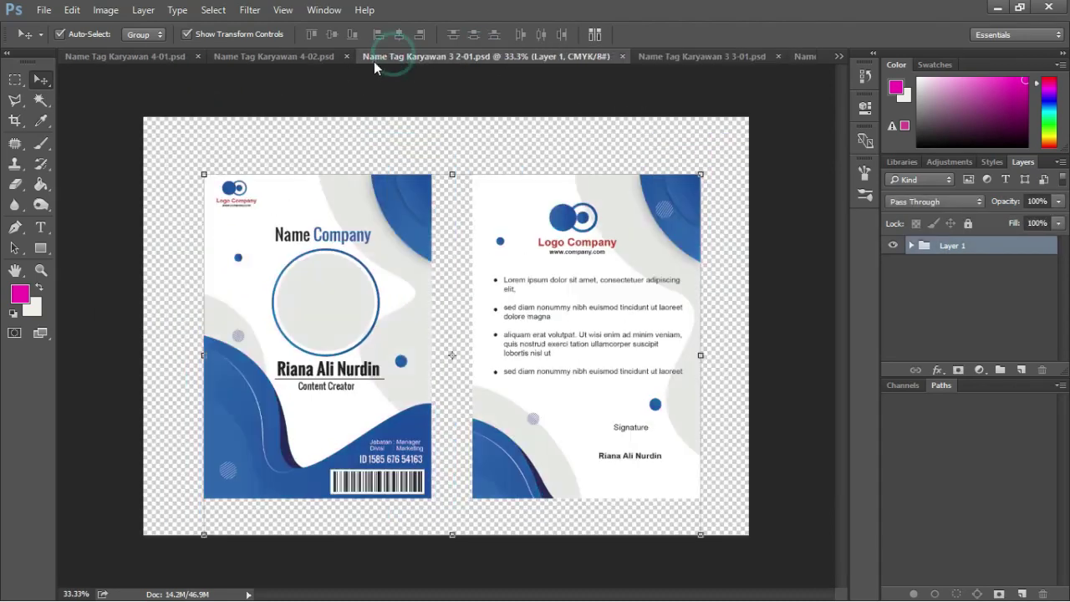
click(318, 58)
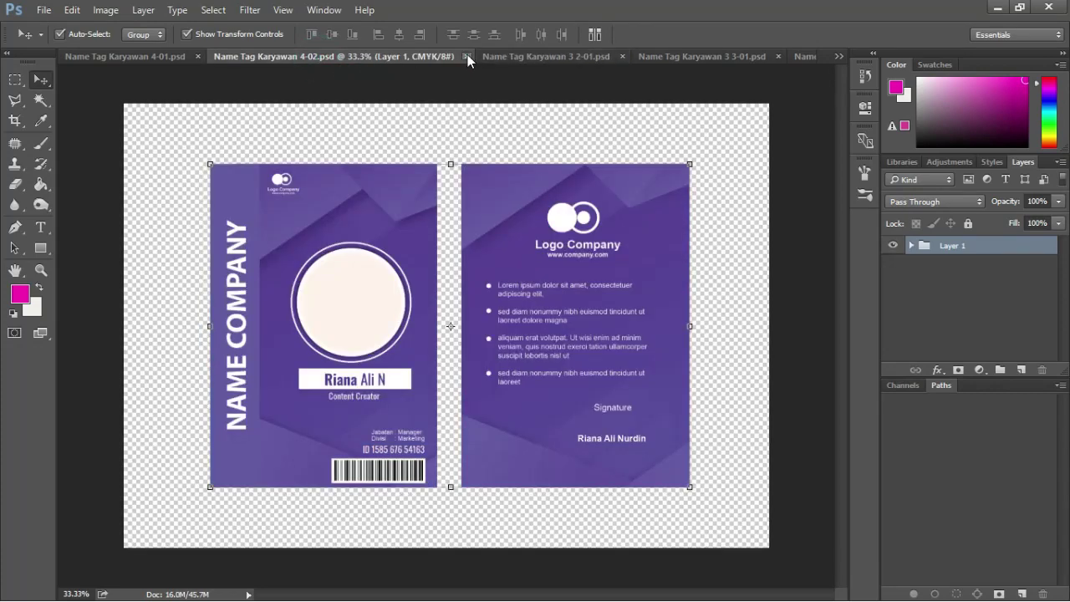
click(466, 56)
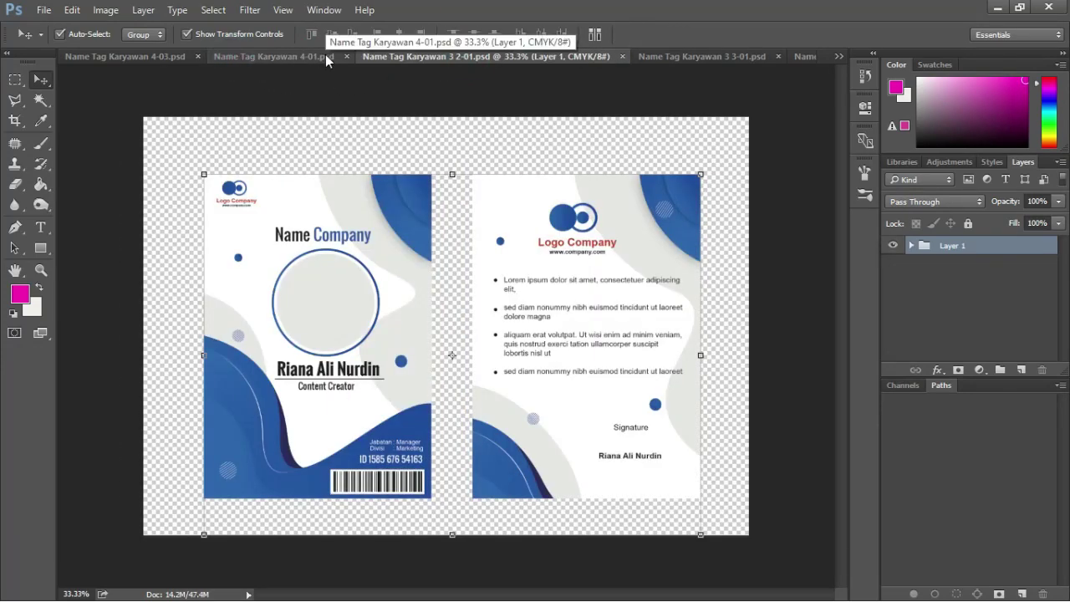
click(279, 57)
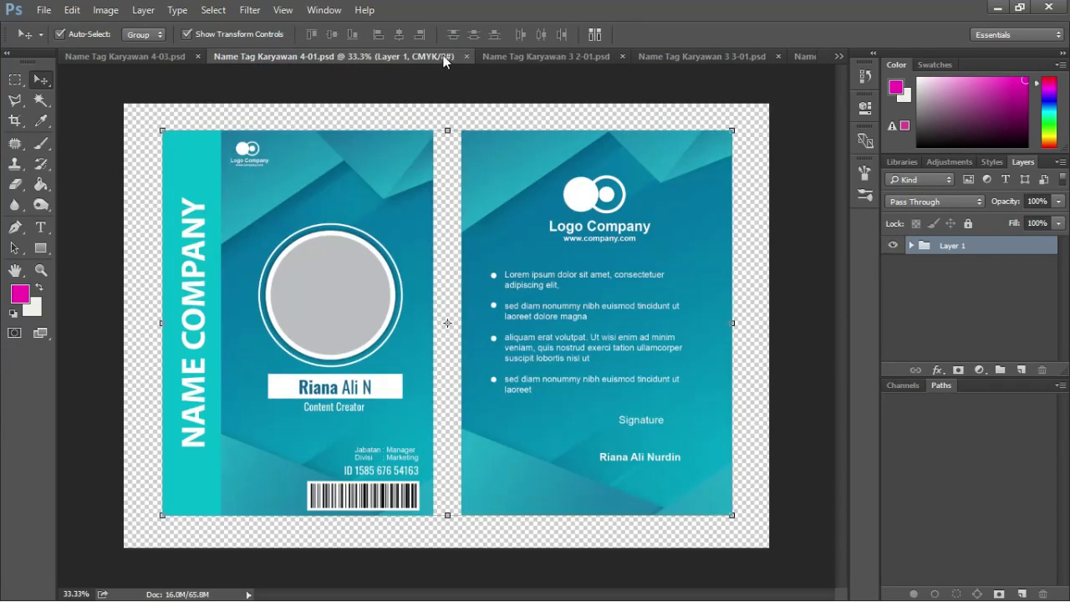
click(467, 56)
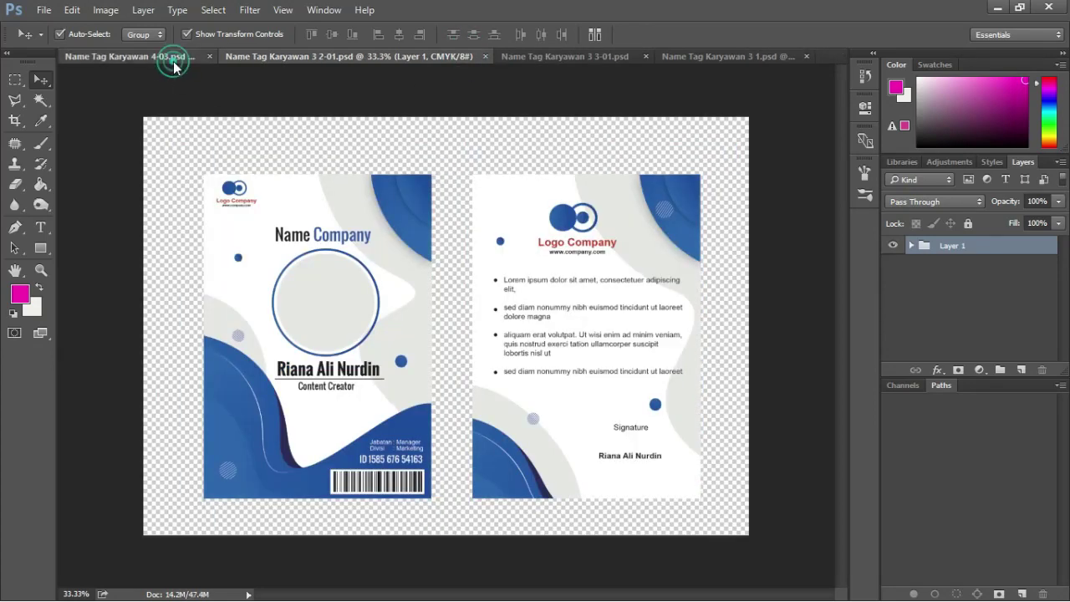
click(172, 58)
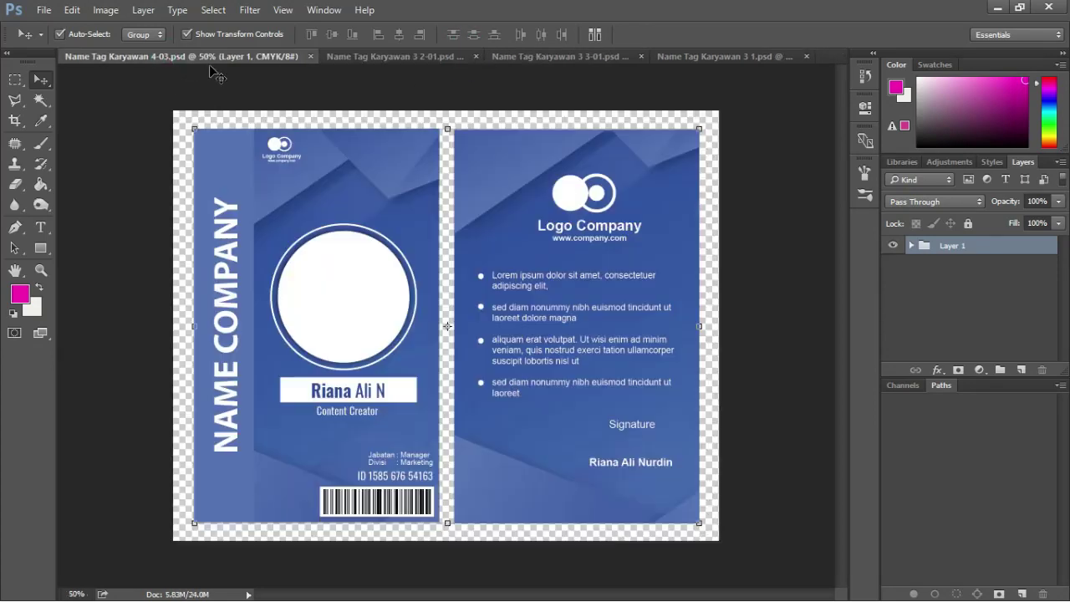
click(310, 56)
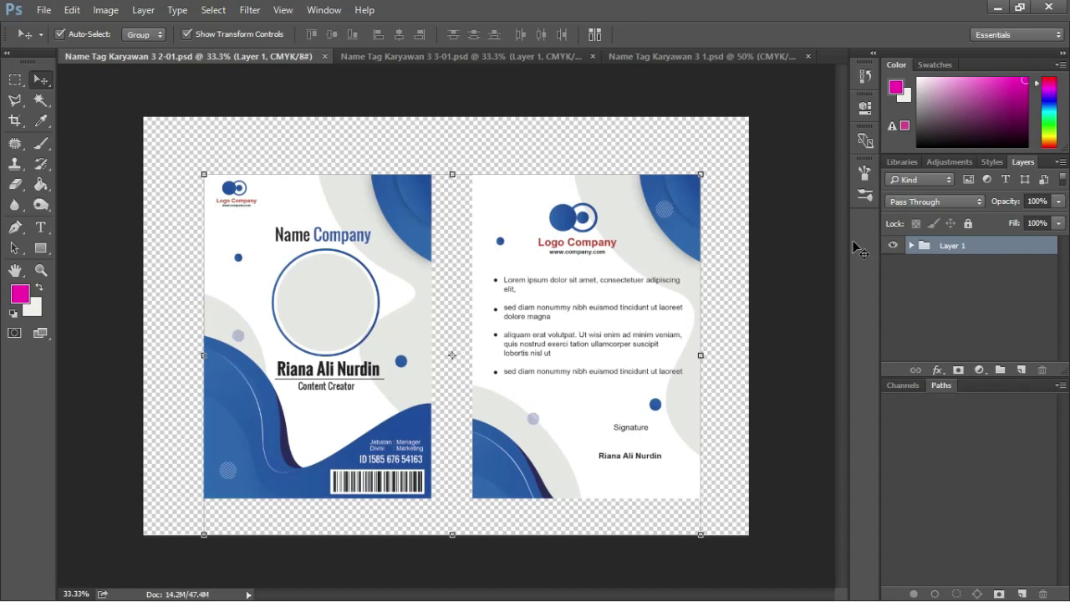
On the cyan 3 3-01 card, ungroup the Layer 1 folder.
click(461, 56)
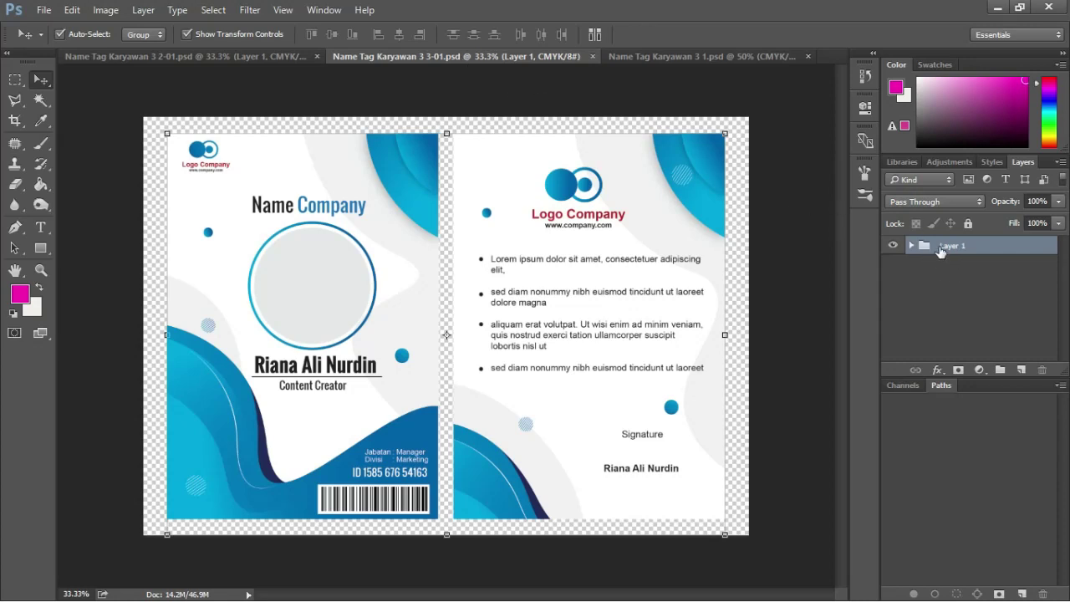
click(748, 54)
click(502, 57)
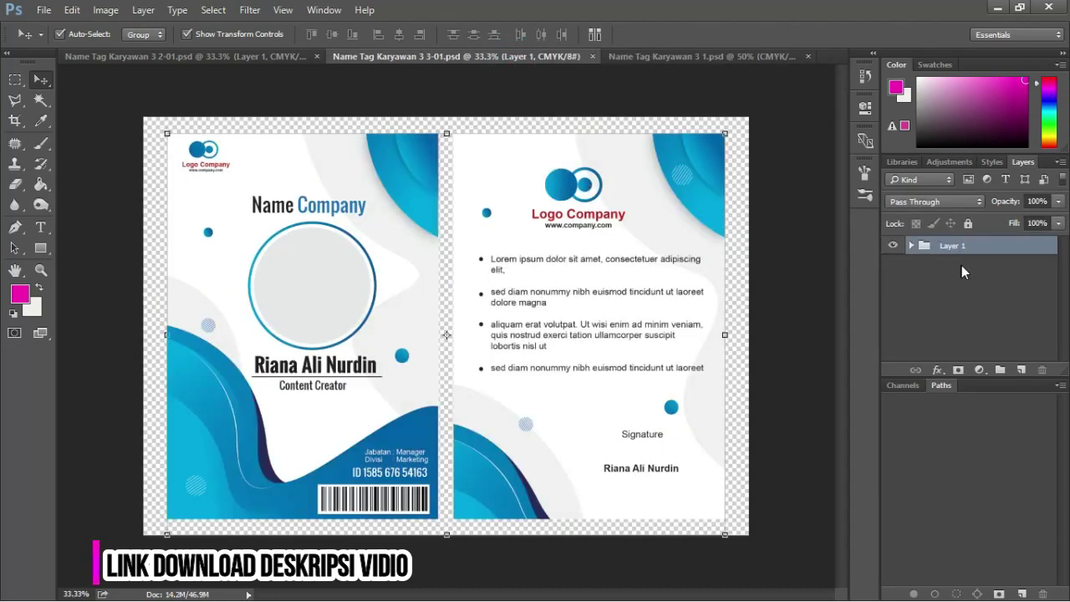
right_click(957, 244)
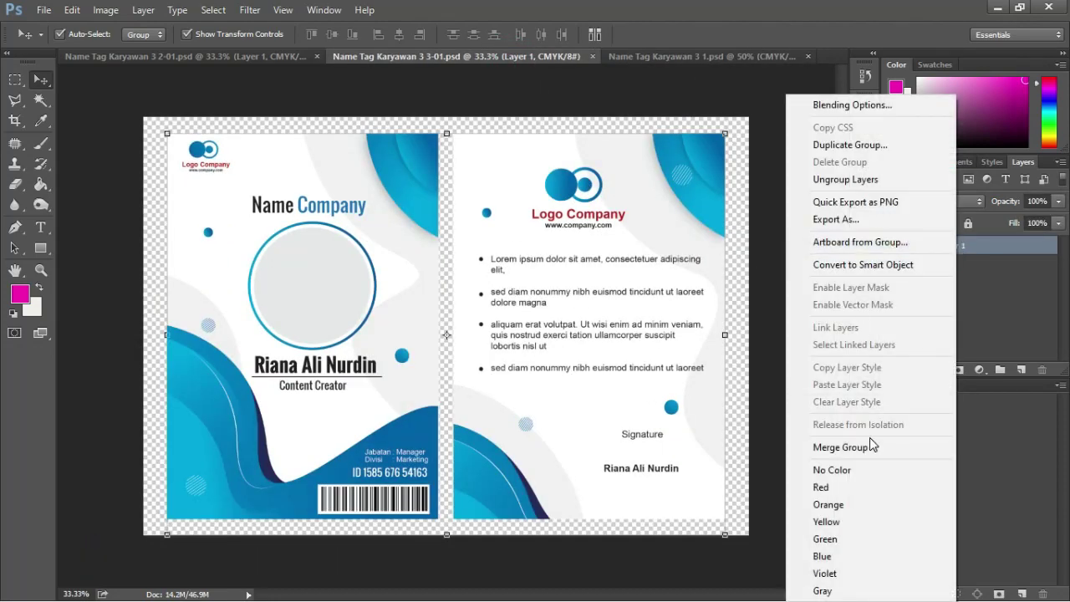
click(856, 182)
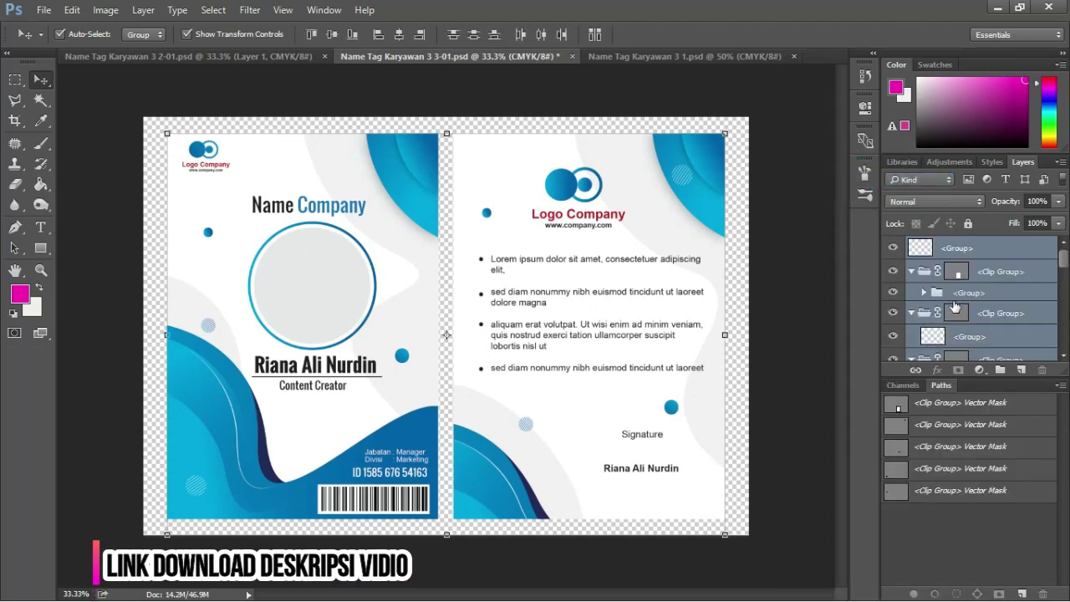
Browse the resulting clip groups in the Layers panel and select the front card's group.
scroll(956, 305, down, 1)
scroll(958, 305, down, 1)
click(1005, 289)
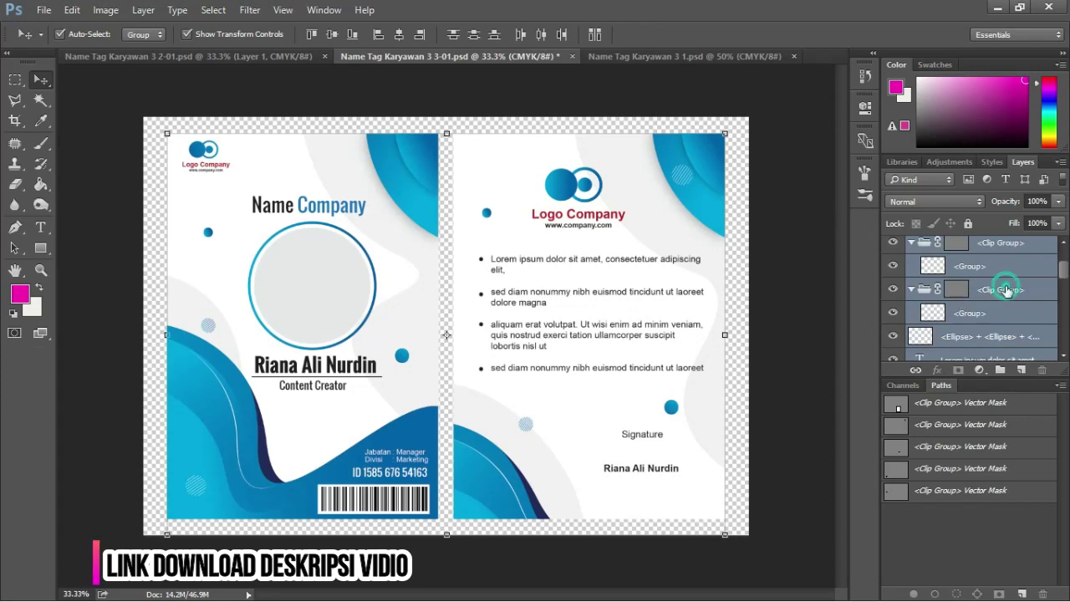
scroll(1006, 293, down, 1)
scroll(1006, 294, down, 1)
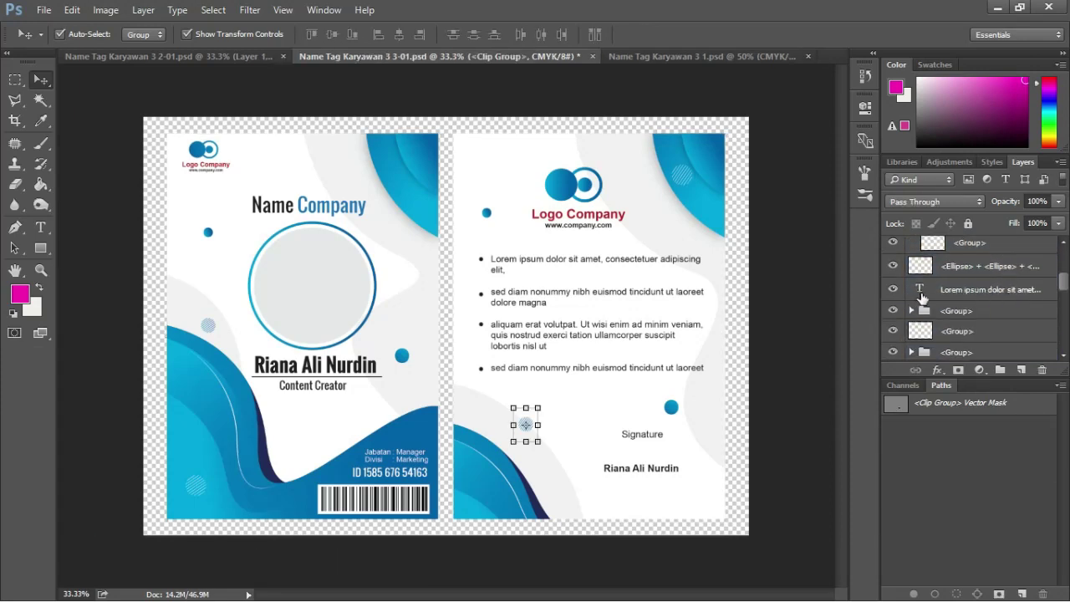
scroll(928, 299, up, 1)
scroll(959, 303, up, 1)
scroll(957, 303, down, 1)
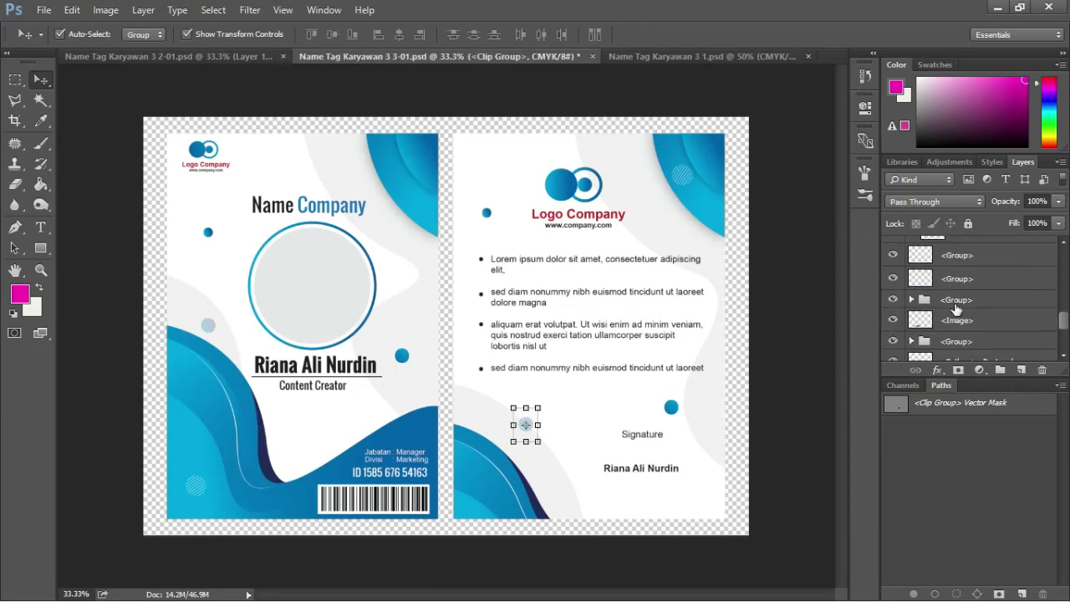
scroll(957, 303, down, 1)
scroll(958, 303, down, 1)
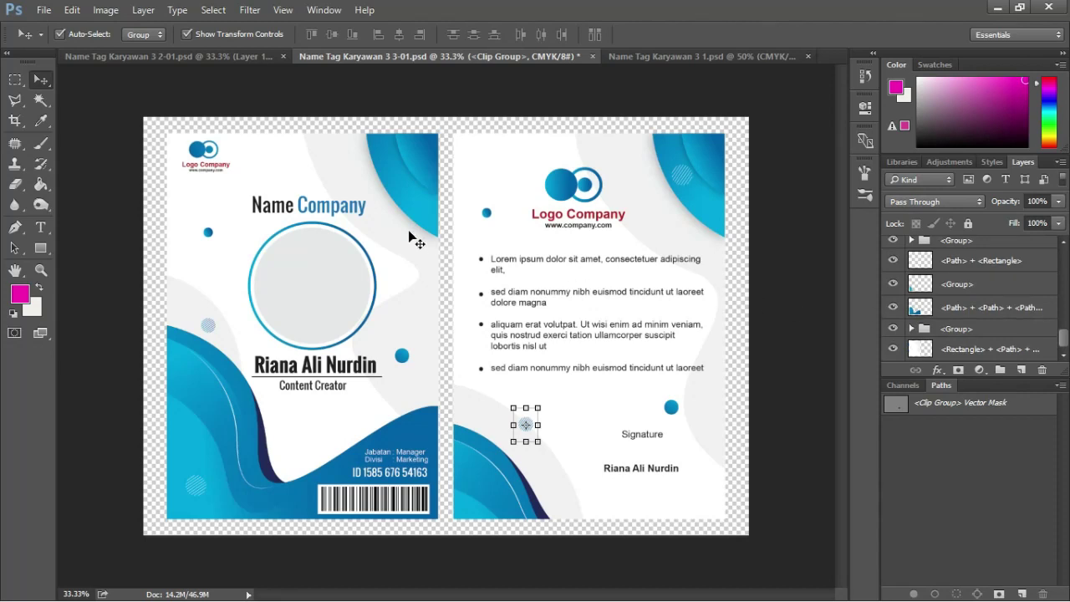
click(356, 218)
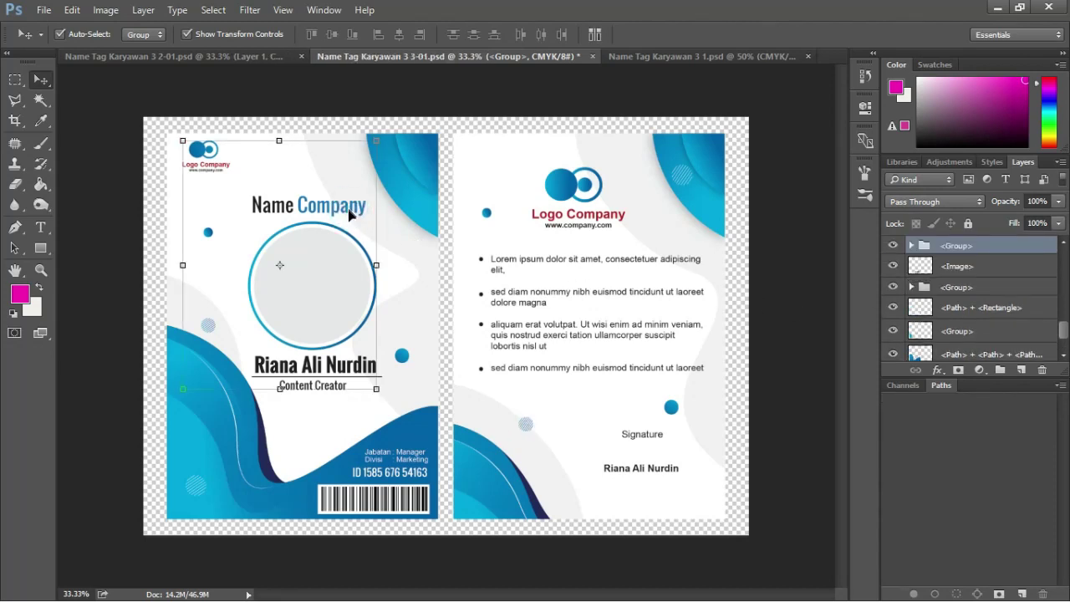
Edit the Name Company heading, accepting substitution for the missing Oswald Bold font.
click(40, 226)
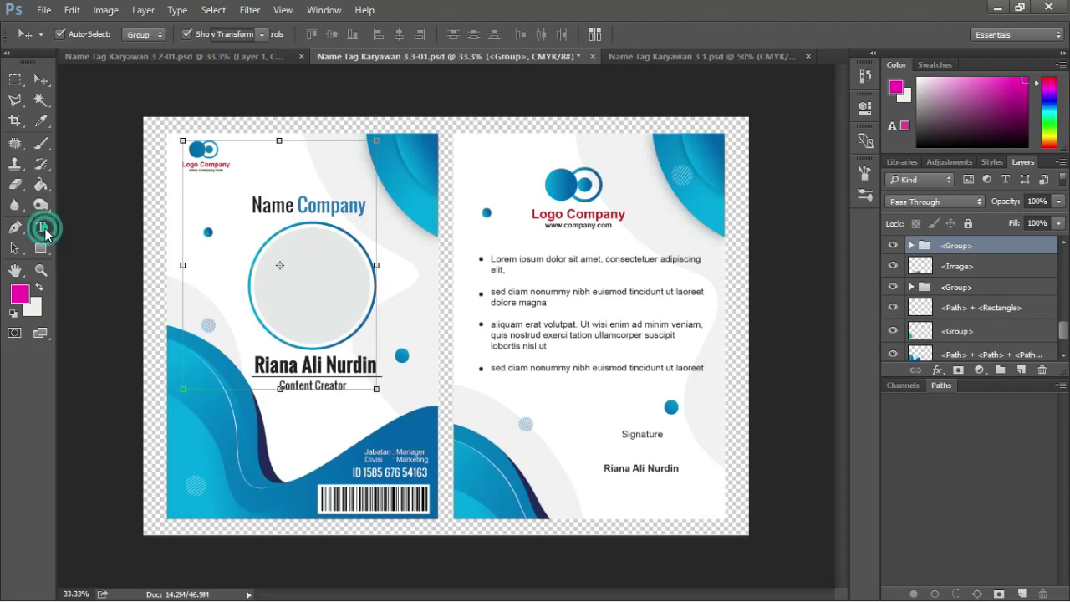
click(274, 209)
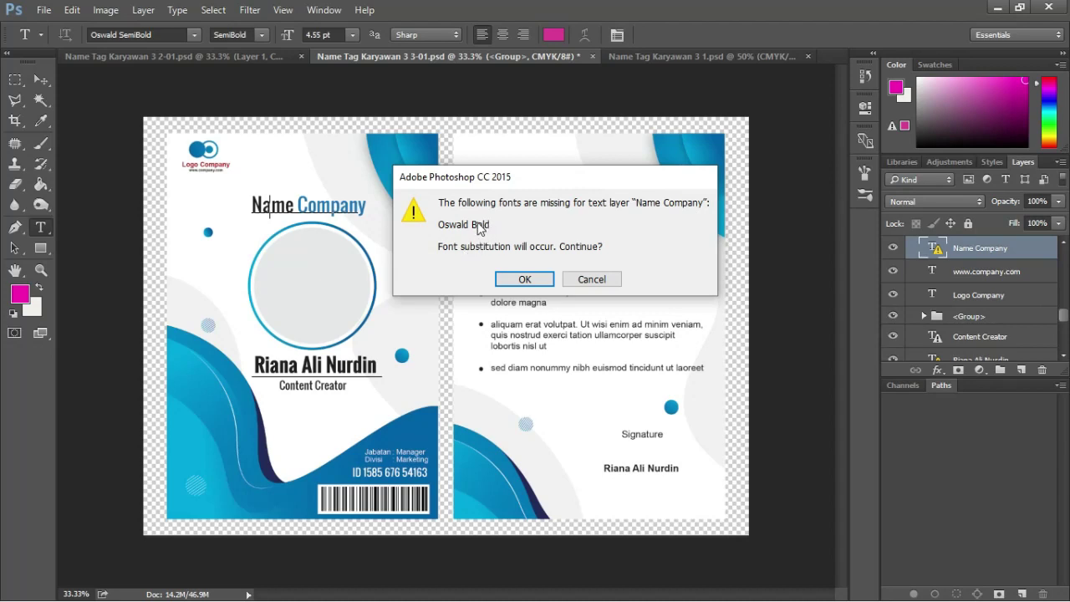
click(525, 280)
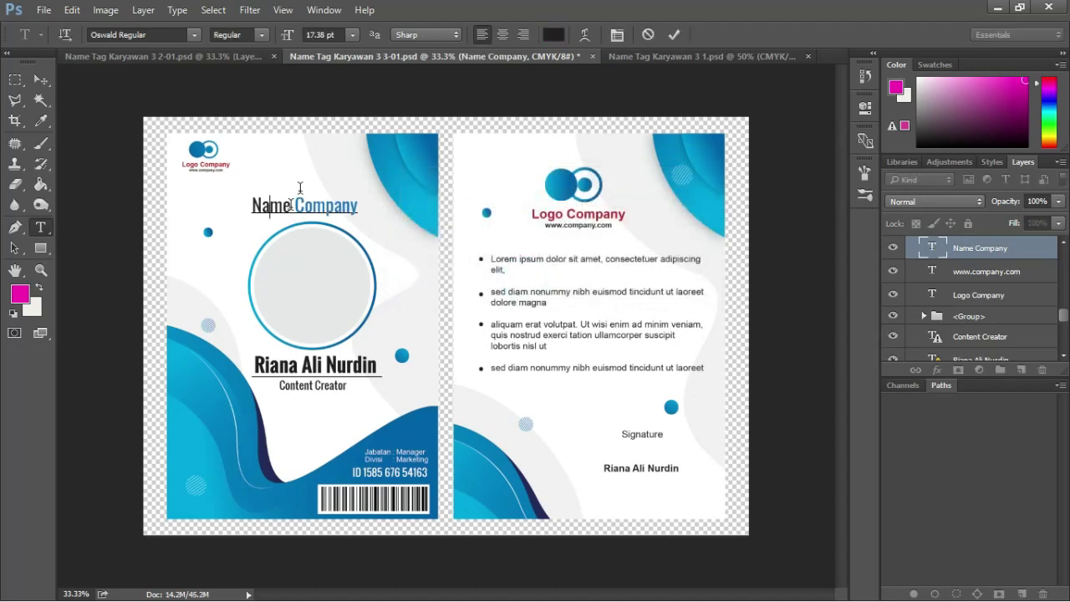
click(149, 34)
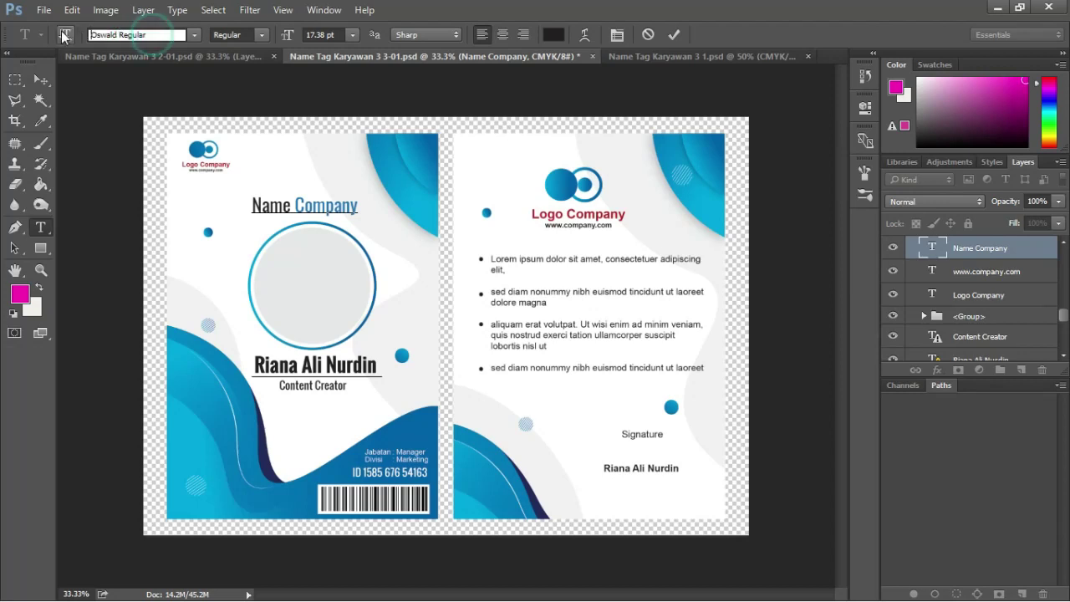
Check the heading's Name and Company words, commit the text, and zoom into the logo.
double_click(273, 206)
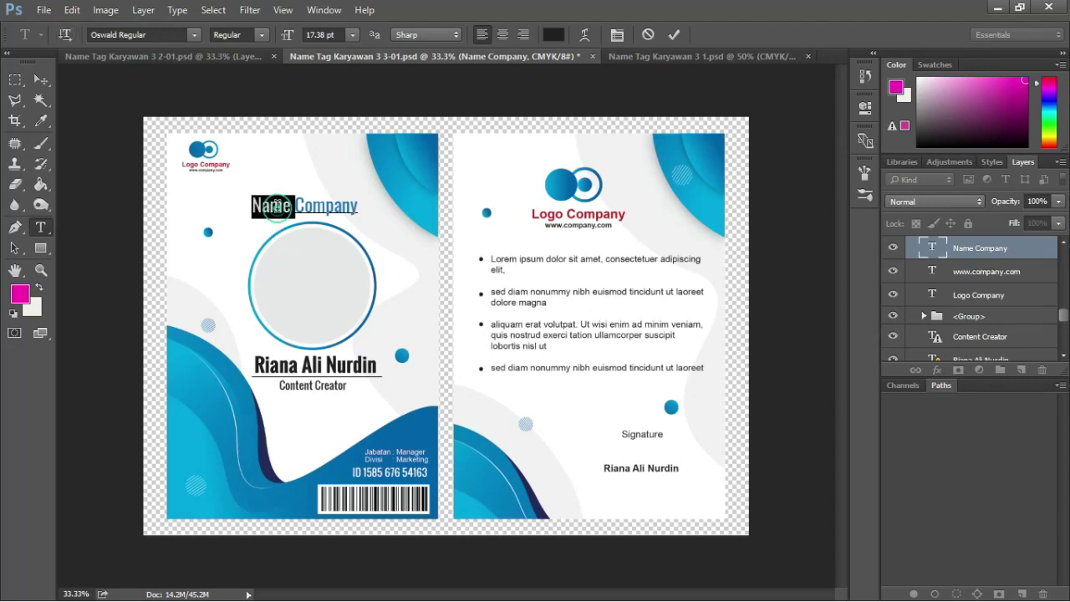
double_click(336, 207)
double_click(264, 206)
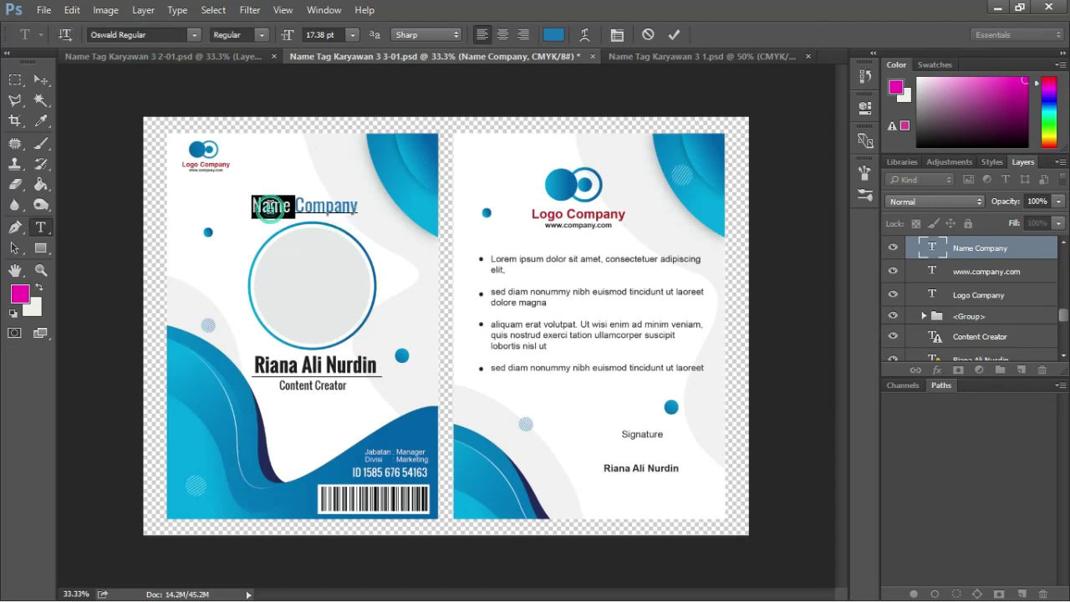
click(285, 207)
click(41, 81)
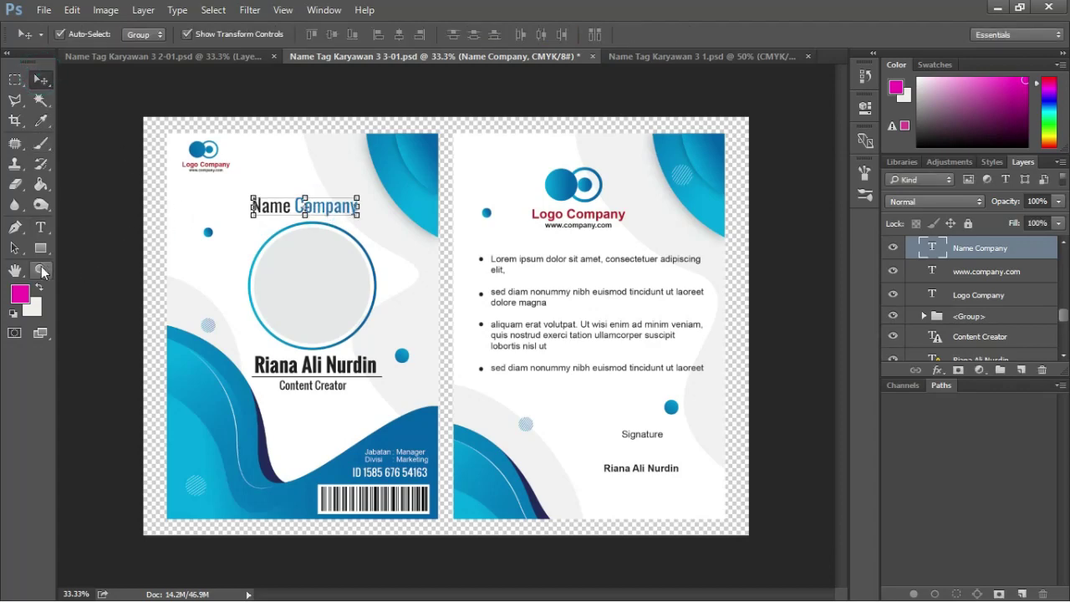
click(41, 270)
mouse_move(191, 160)
mouse_down()
mouse_move(274, 190)
mouse_move(219, 163)
mouse_move(220, 230)
mouse_up()
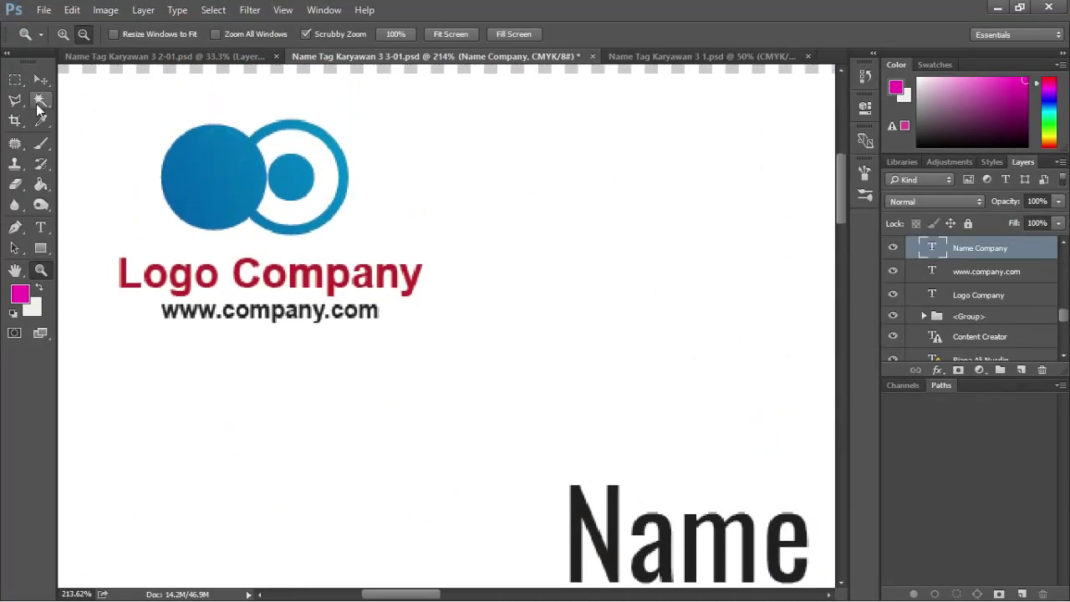
Inspect the Logo Company text word by word, then select the group containing it.
click(41, 81)
click(42, 229)
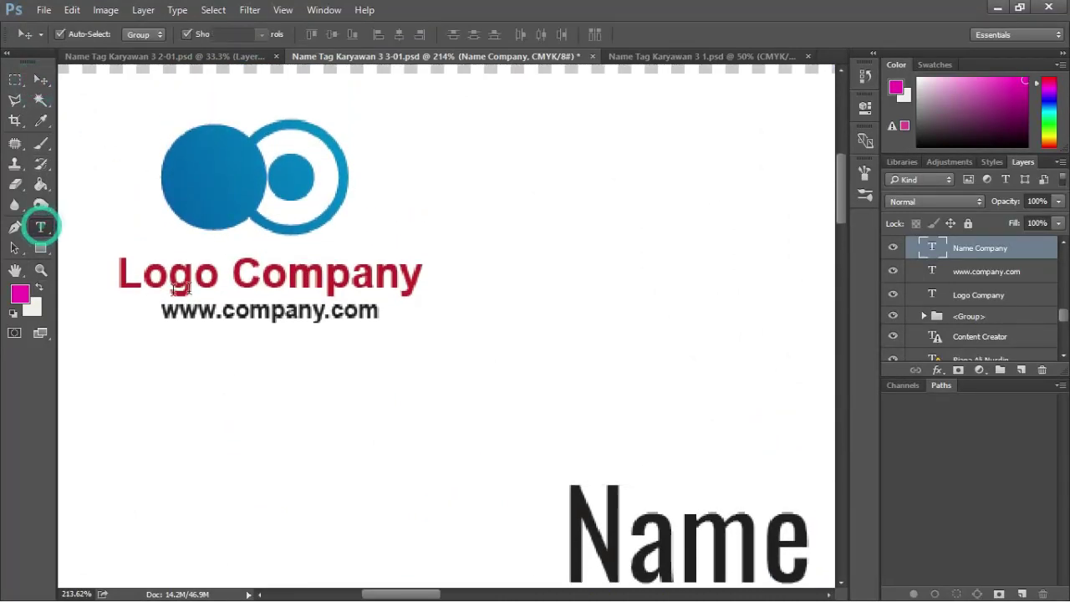
click(205, 276)
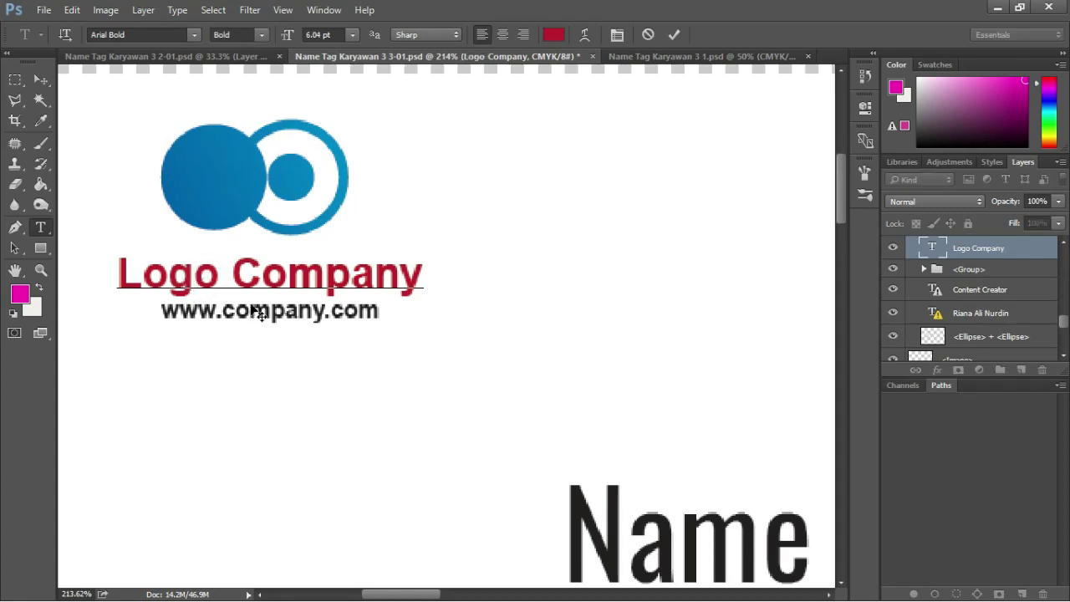
drag(231, 272, 454, 271)
drag(219, 281, 65, 274)
click(40, 80)
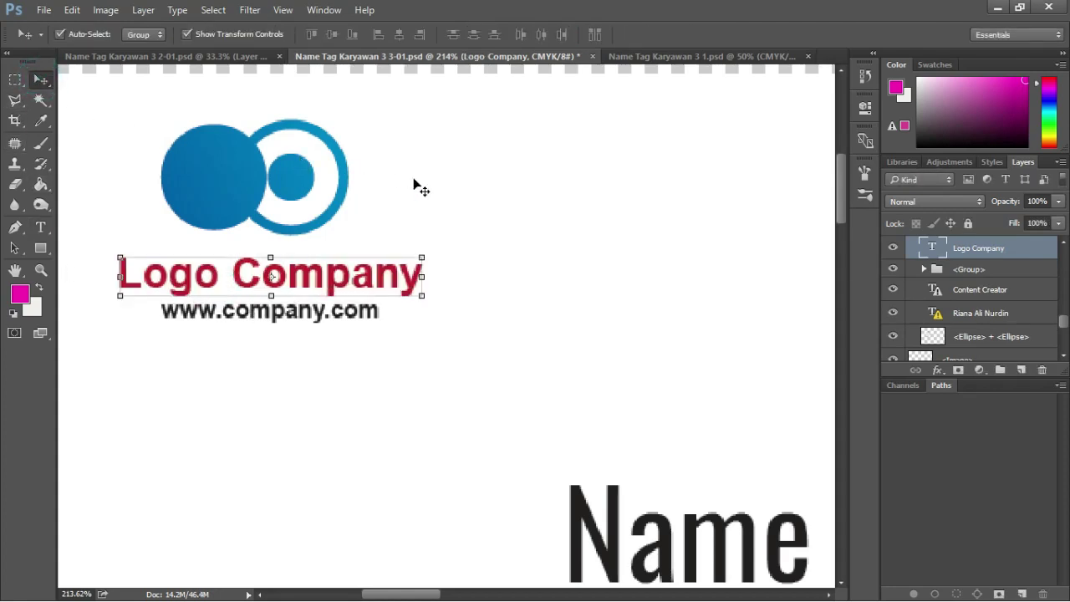
click(232, 182)
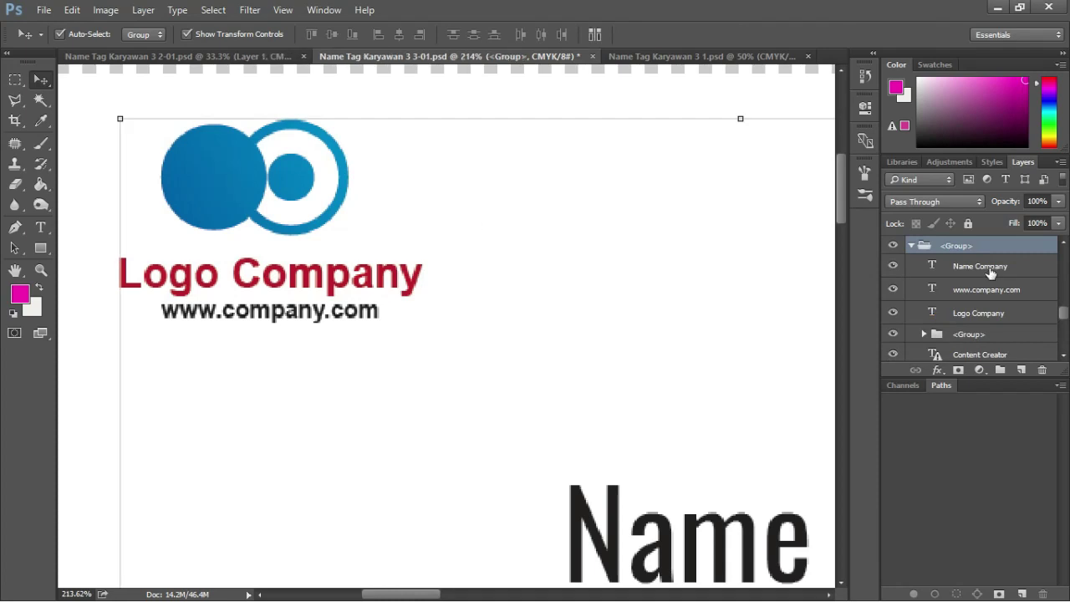
Toggle the group's visibility to see its contents, with both ID card sides fitted on screen.
scroll(947, 260, up, 2)
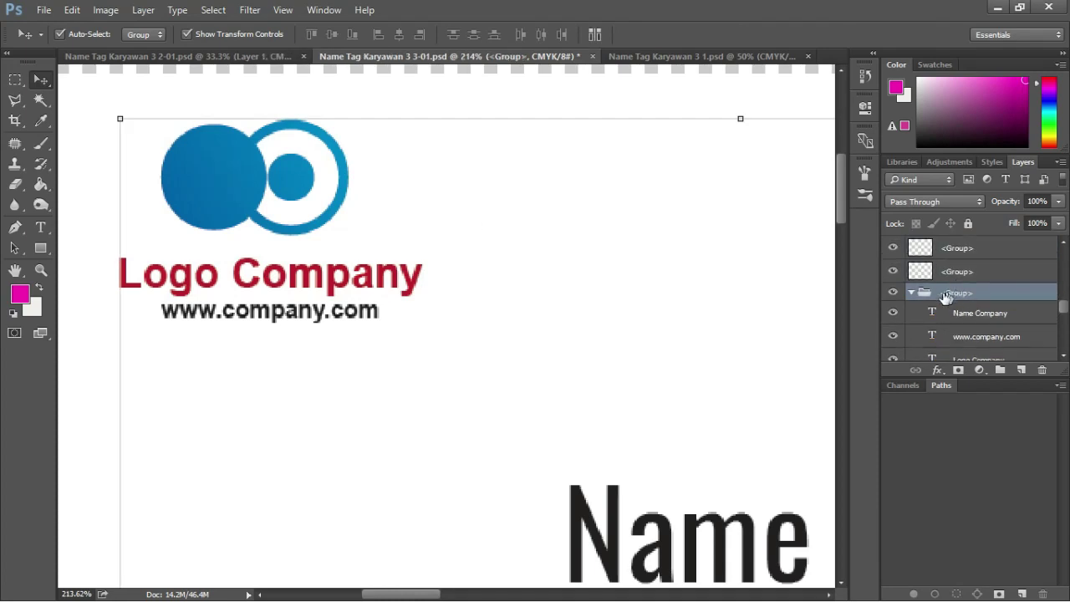
click(893, 292)
click(893, 292)
click(893, 292)
click(893, 292)
key(z)
drag(669, 251, 588, 276)
key(ctrl+0)
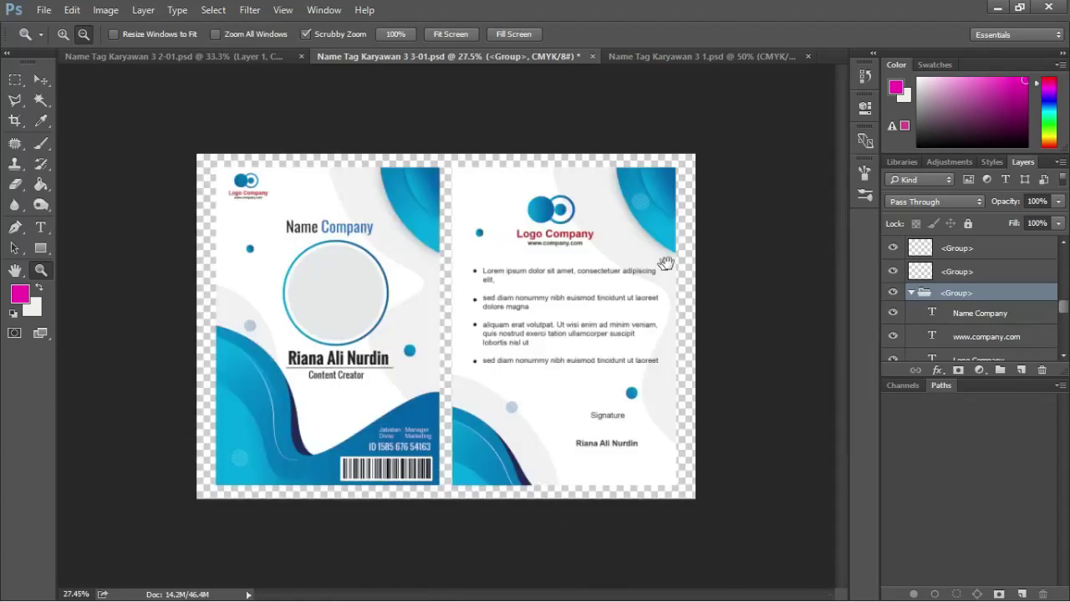
click(893, 292)
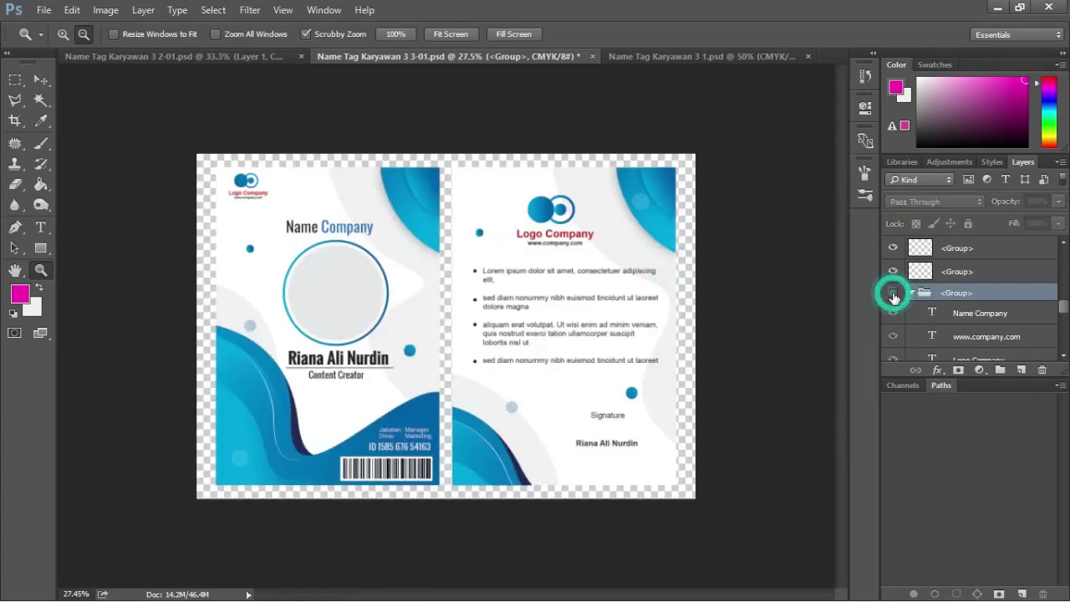
click(893, 292)
click(1064, 355)
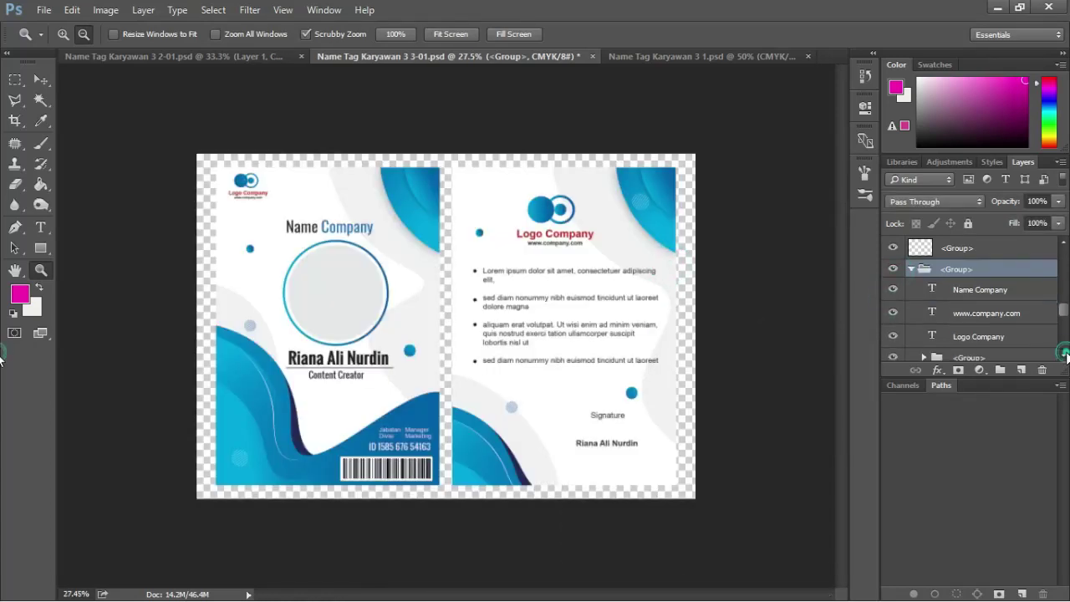
click(1064, 354)
scroll(1001, 347, down, 1)
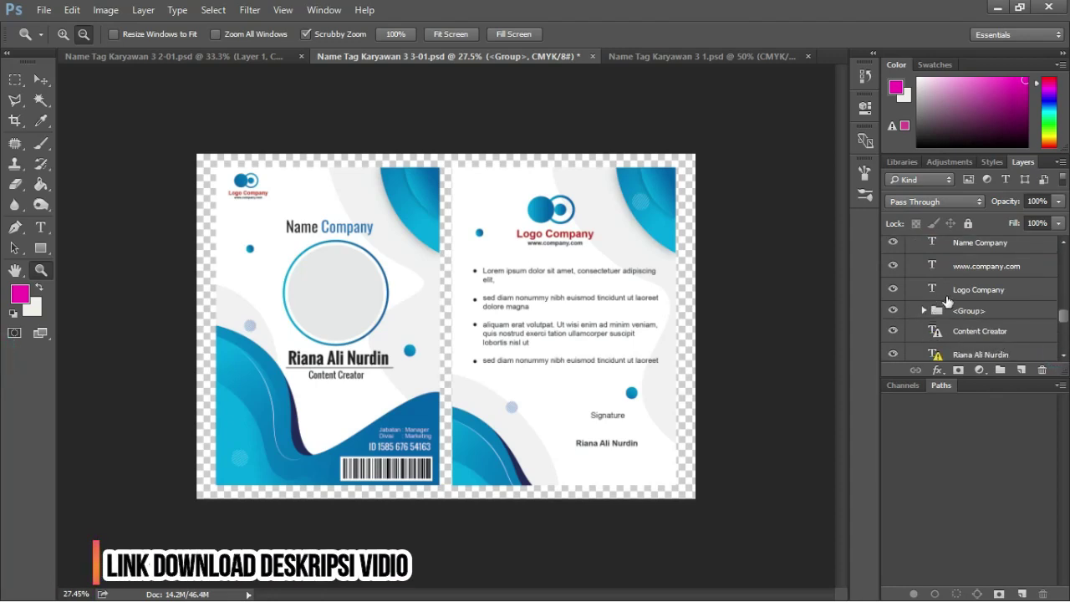
drag(948, 298, 921, 305)
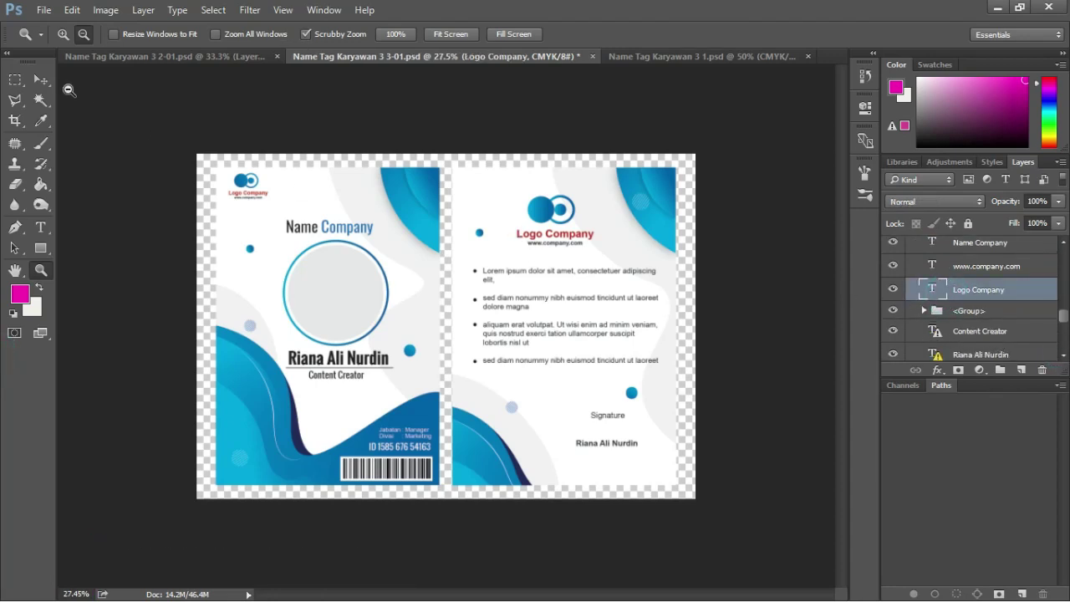
click(40, 79)
click(954, 270)
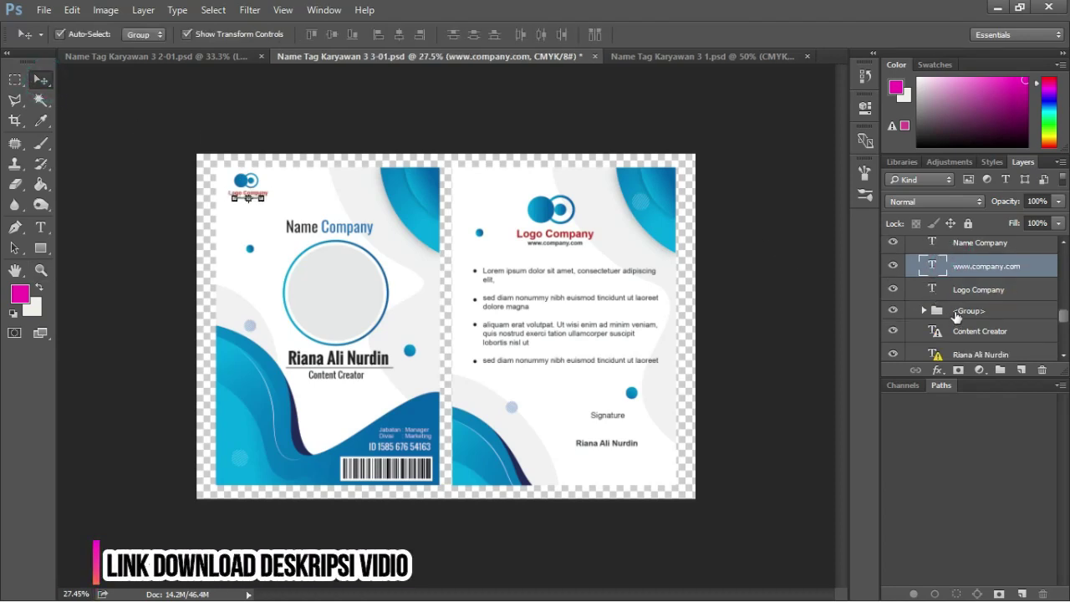
click(958, 335)
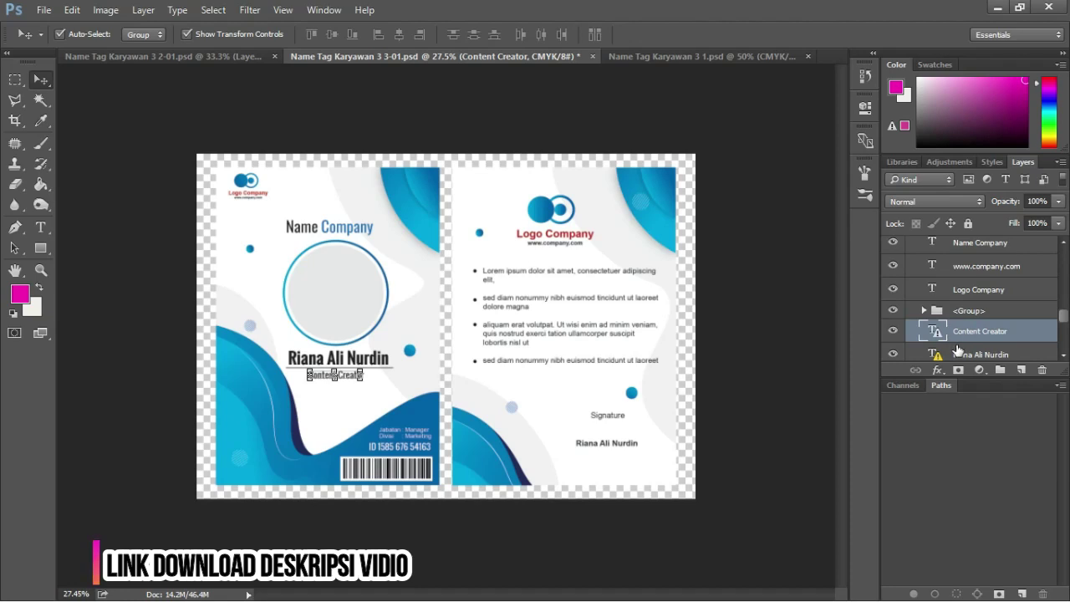
click(958, 351)
scroll(962, 307, up, 3)
click(946, 266)
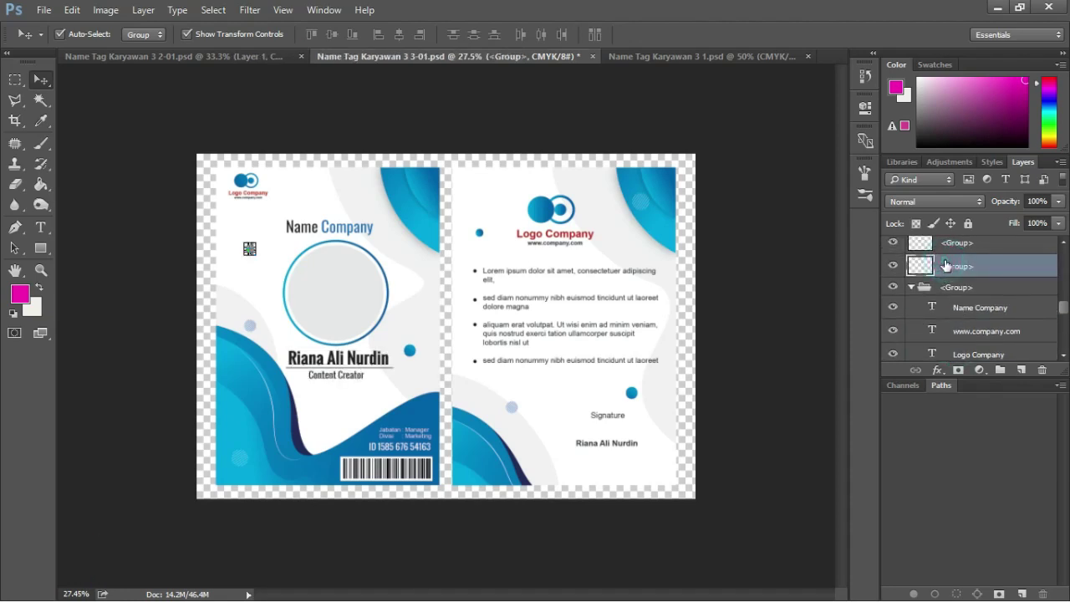
click(948, 243)
click(251, 194)
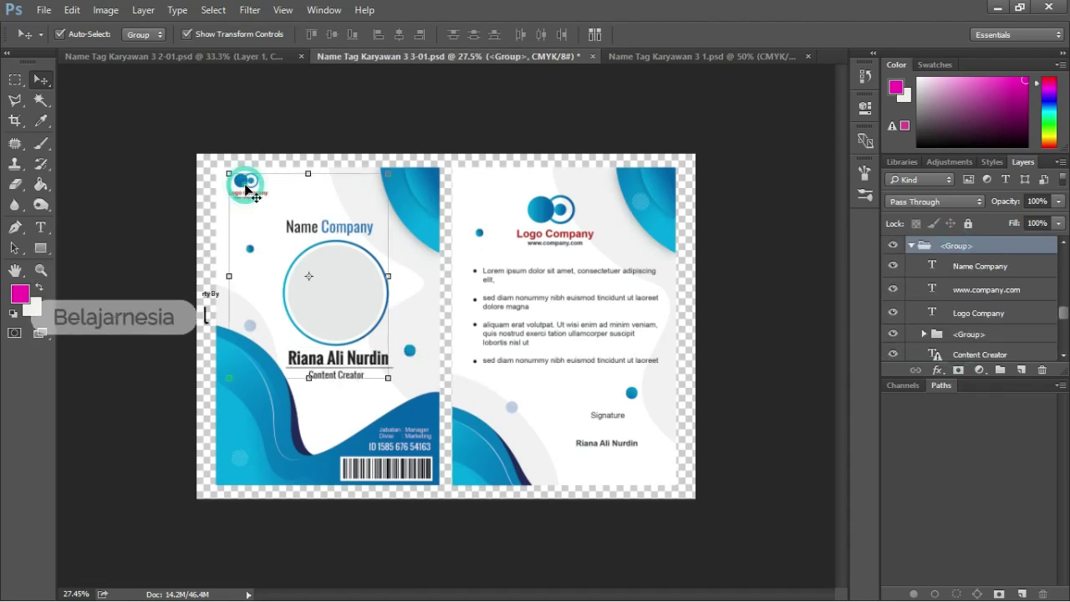
click(246, 187)
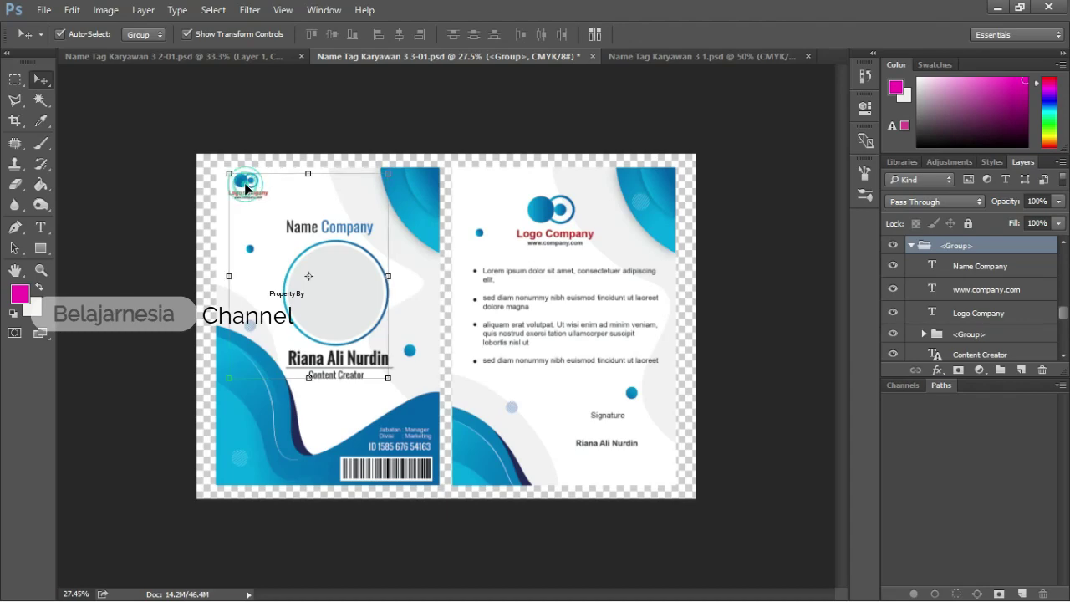
Ungroup the front card's logo and company text layers and select the small logo's group.
right_click(246, 187)
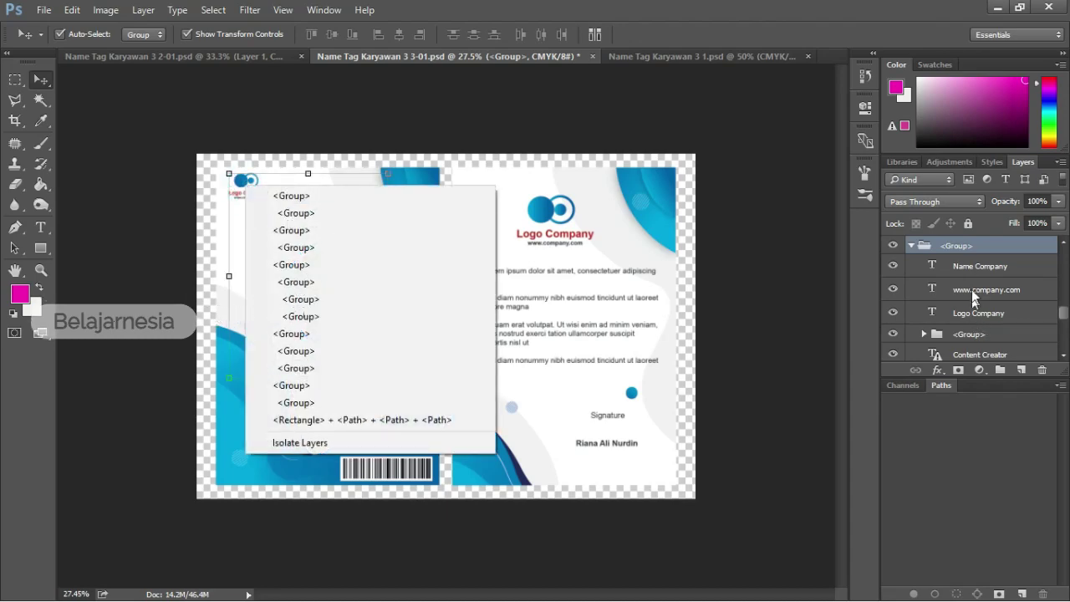
right_click(962, 251)
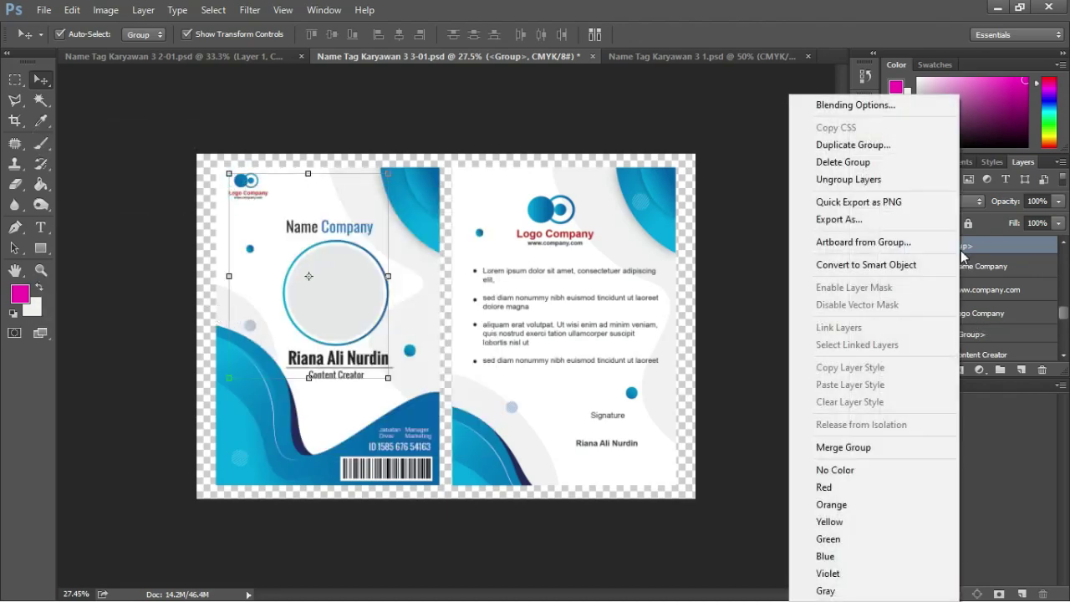
click(874, 181)
click(758, 242)
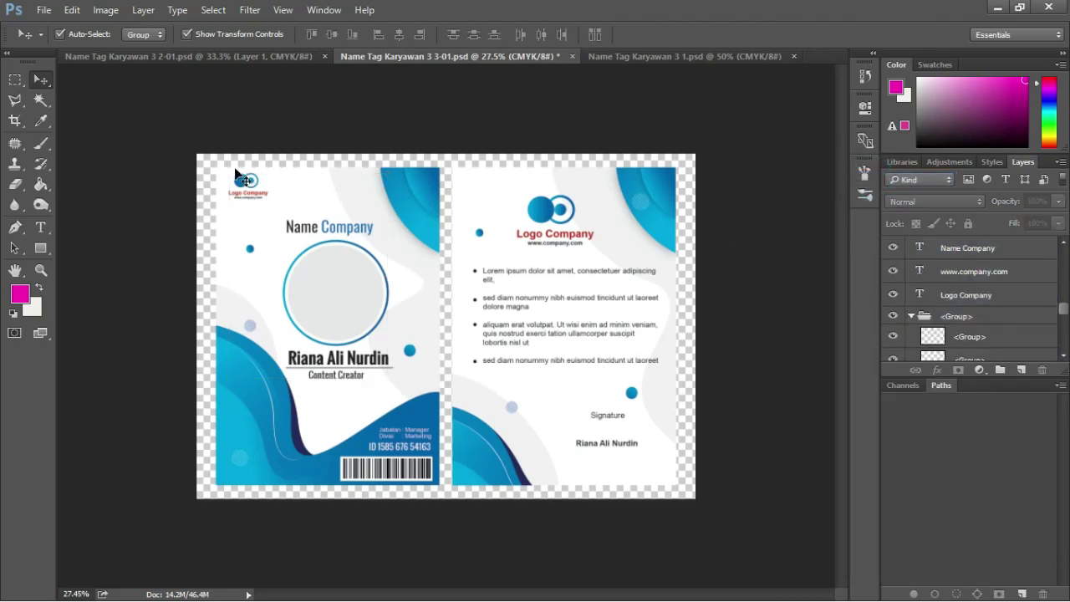
click(242, 186)
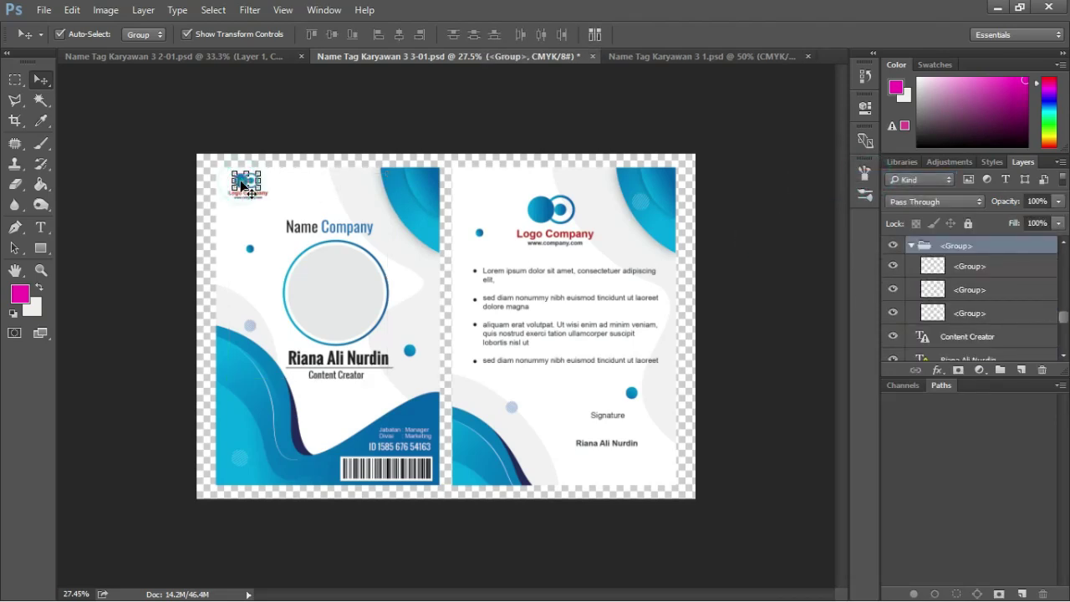
Check each logo sub-group's visibility, then hide the whole small circle logo group.
click(893, 245)
click(952, 270)
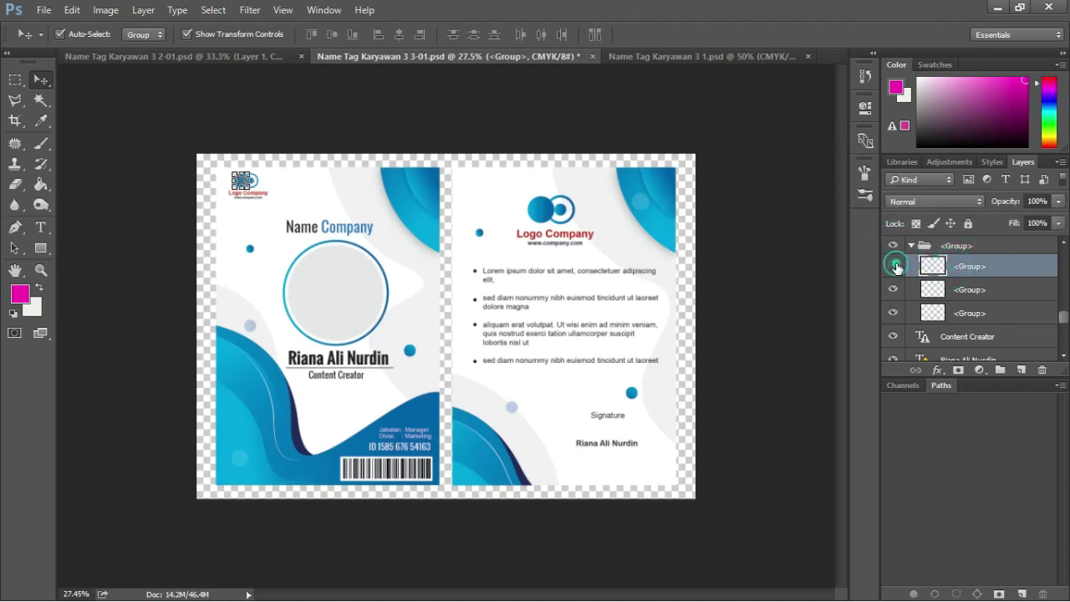
click(896, 265)
click(893, 288)
click(893, 312)
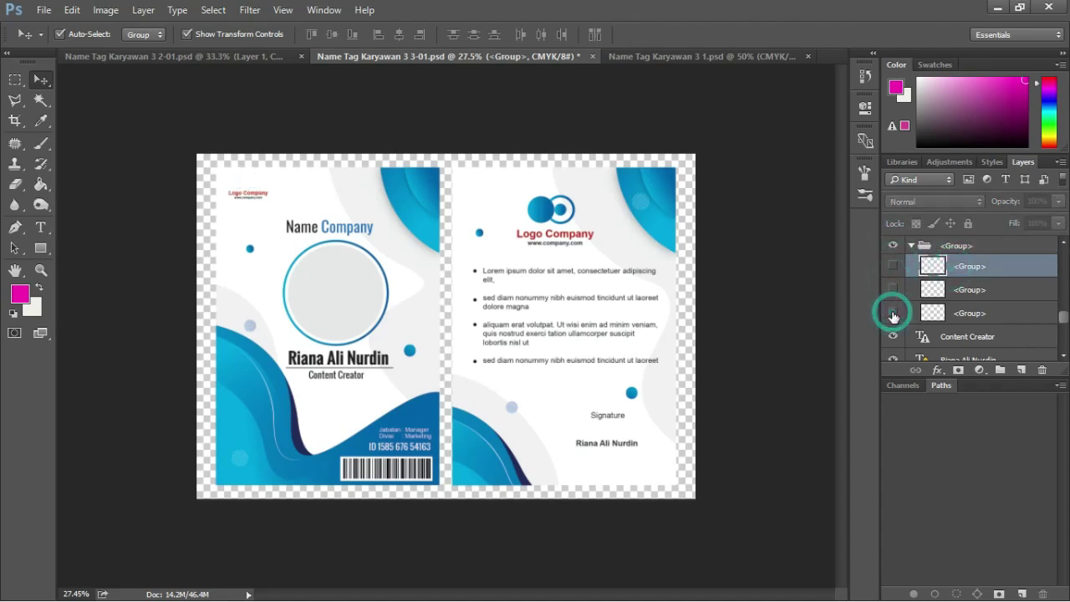
click(893, 289)
click(892, 312)
click(895, 266)
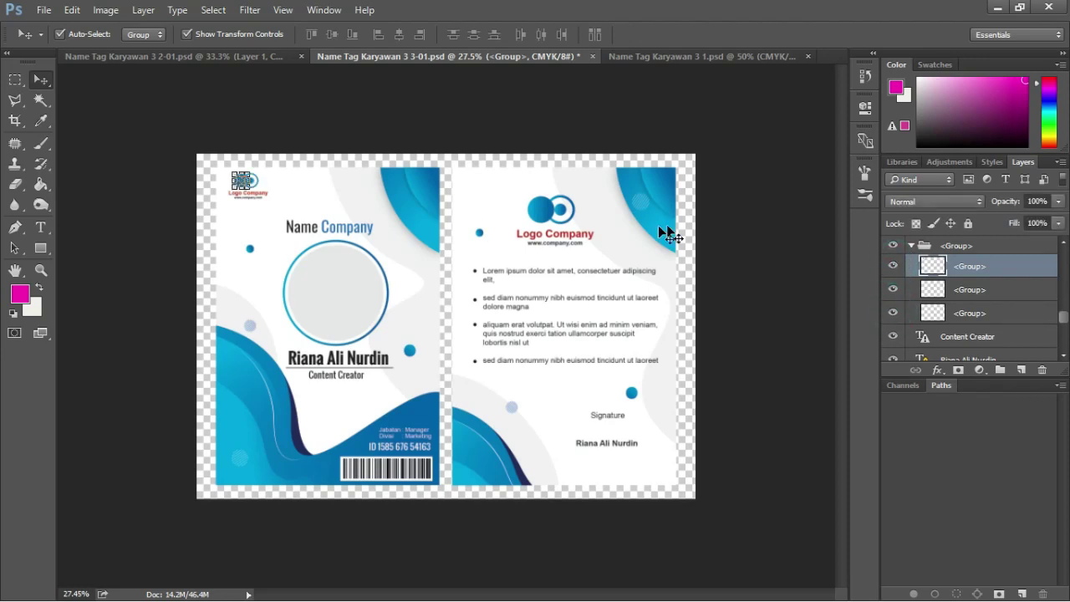
click(894, 246)
click(508, 117)
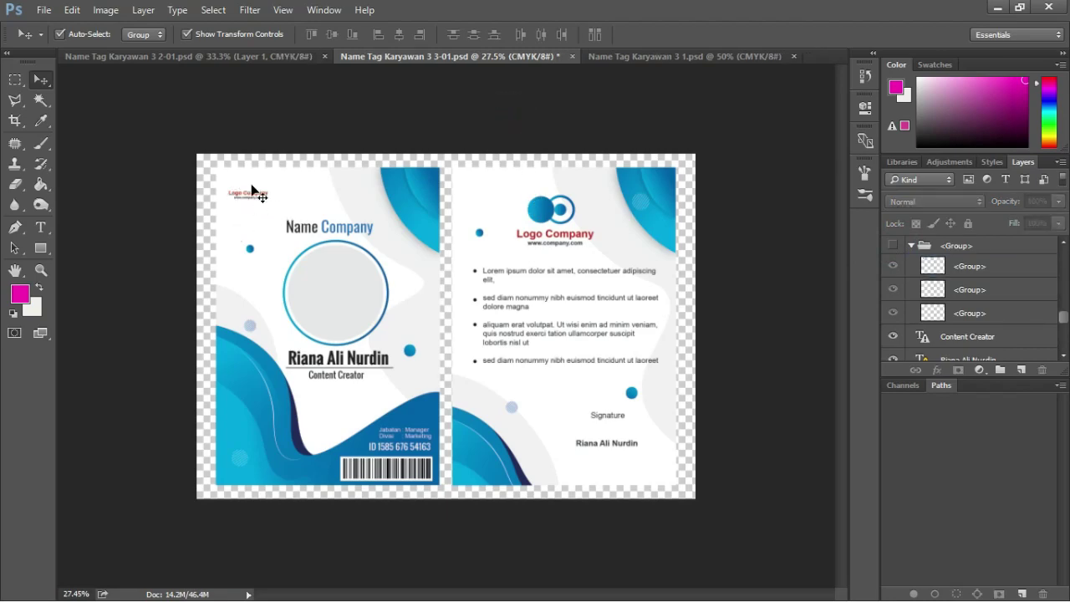
key(z)
scroll(271, 217, up, 3)
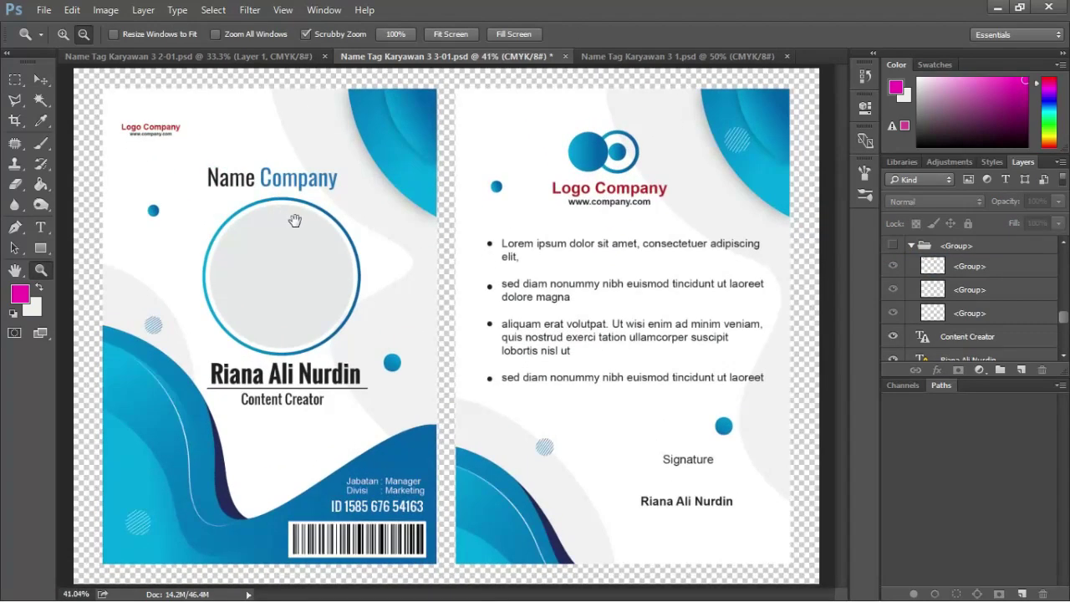
Select all of the Lorem ipsum paragraph text on the front card.
key(v)
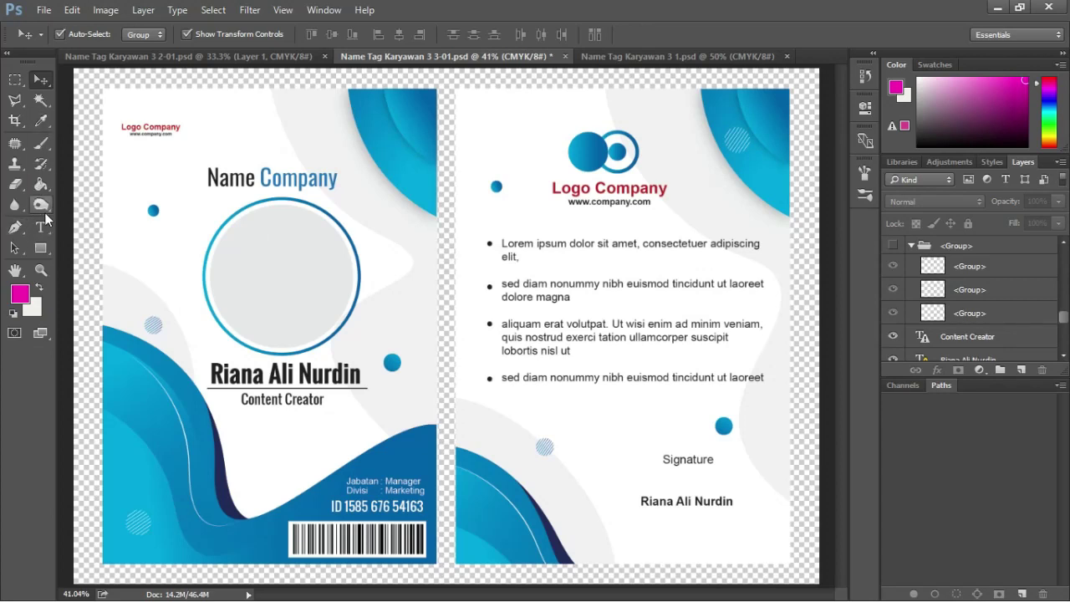
click(40, 227)
click(601, 245)
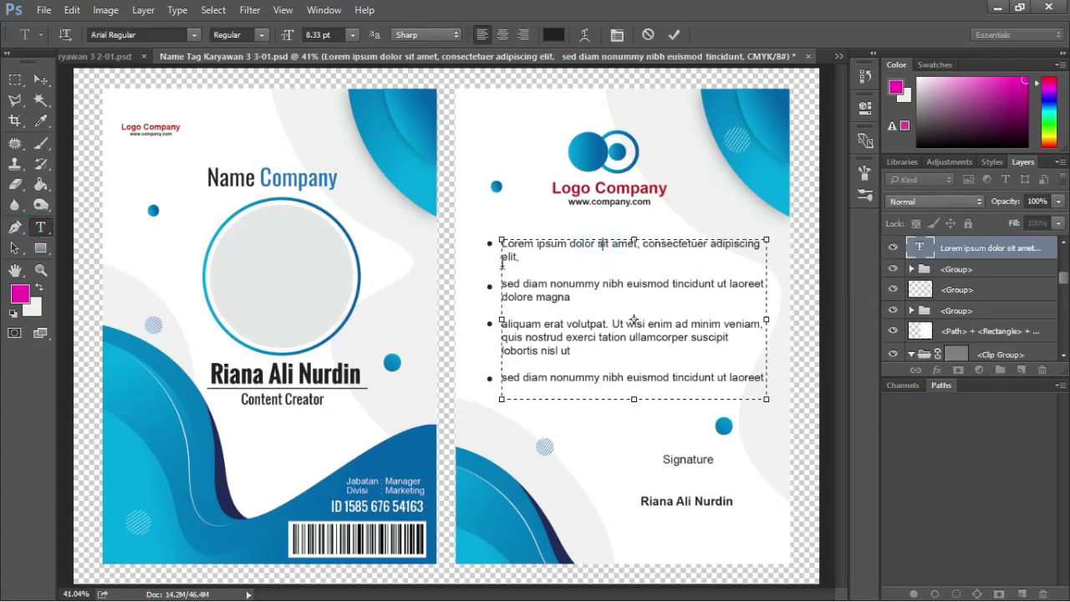
key(ctrl+a)
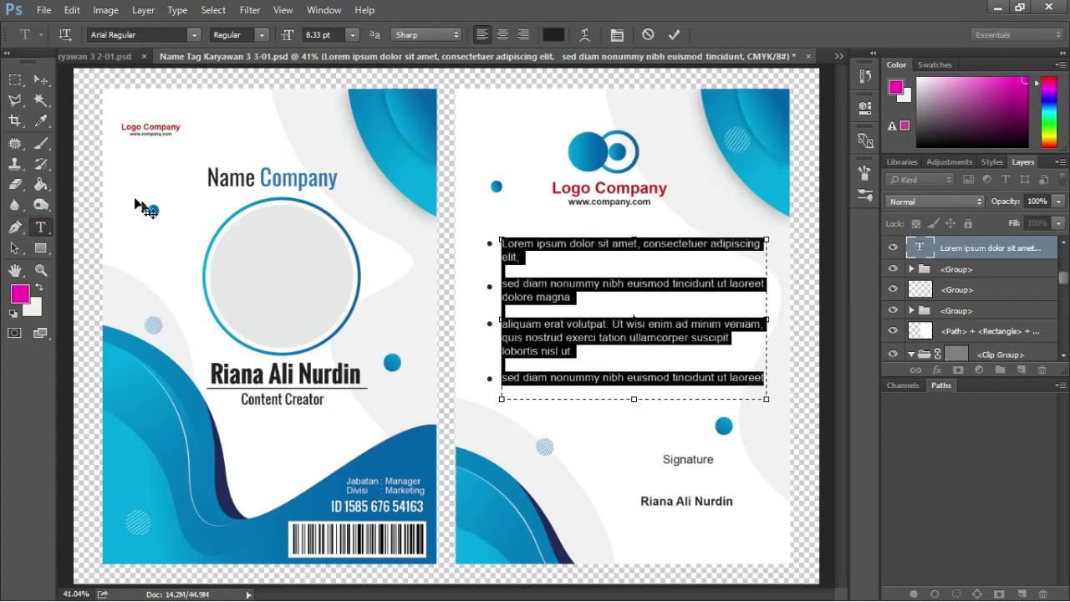
click(40, 79)
Zoom to the photo circle and select the whole name text, dismissing the missing-fonts warning.
key(z)
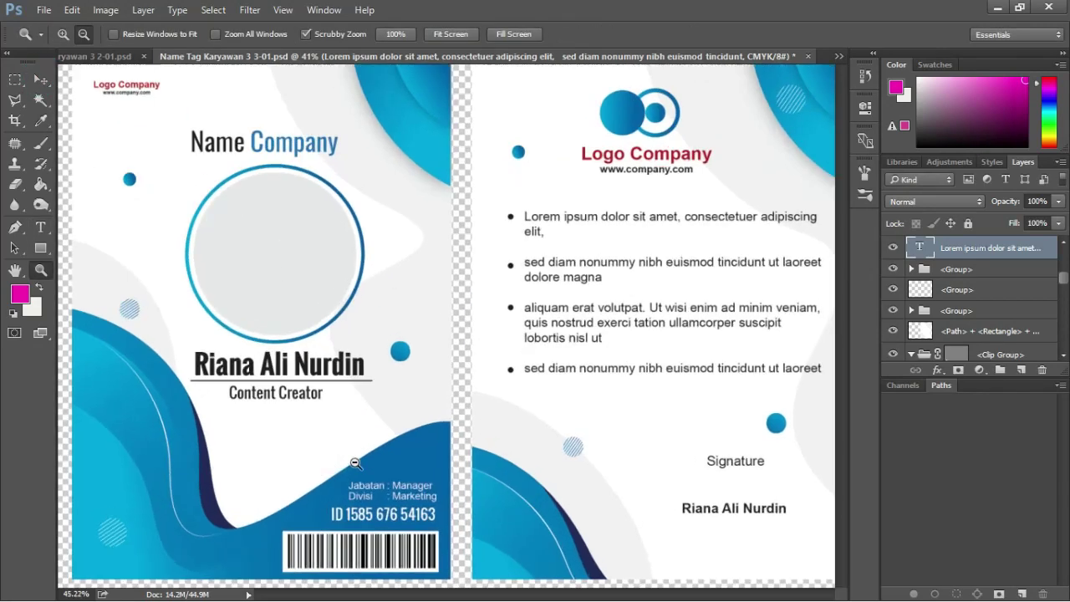
drag(332, 449, 420, 369)
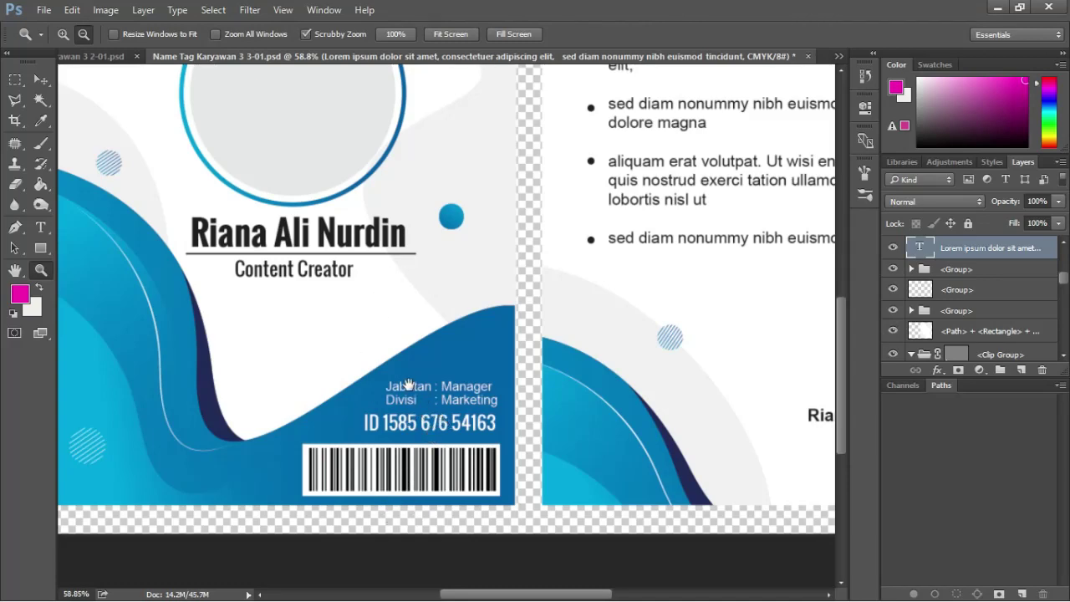
mouse_move(407, 384)
mouse_down()
mouse_move(405, 394)
mouse_move(472, 413)
mouse_up()
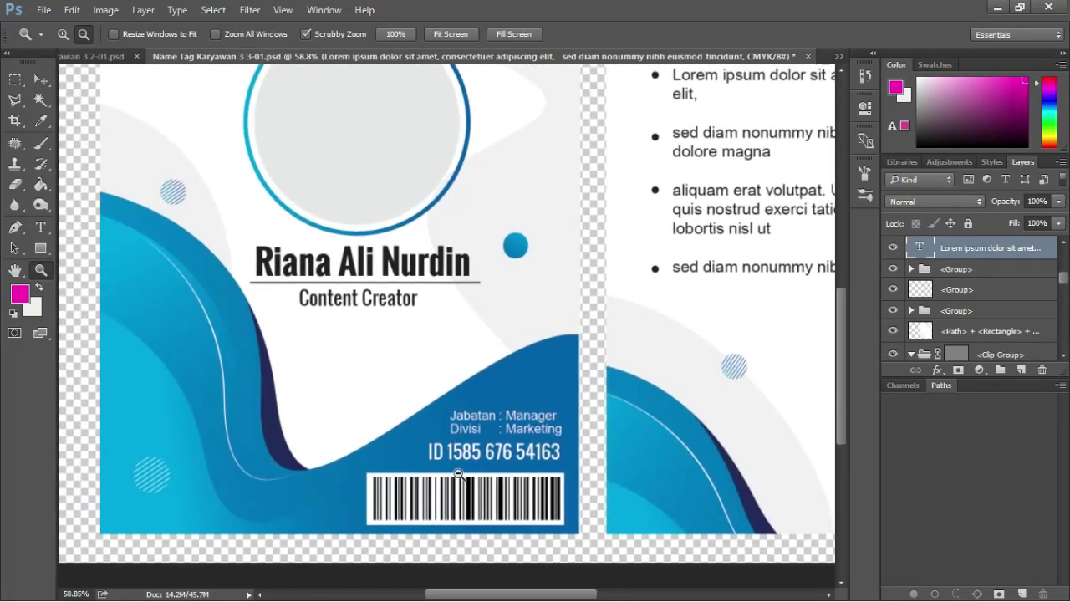
mouse_move(455, 426)
mouse_down()
mouse_move(483, 443)
mouse_move(509, 578)
mouse_up()
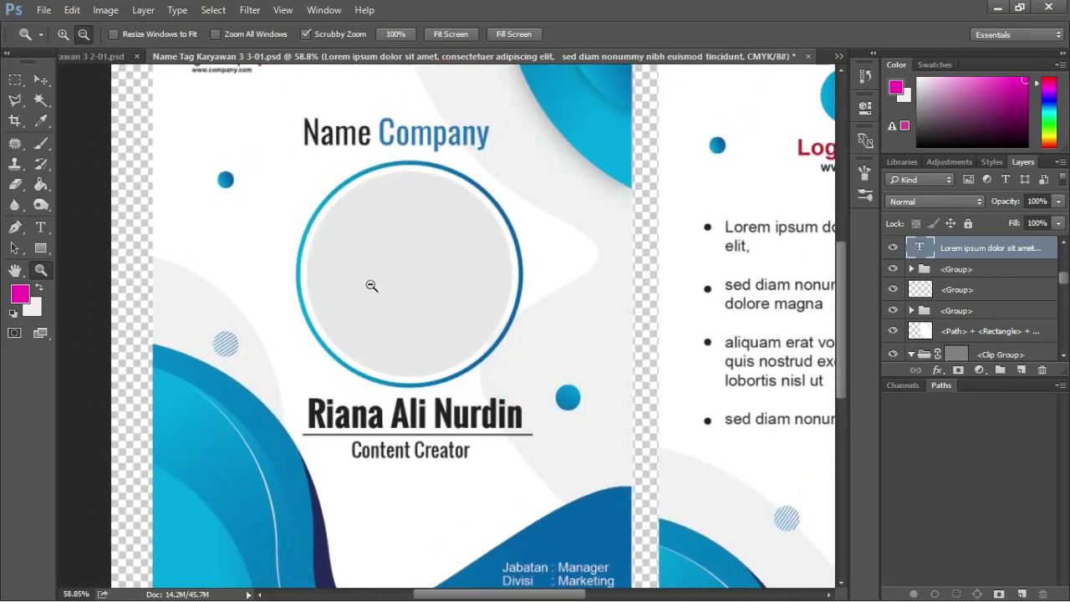
key(t)
click(408, 418)
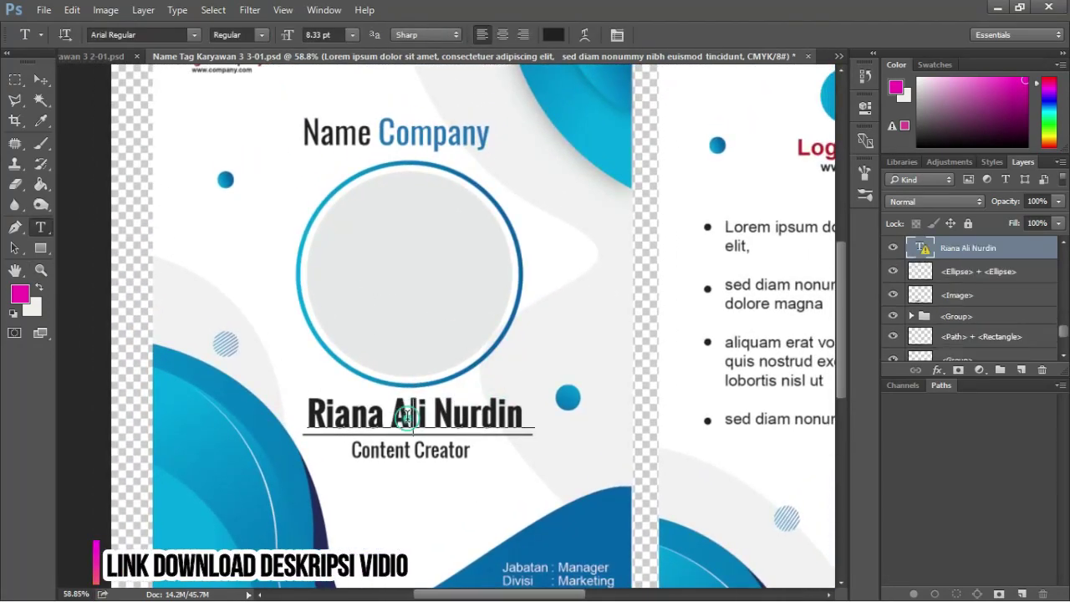
click(516, 279)
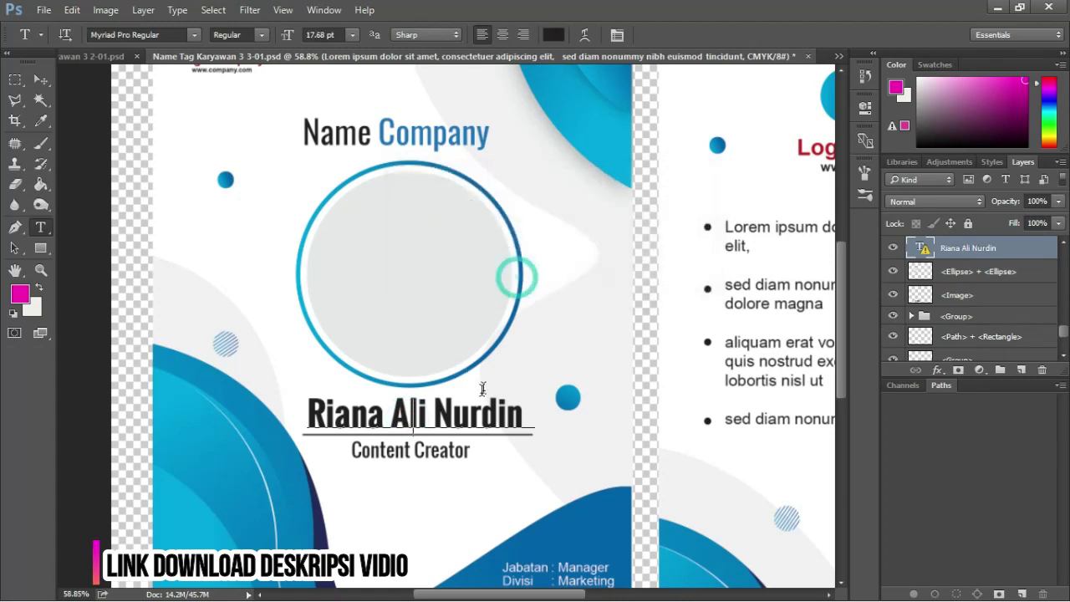
key(ctrl+a)
click(39, 79)
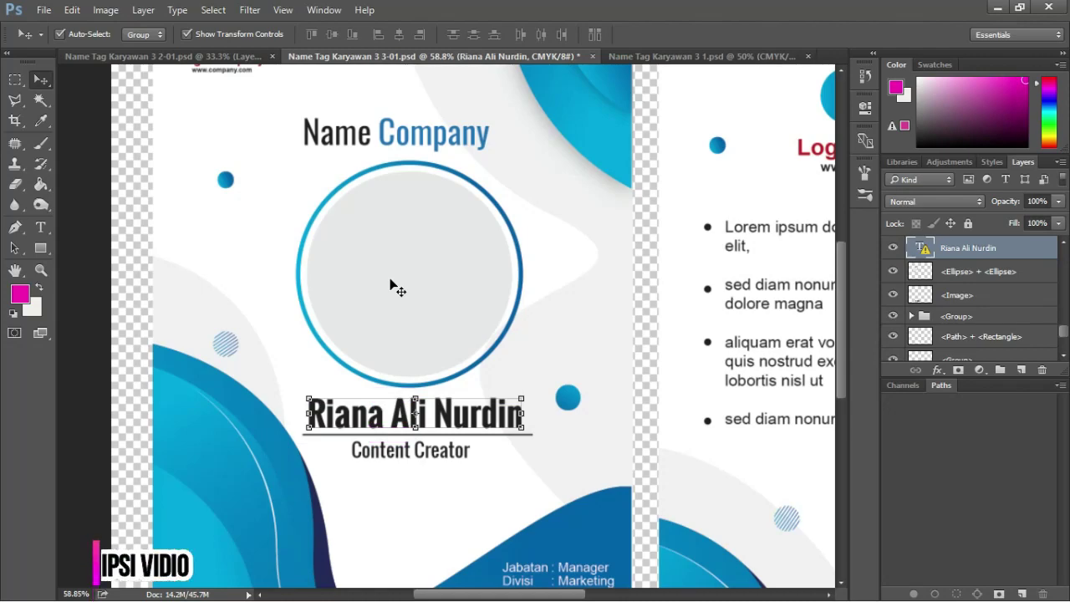
Zoom out and drag the Capture photo from the Pictures folder into the name tag document.
key(z)
alt+click(411, 251)
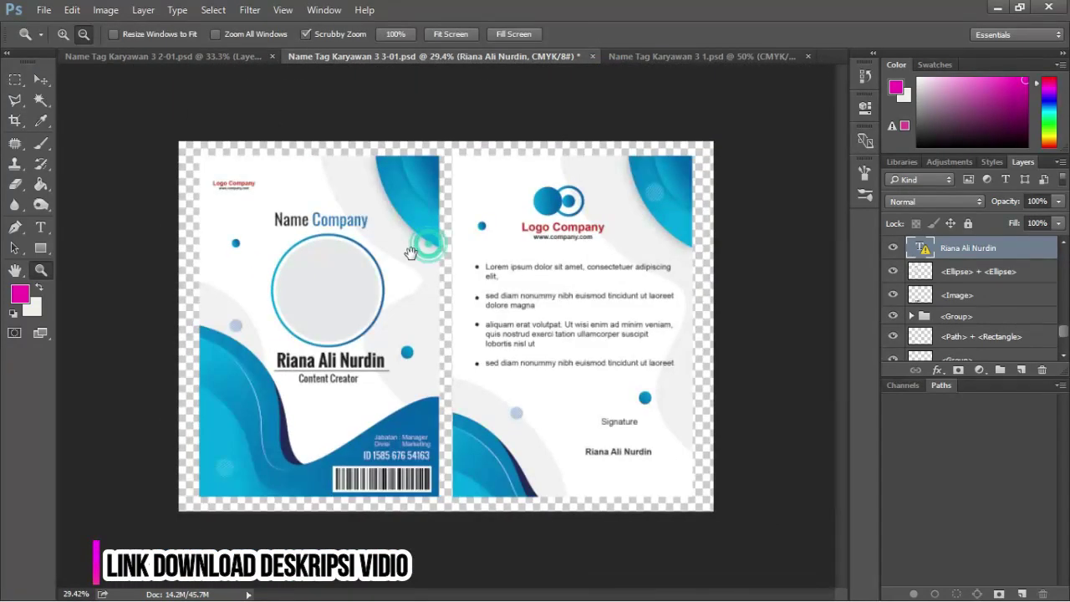
key(v)
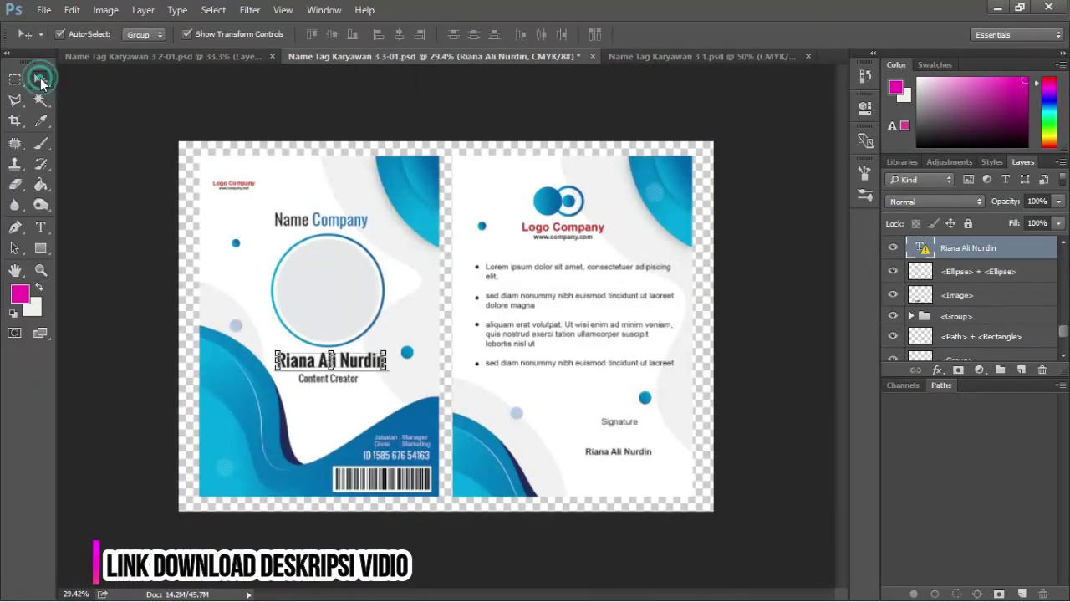
click(109, 114)
key(alt+Tab)
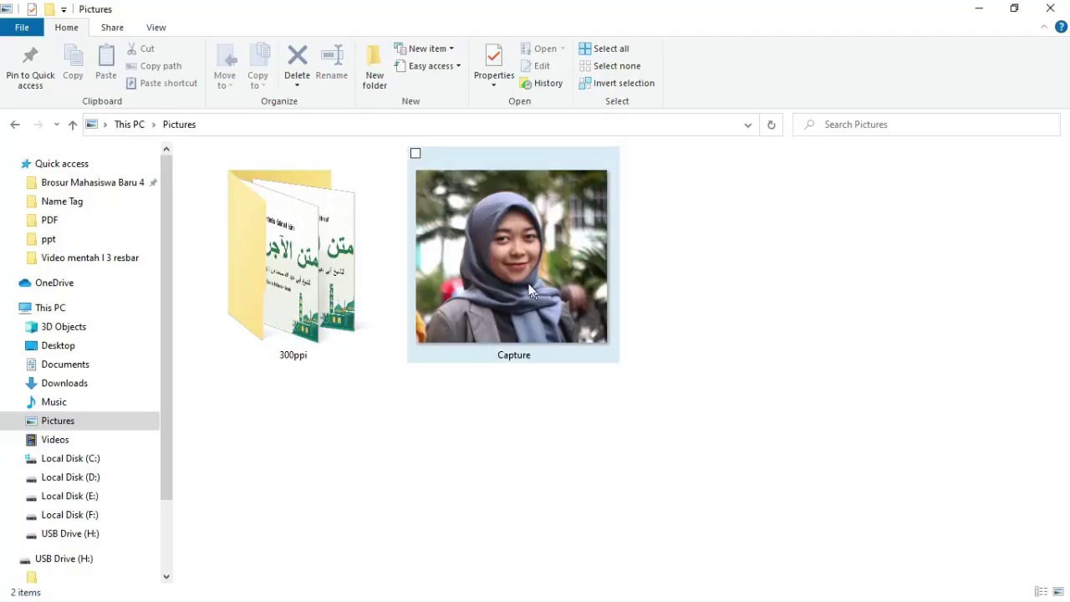
drag(532, 290, 478, 272)
key(alt+Tab)
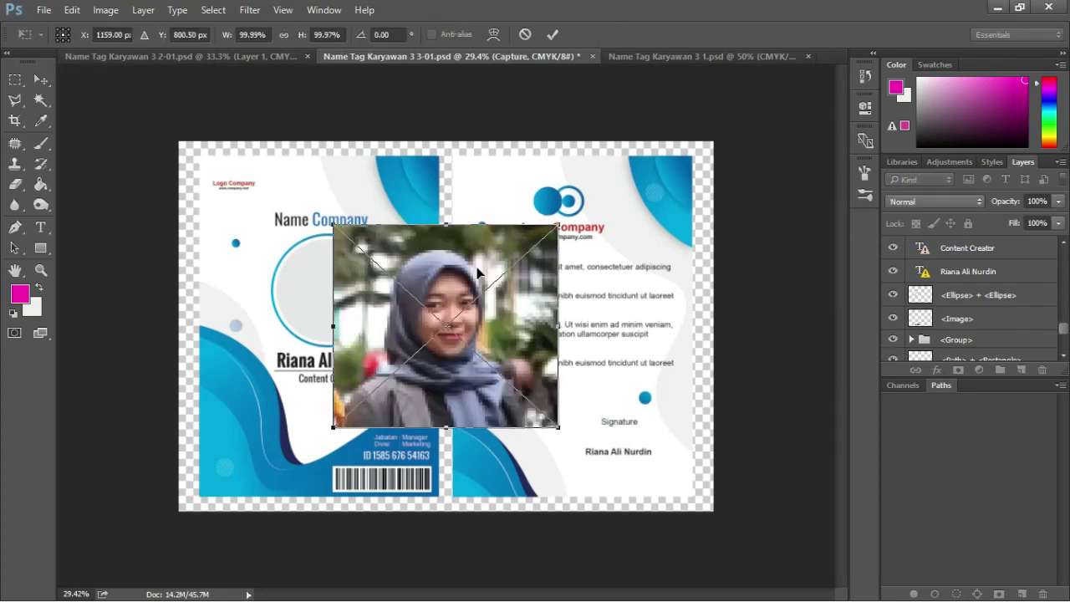
Place the Capture photo on the front card and lower its fill to 40%.
key(Return)
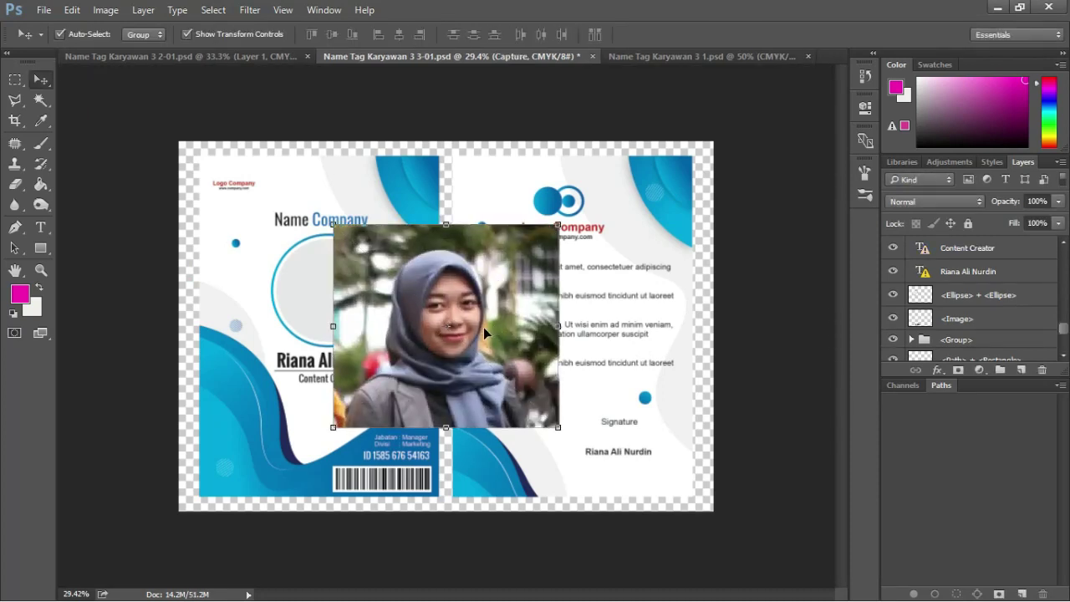
drag(483, 327, 377, 302)
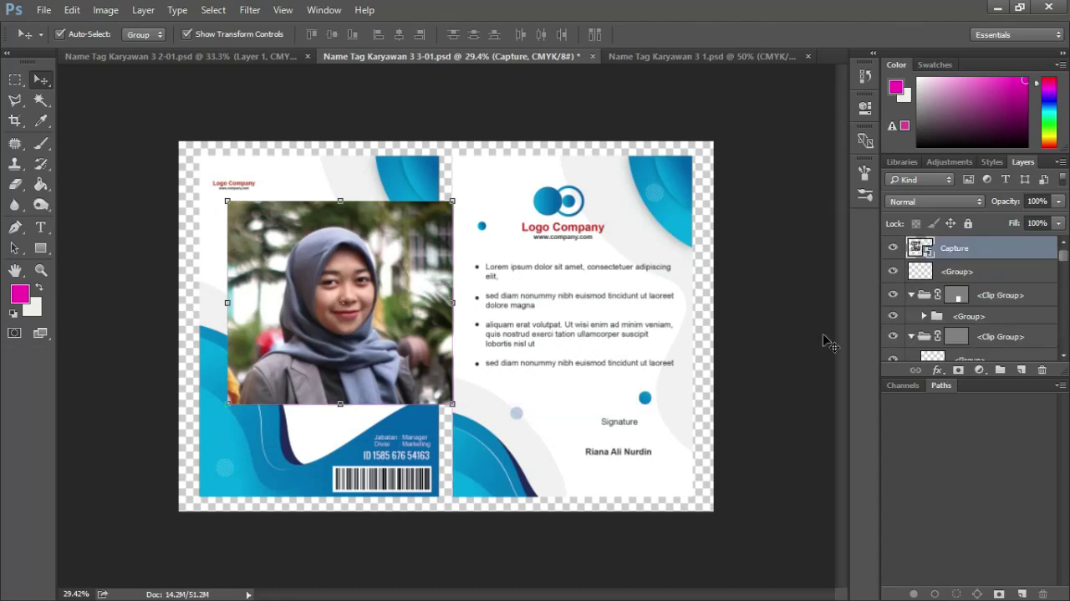
drag(1059, 224, 1011, 241)
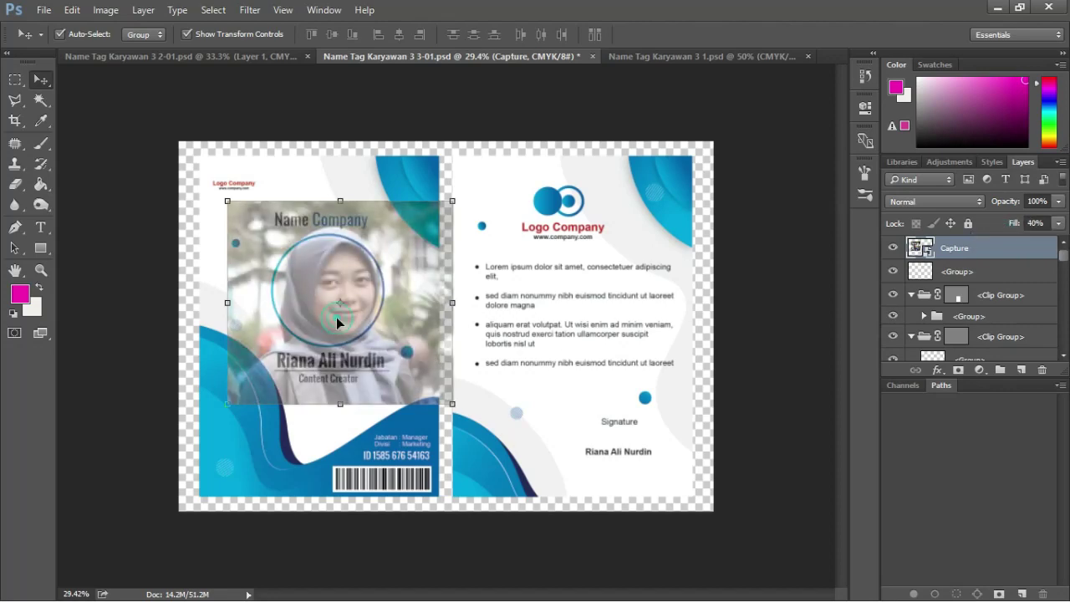
key(z)
mouse_move(330, 301)
mouse_down()
mouse_move(355, 304)
mouse_move(346, 304)
mouse_up()
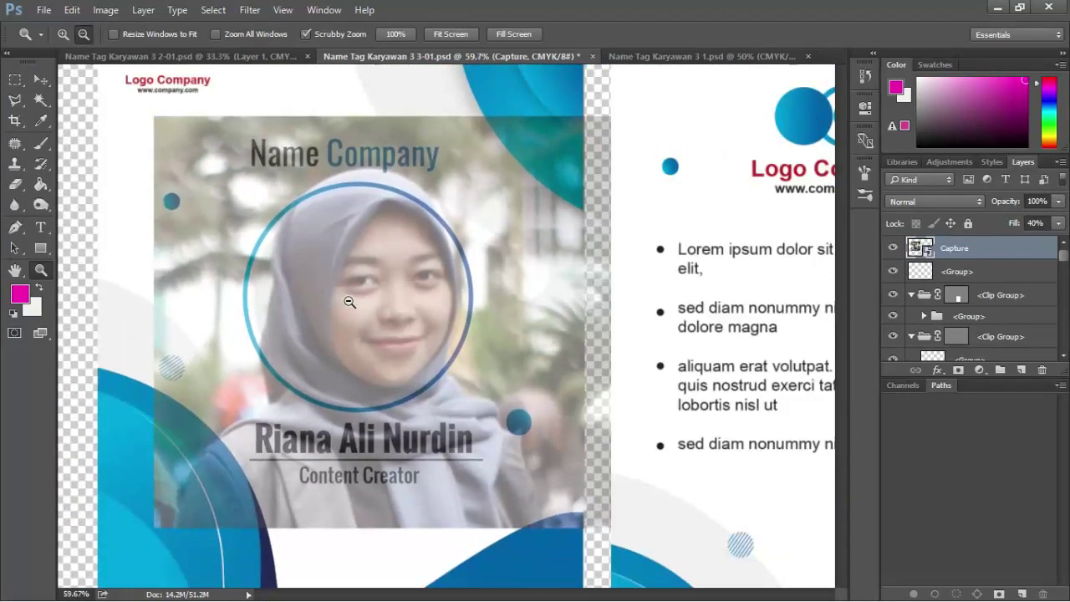
key(v)
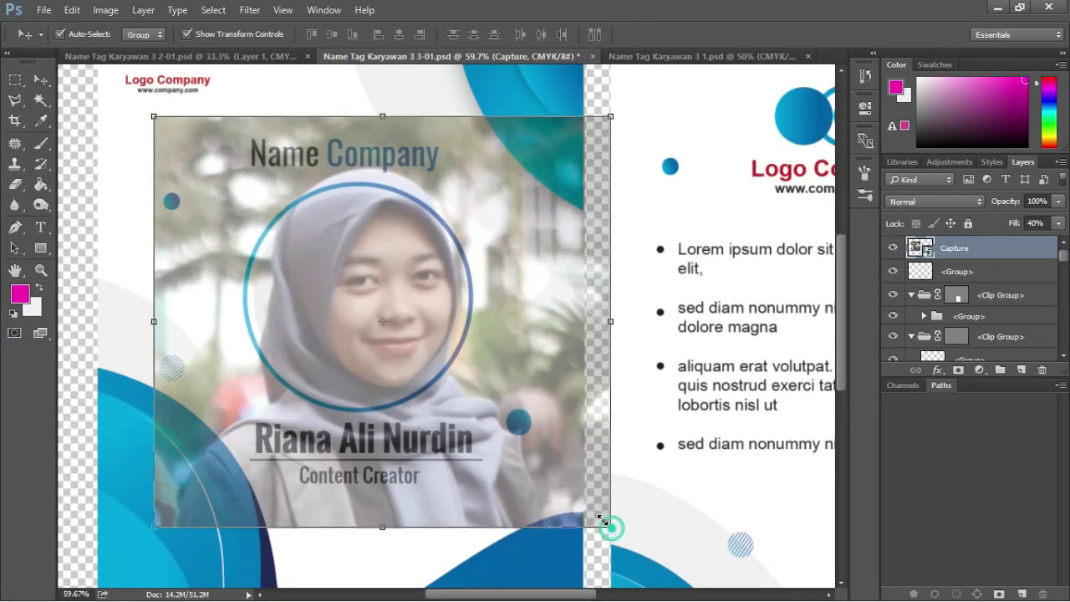
Shrink the photo and centre the face inside the circular frame.
drag(611, 529, 425, 410)
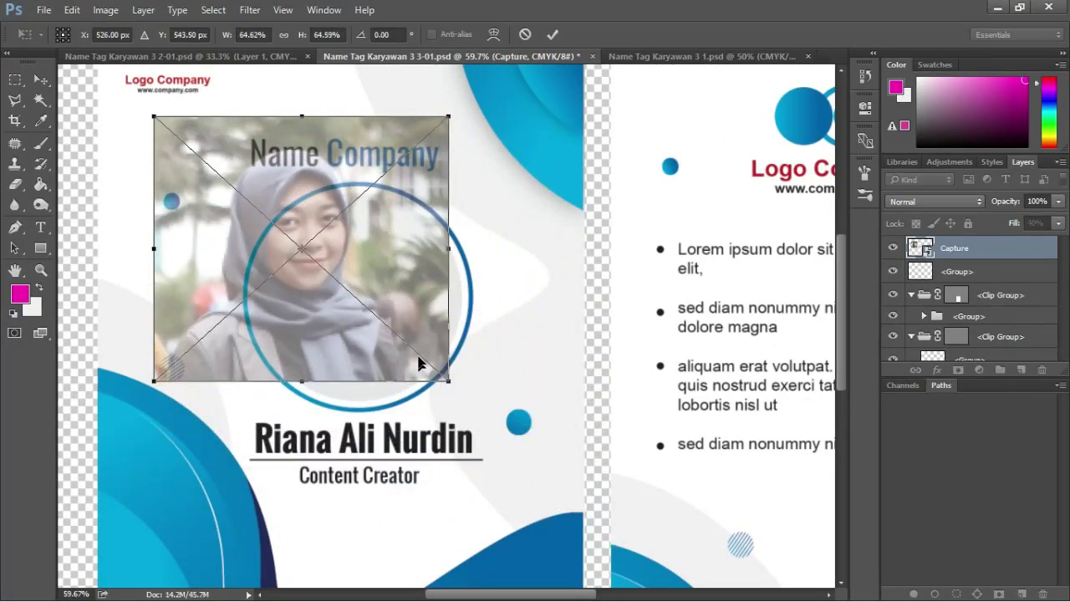
drag(420, 345, 457, 382)
key(Return)
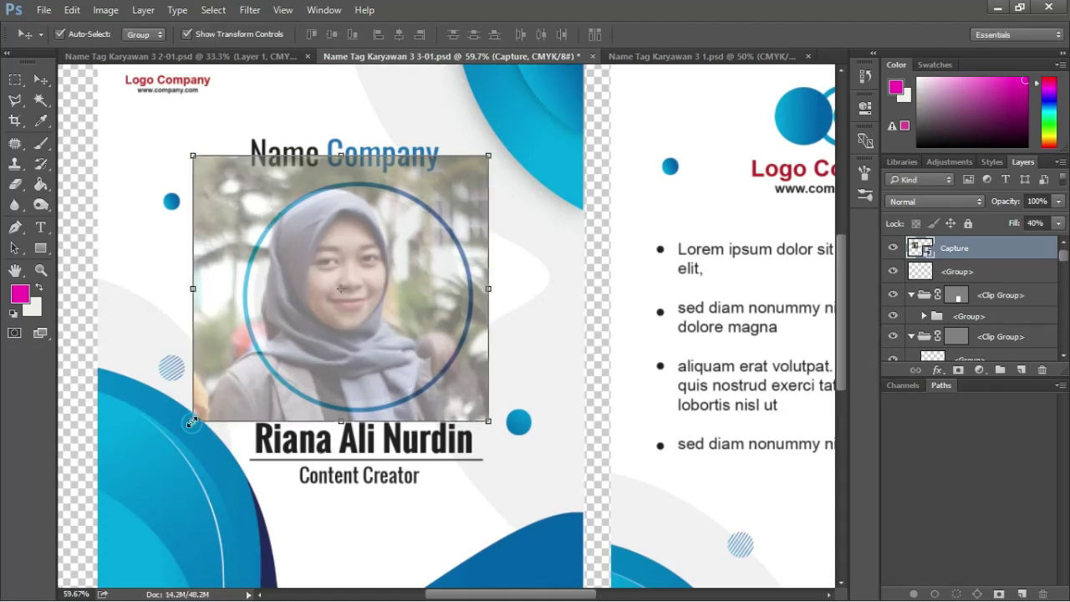
drag(198, 429, 233, 390)
drag(343, 324, 348, 346)
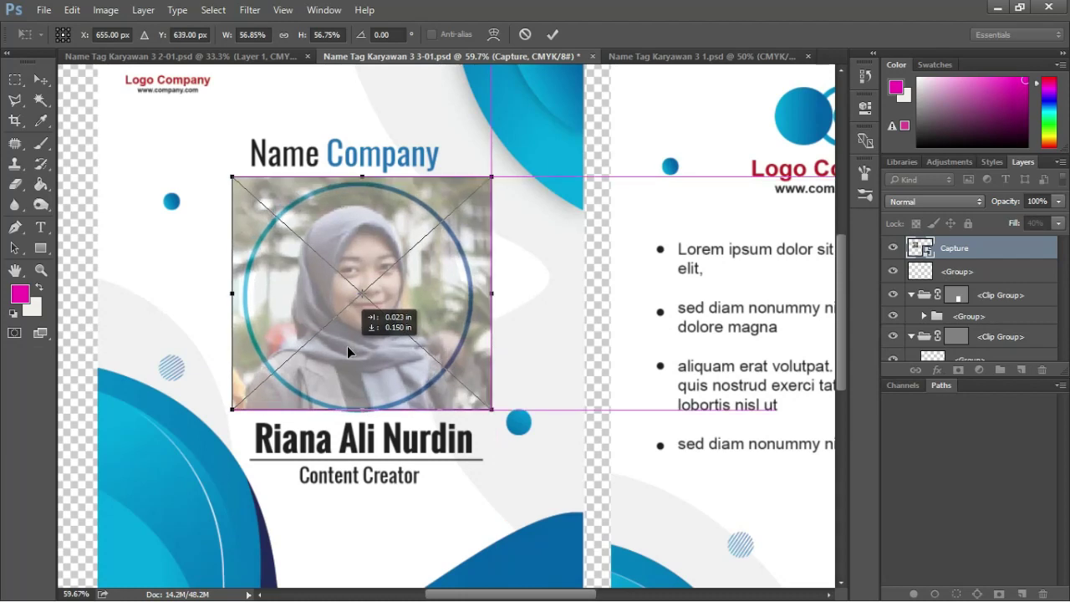
drag(348, 346, 342, 346)
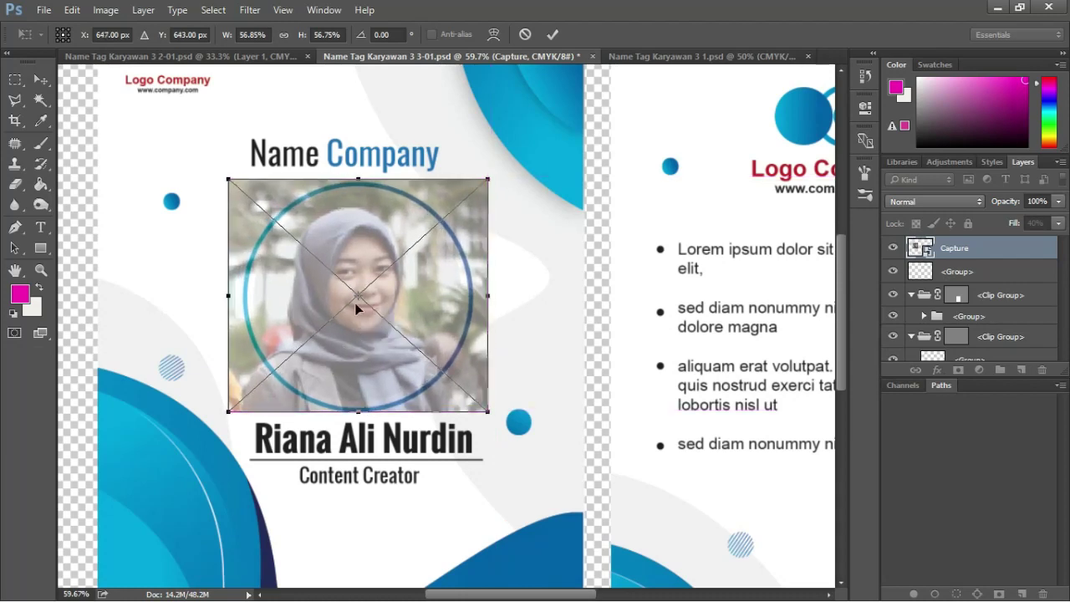
key(Return)
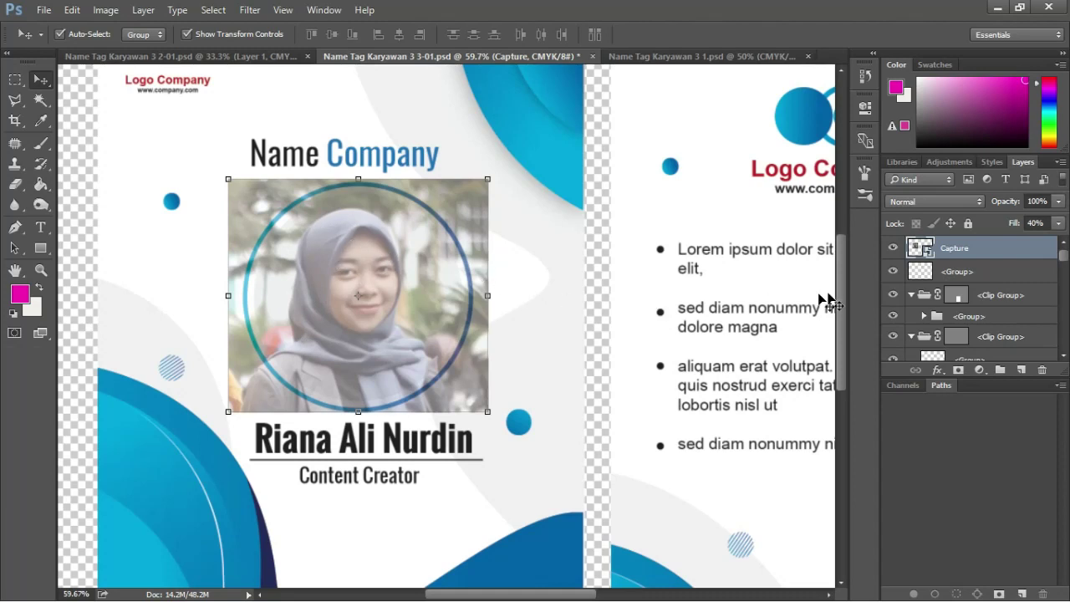
Restore the photo layer's fill to 100%.
scroll(904, 339, down, 1)
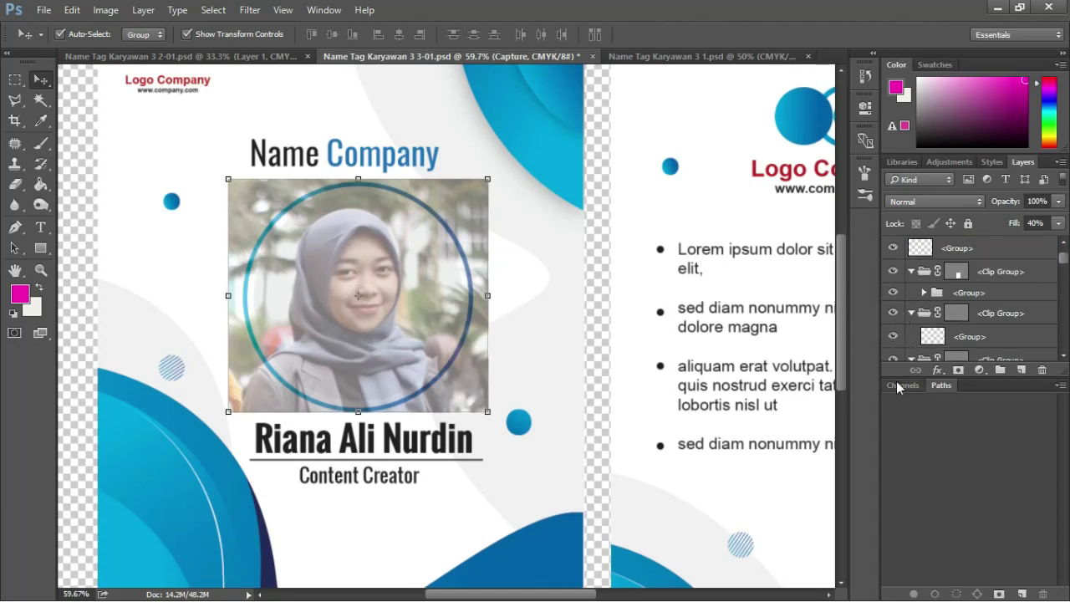
scroll(973, 337, down, 2)
scroll(970, 336, down, 1)
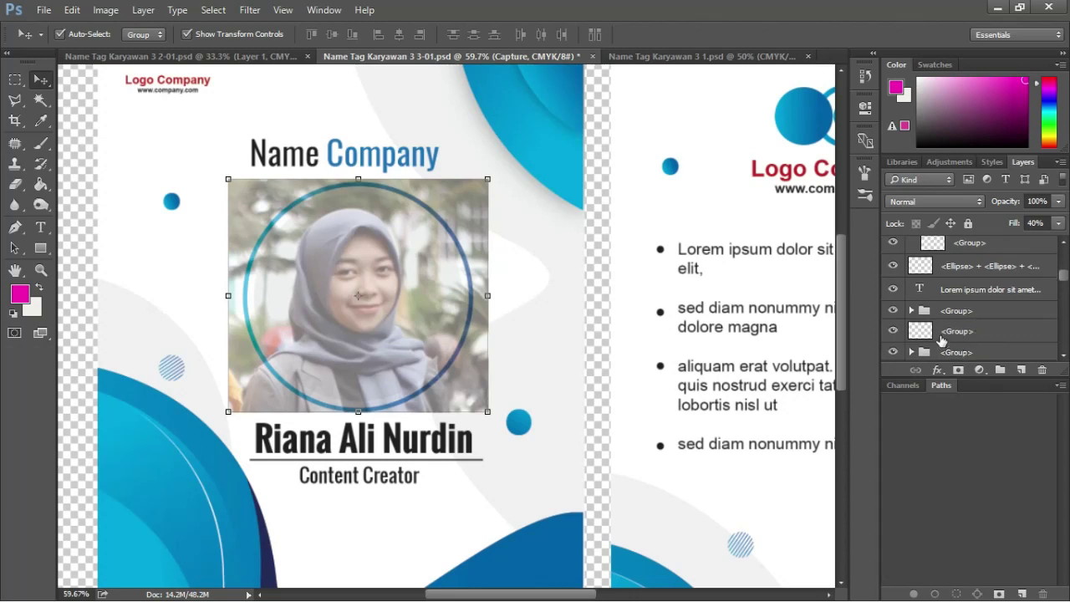
scroll(940, 337, up, 4)
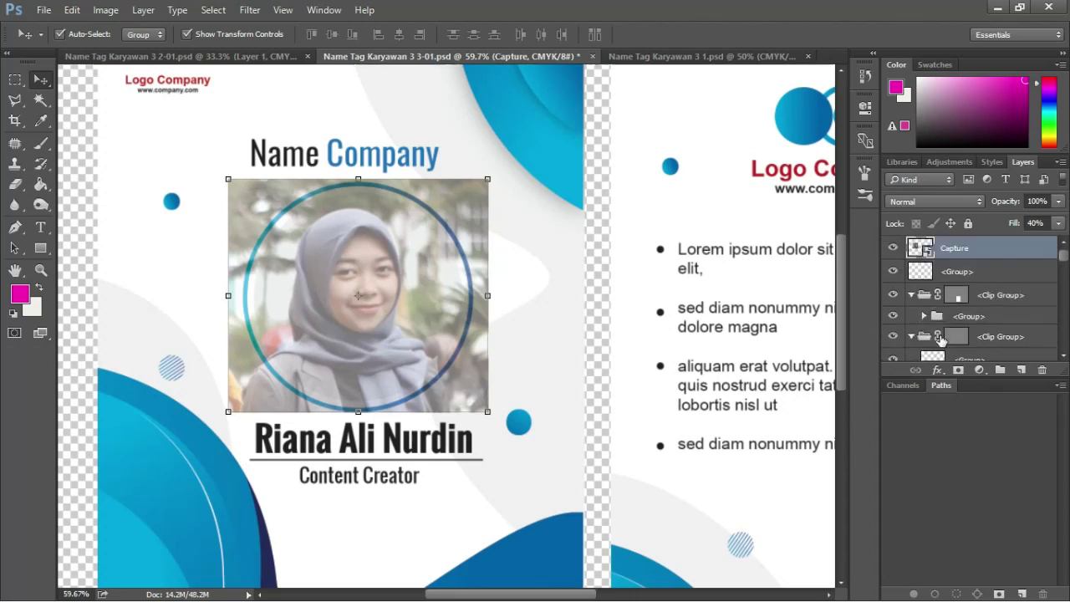
click(1056, 223)
drag(1012, 241, 1062, 244)
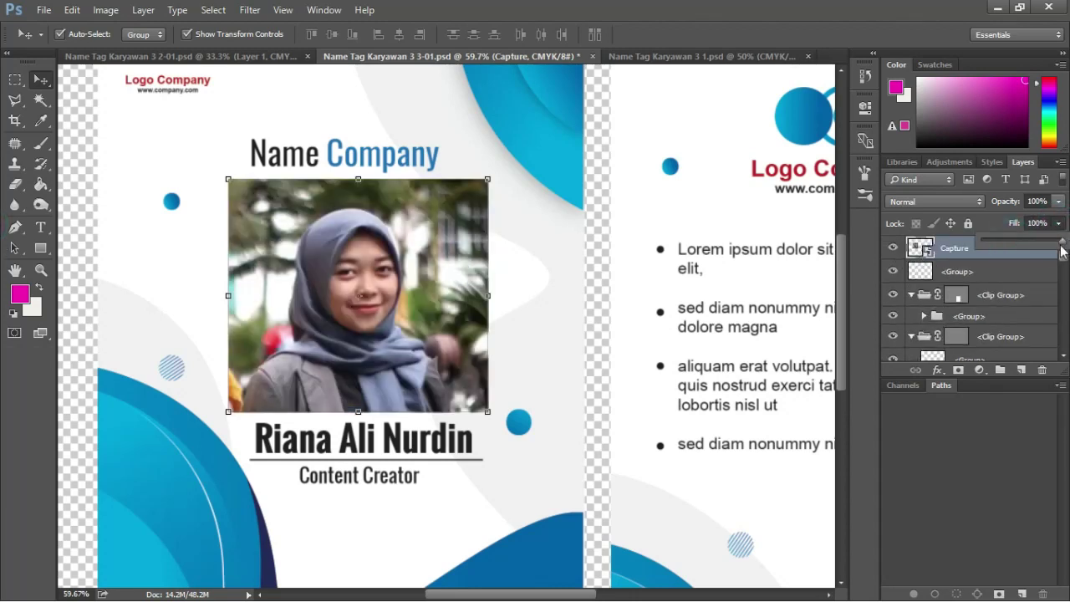
Hide the photo, nudge the circular frame, and select the grey inside of the circle by colour.
click(894, 247)
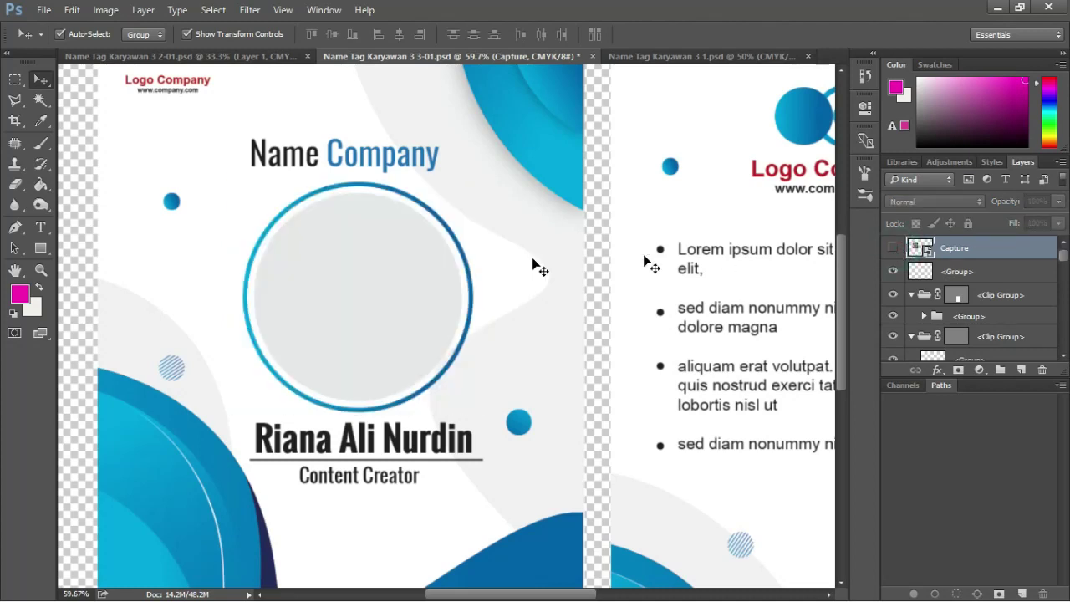
click(386, 256)
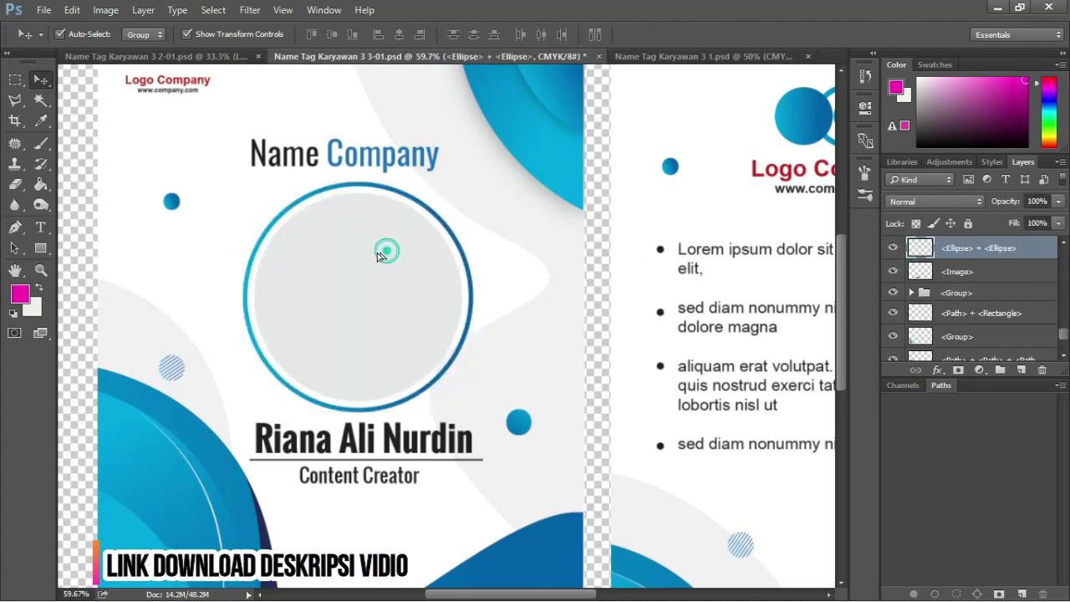
drag(368, 256, 397, 242)
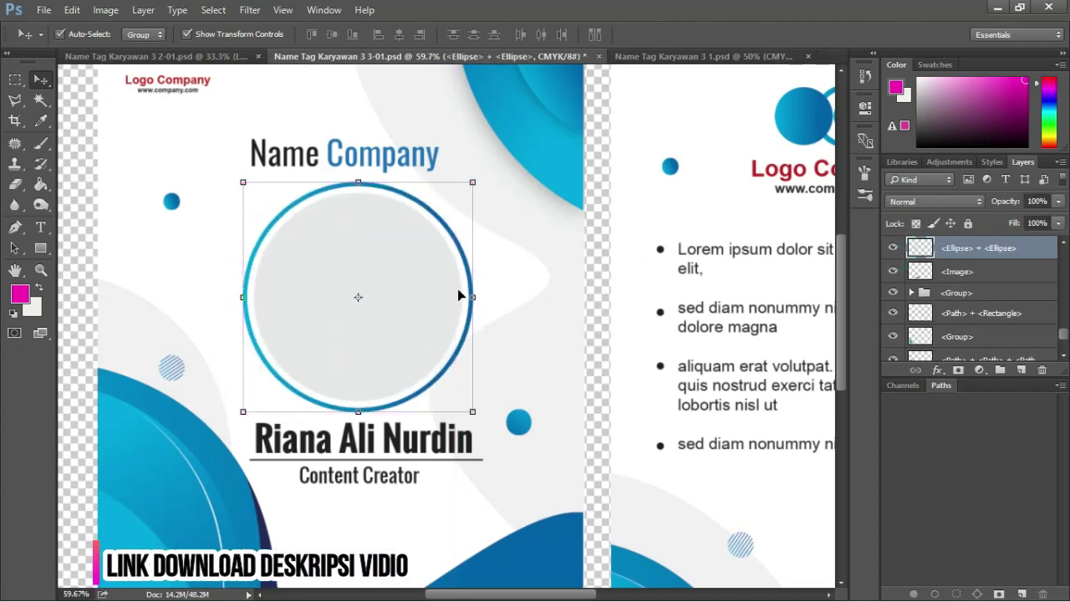
click(37, 99)
click(84, 113)
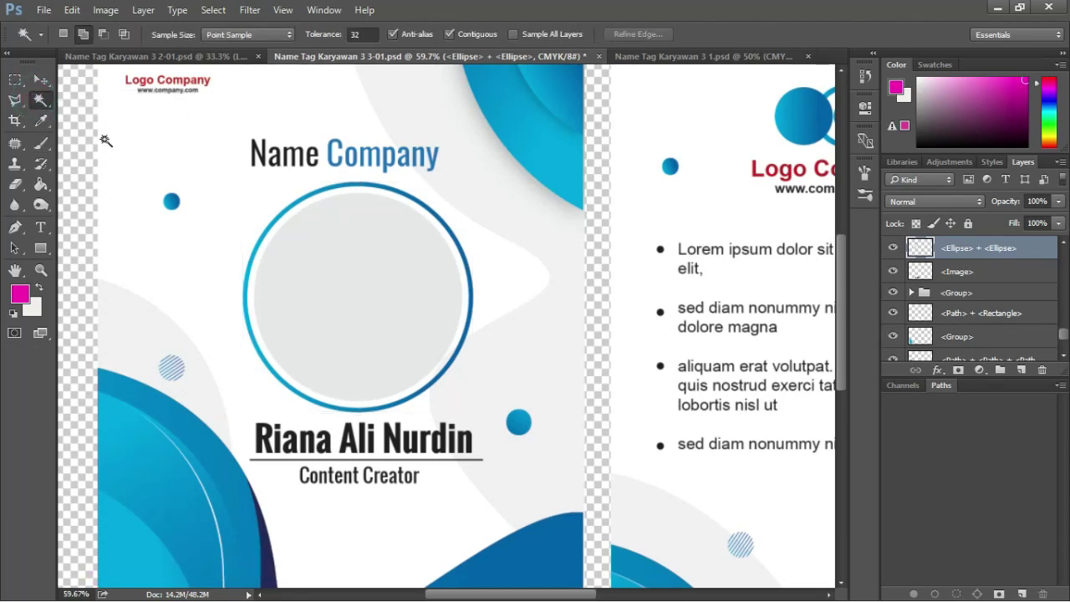
click(354, 239)
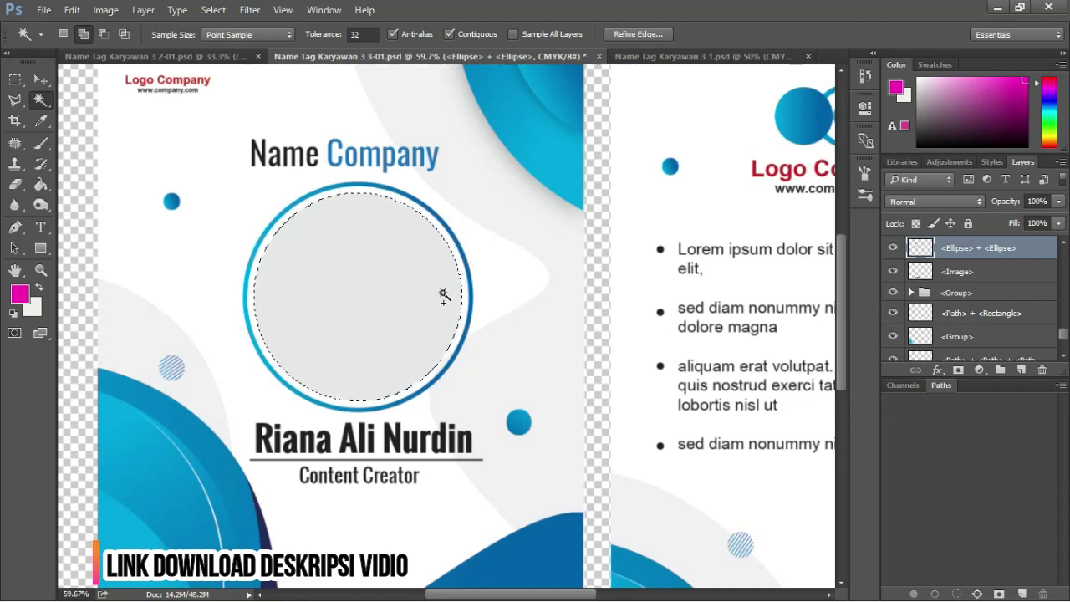
Show the Capture layer and add a layer mask from the circular selection.
scroll(983, 248, up, 5)
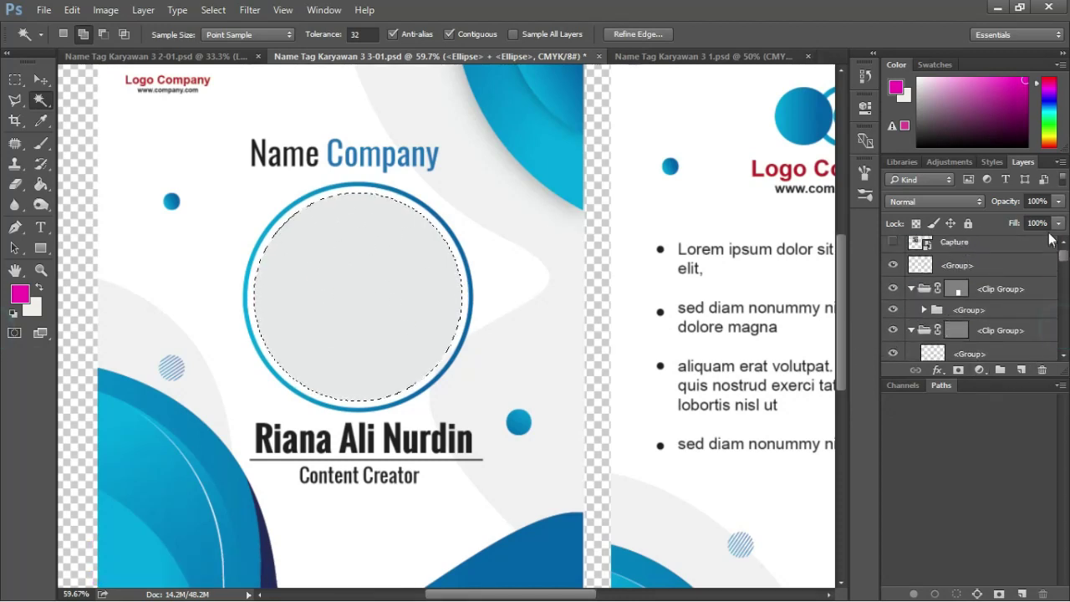
click(953, 243)
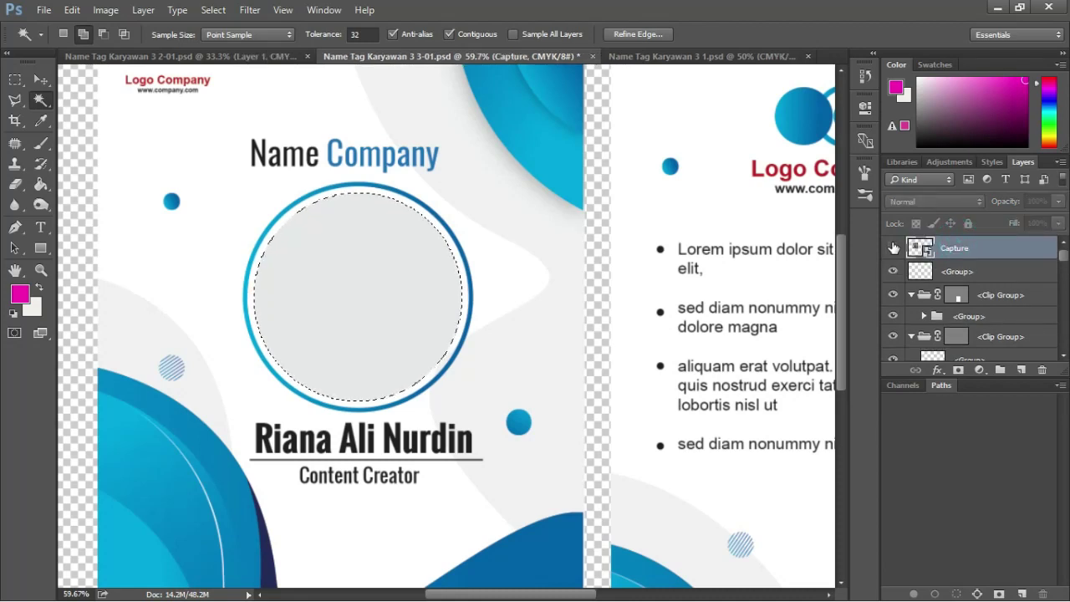
click(893, 248)
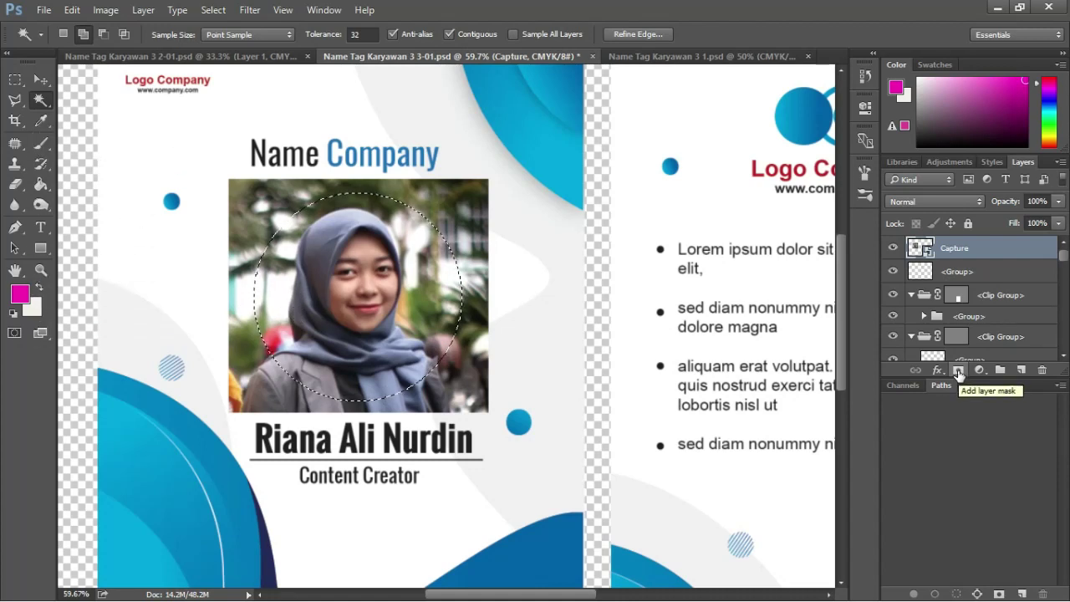
click(960, 373)
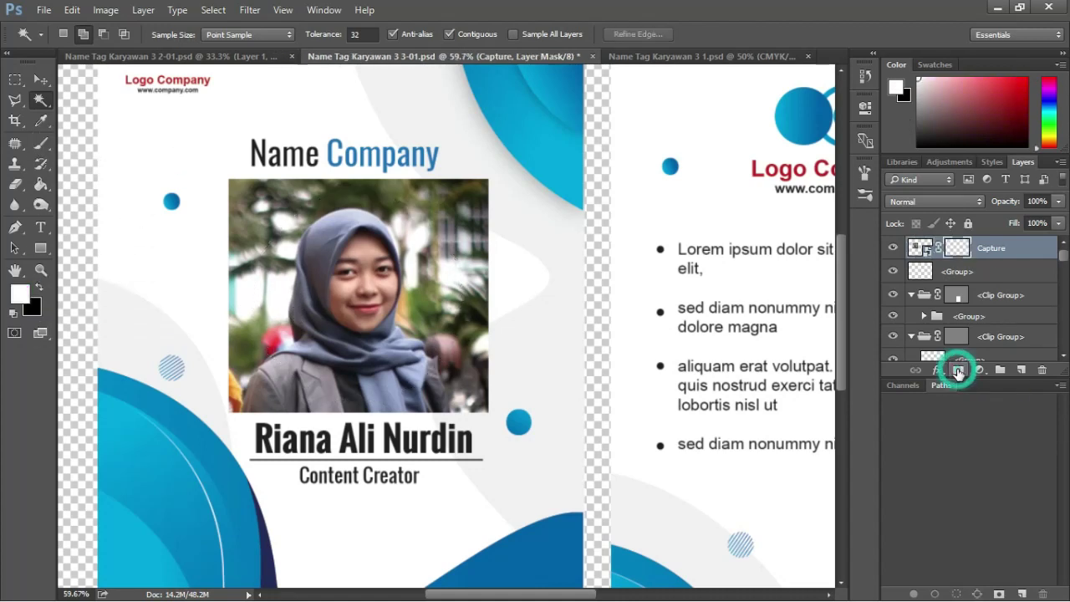
click(39, 78)
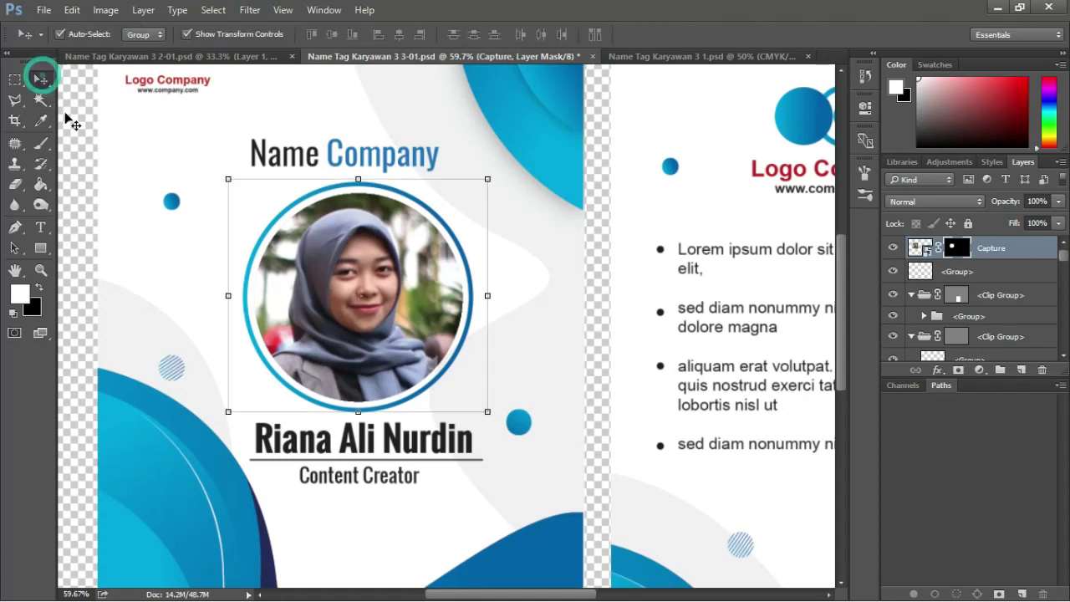
click(569, 259)
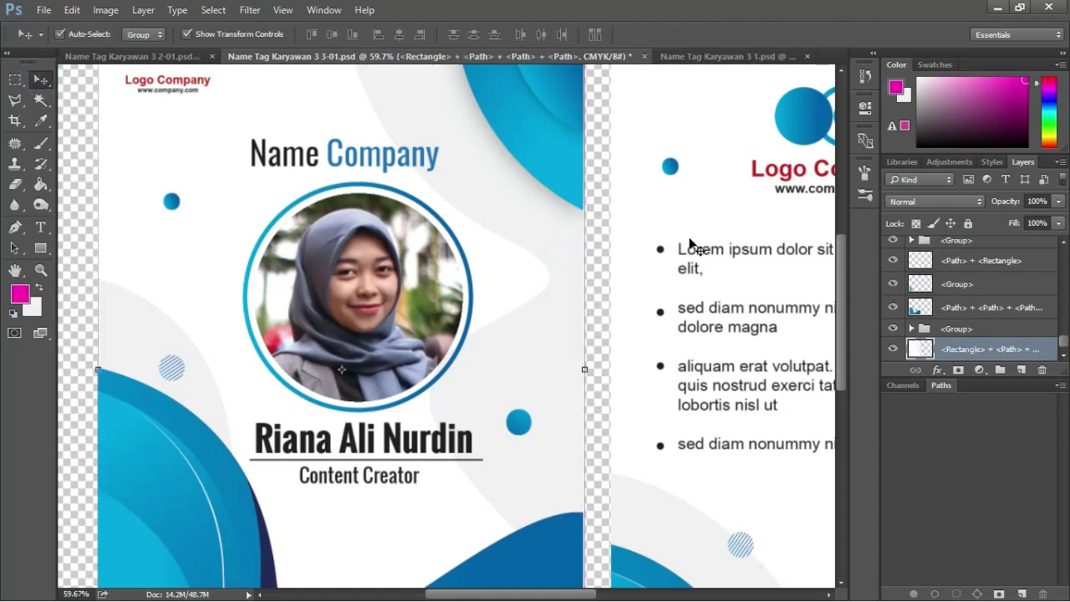
click(865, 76)
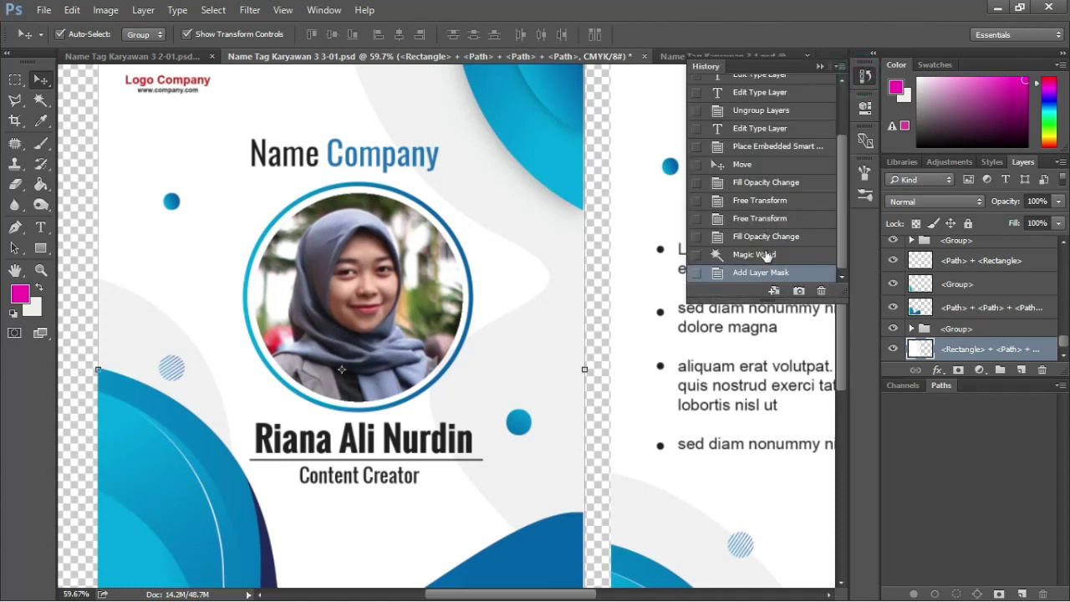
click(763, 237)
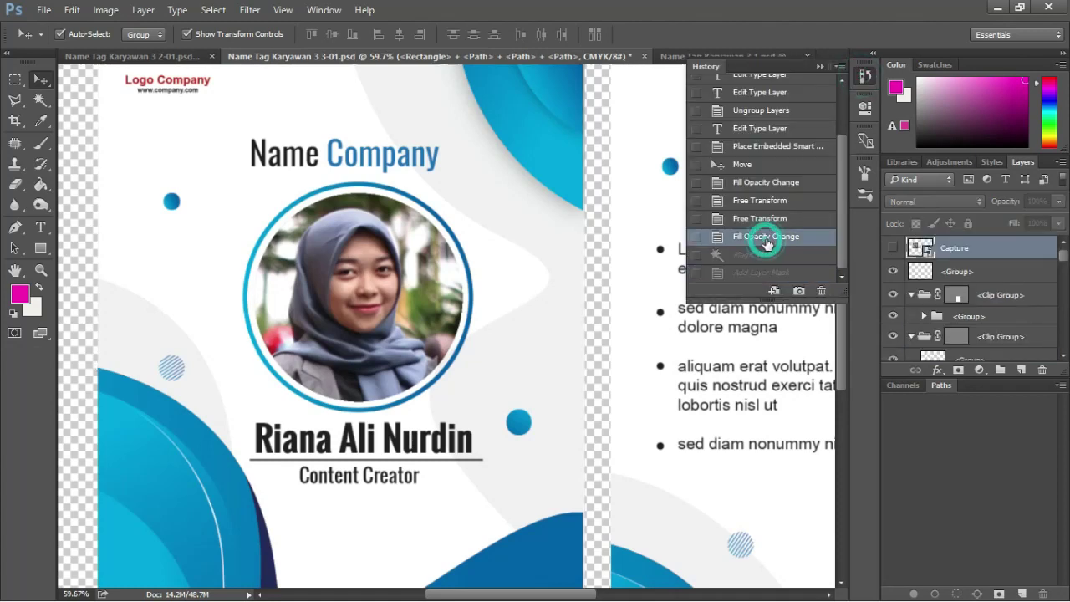
click(894, 249)
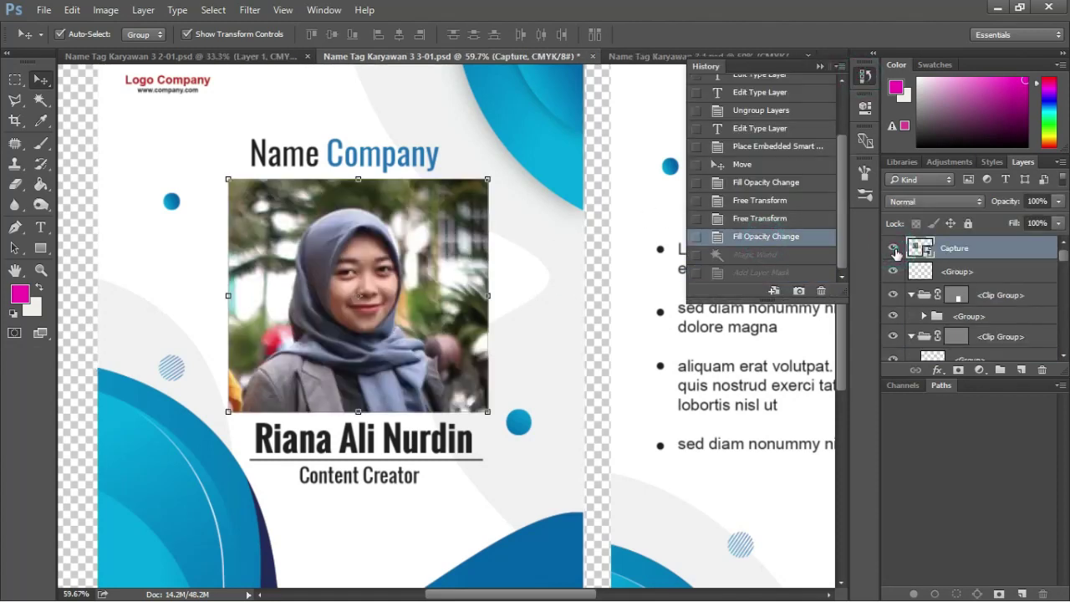
click(894, 249)
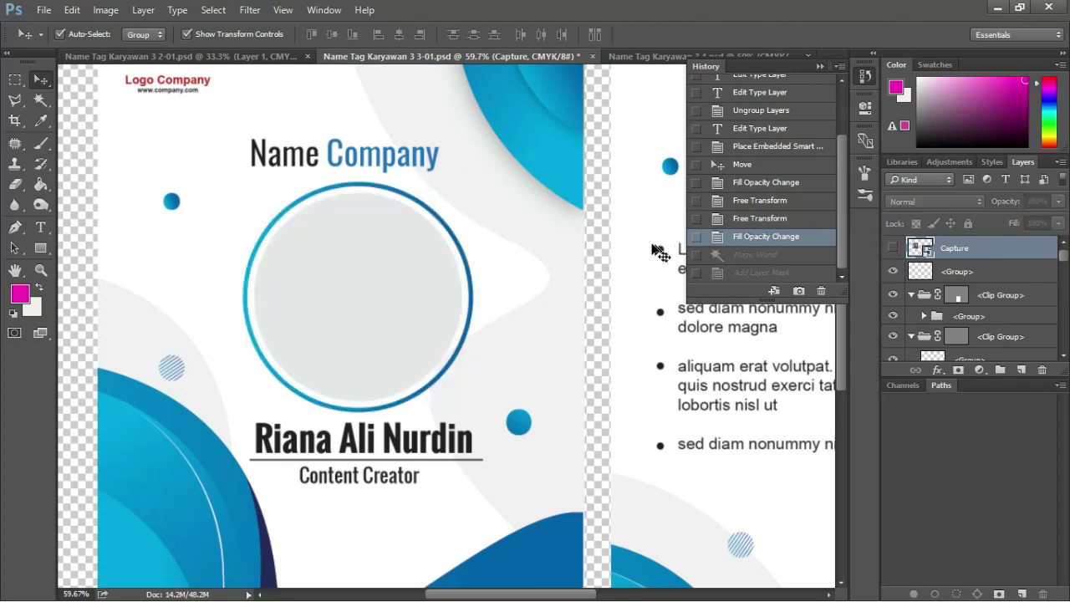
click(389, 268)
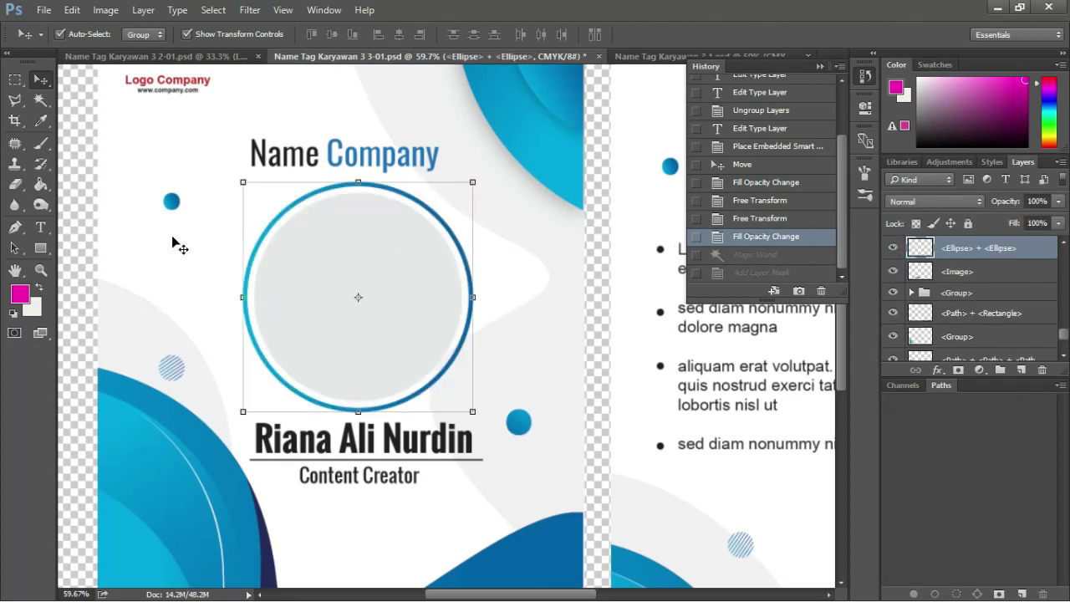
click(34, 98)
click(311, 239)
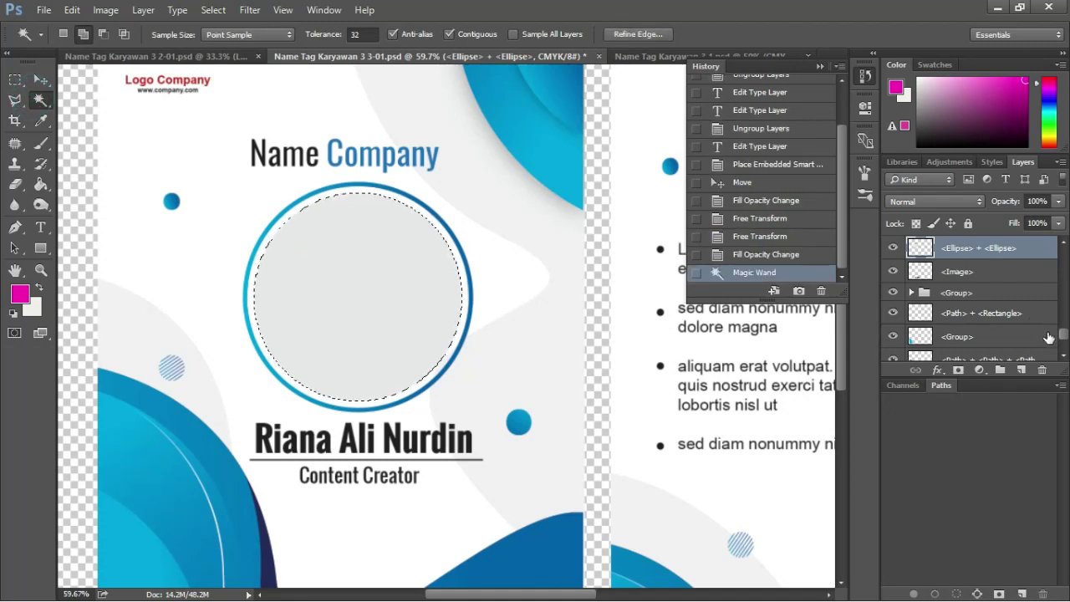
drag(1062, 335, 1062, 246)
click(1001, 248)
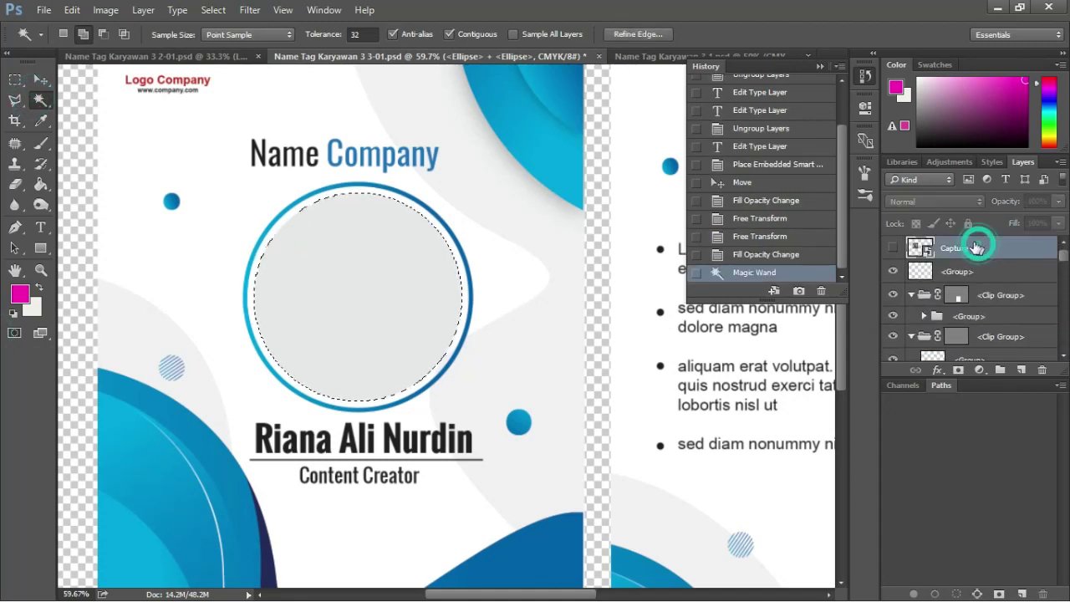
click(893, 247)
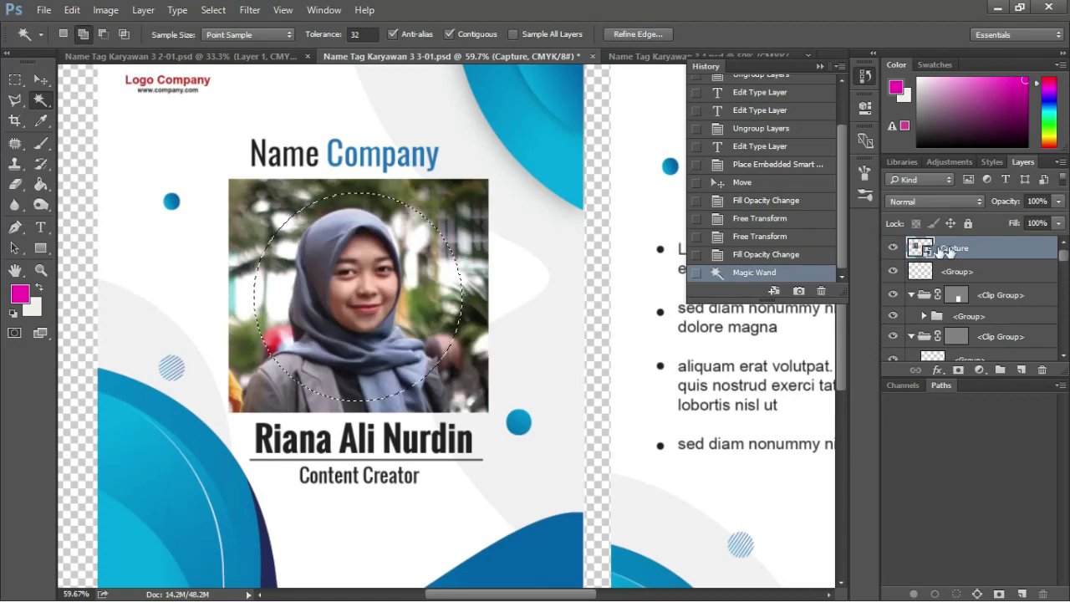
click(960, 369)
key(z)
Zoom out, collapse History, and switch via the purple template to the blue Name Tag Karyawan 3 2-01 document.
scroll(389, 268, down, 3)
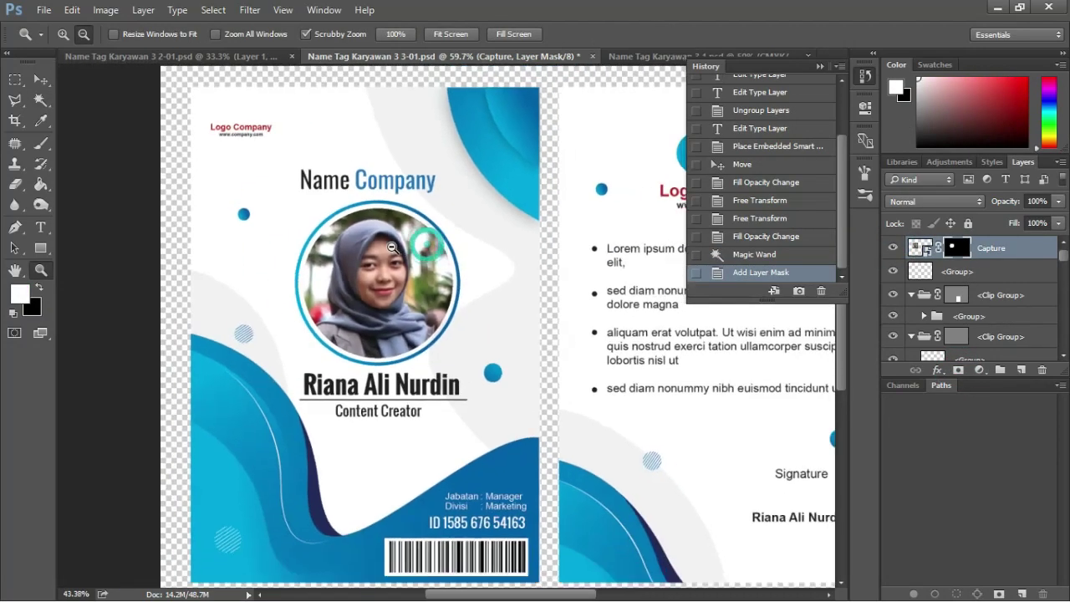
scroll(402, 259, down, 3)
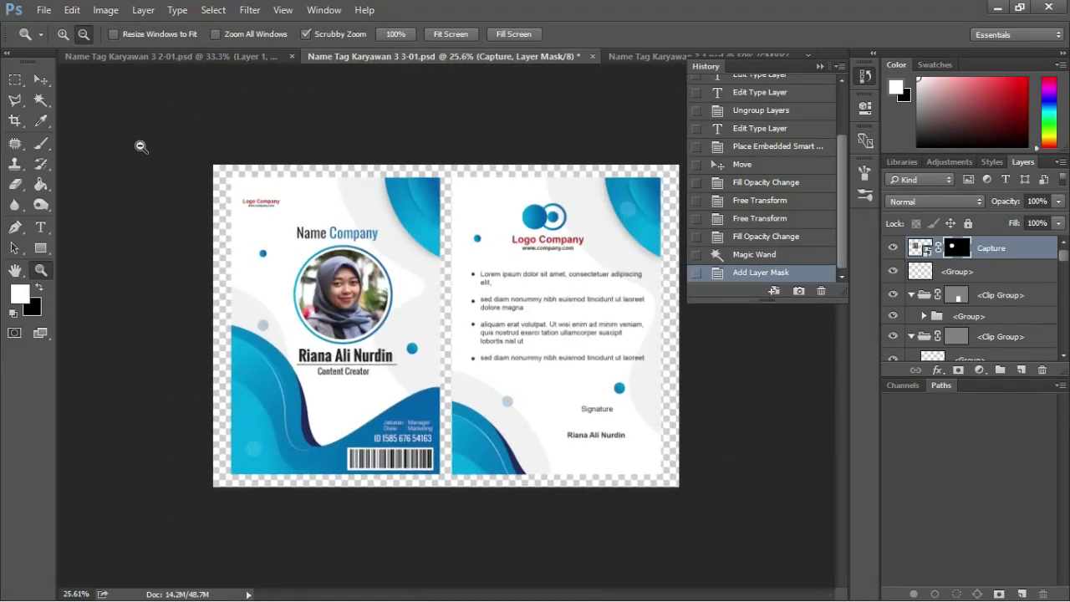
click(40, 80)
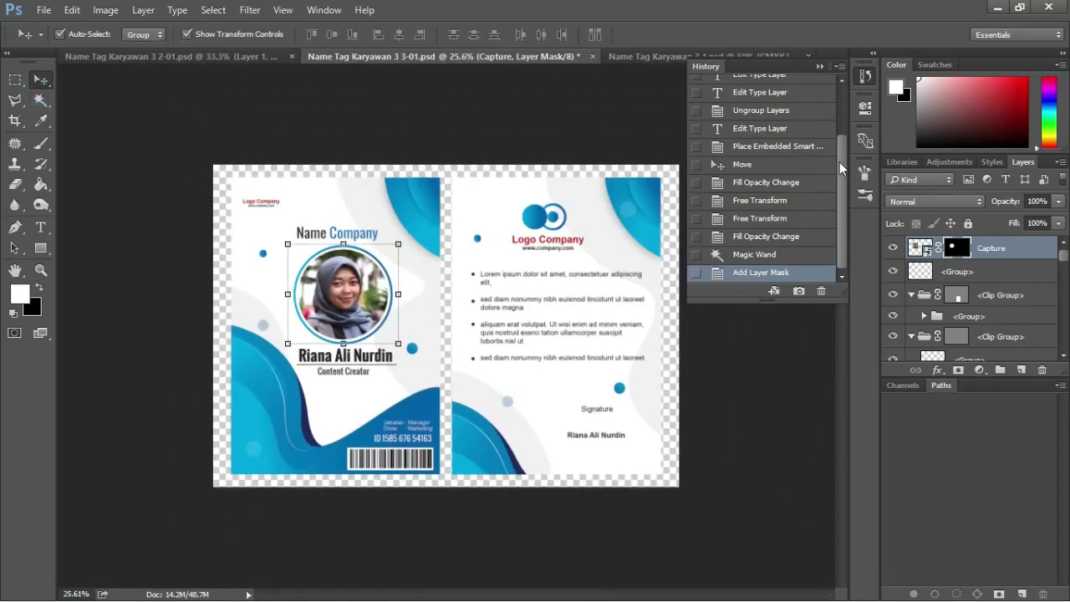
drag(842, 161, 842, 107)
click(821, 66)
click(704, 62)
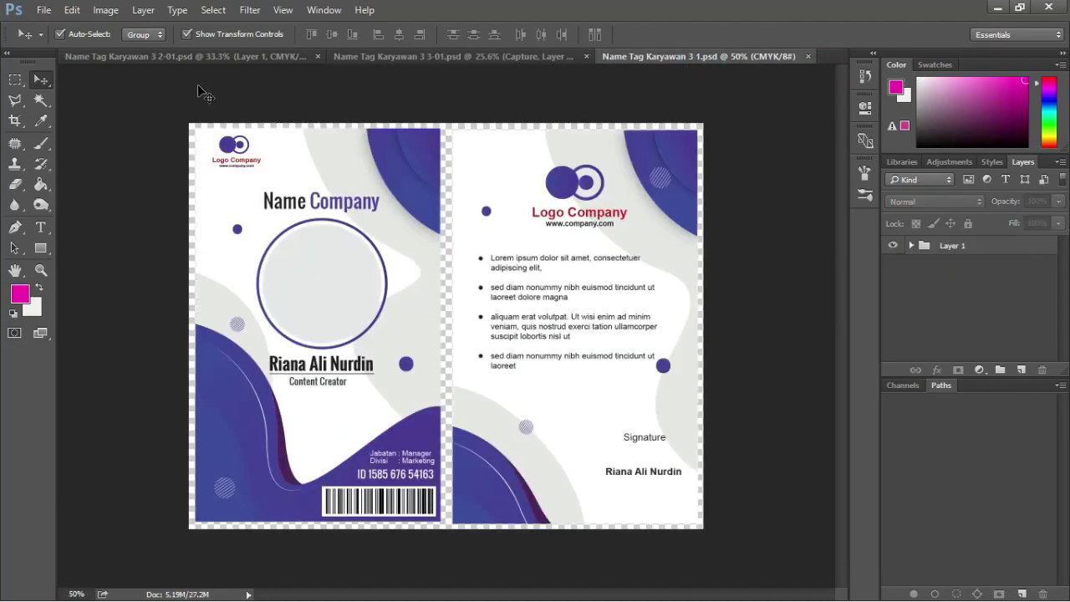
click(185, 57)
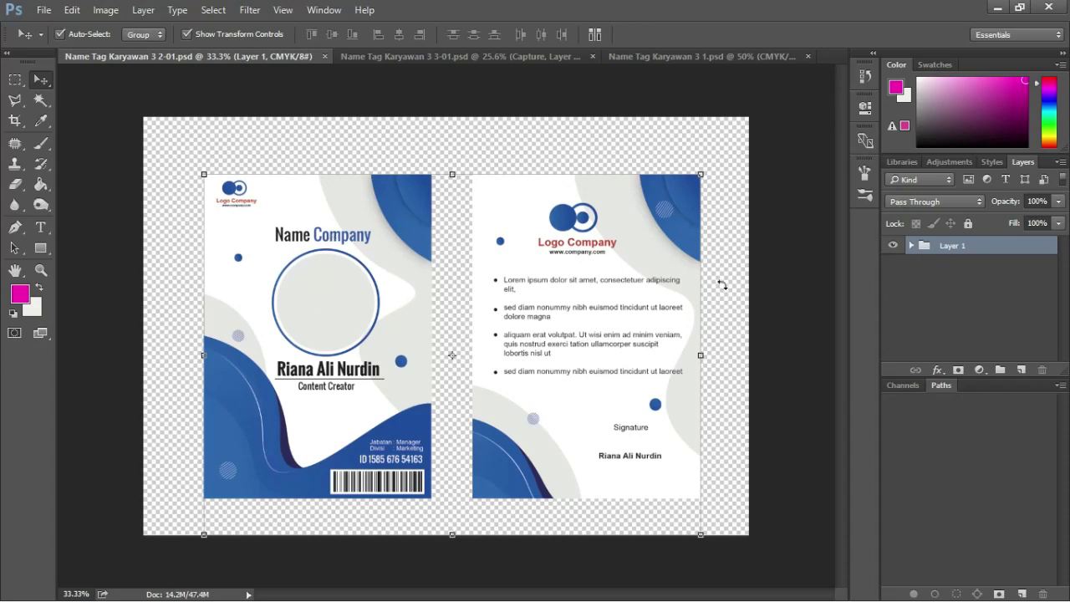
Ungroup Layer 1 of the blue template into its separate groups and deselect all layers.
right_click(945, 246)
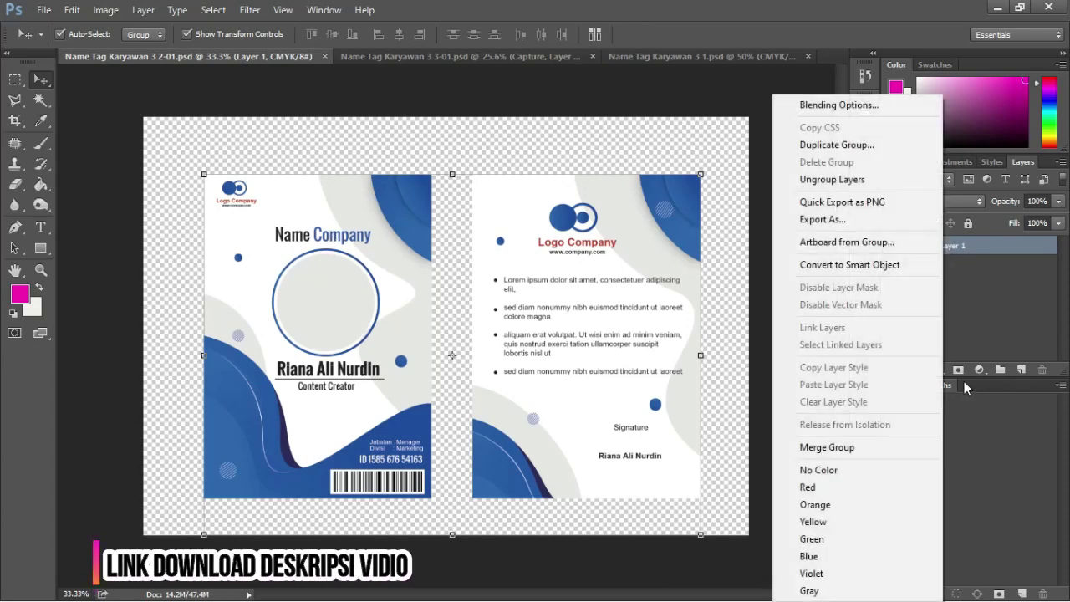
click(832, 179)
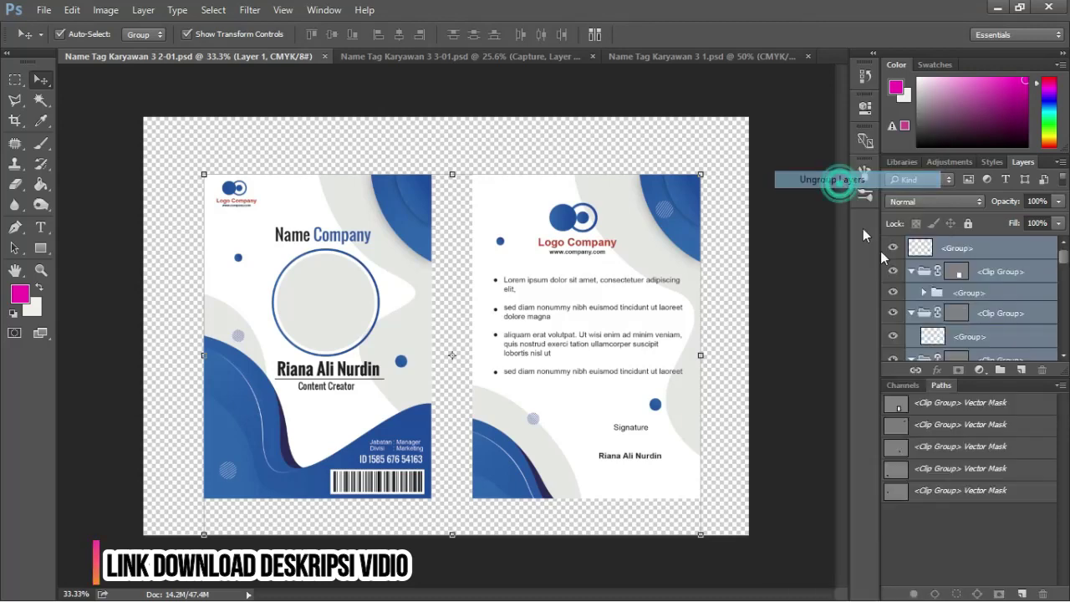
click(778, 281)
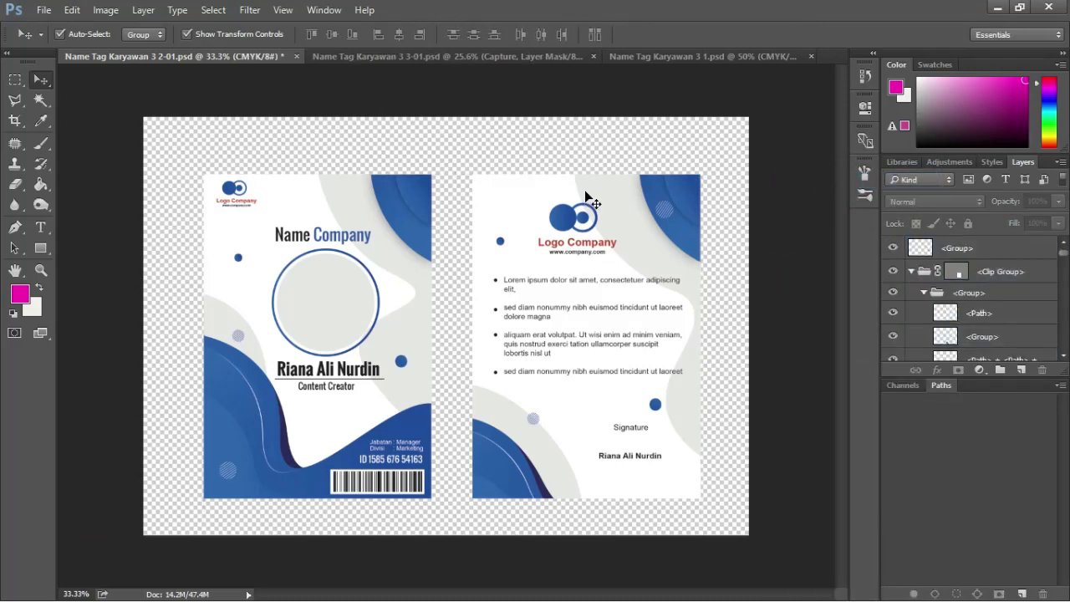
key(alt+Tab)
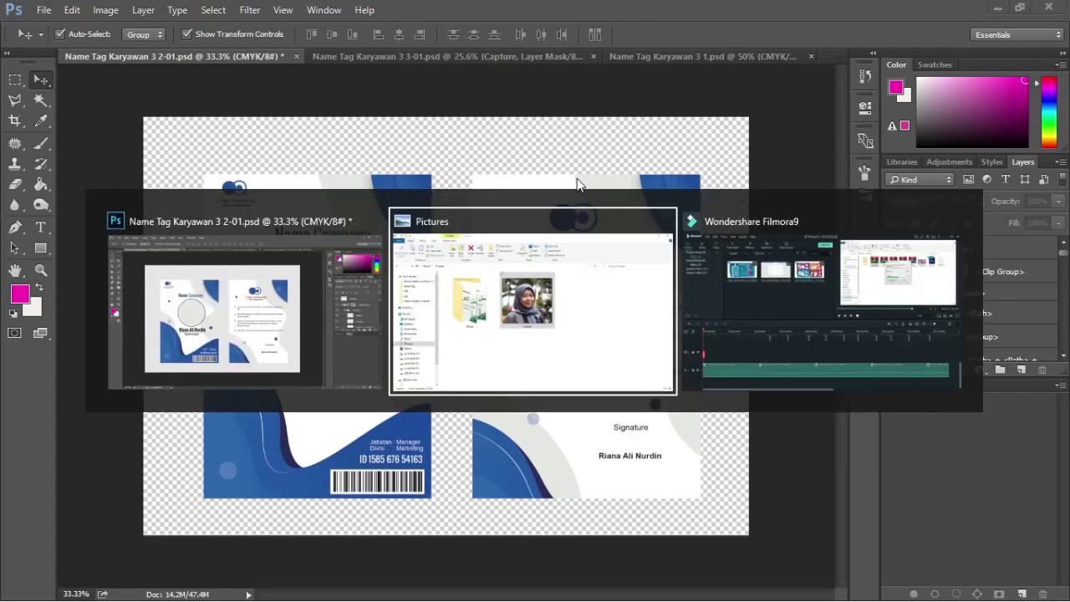
key(alt+Tab)
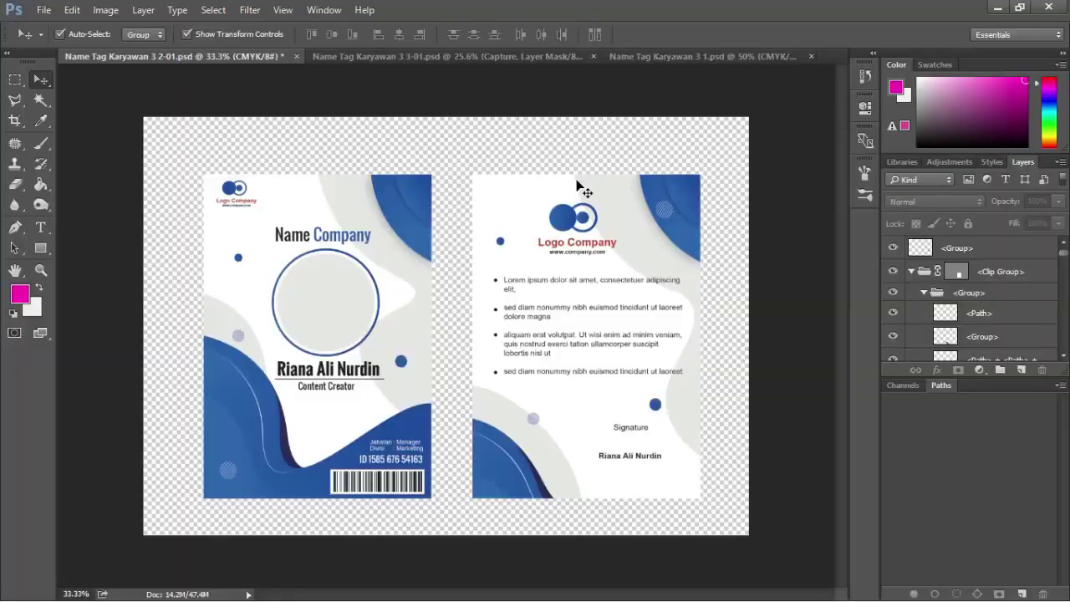
key(alt+Tab)
Navigate File Explorer to USB Drive (H:) > Name Tag, showing its 17 template items.
key(alt+Left)
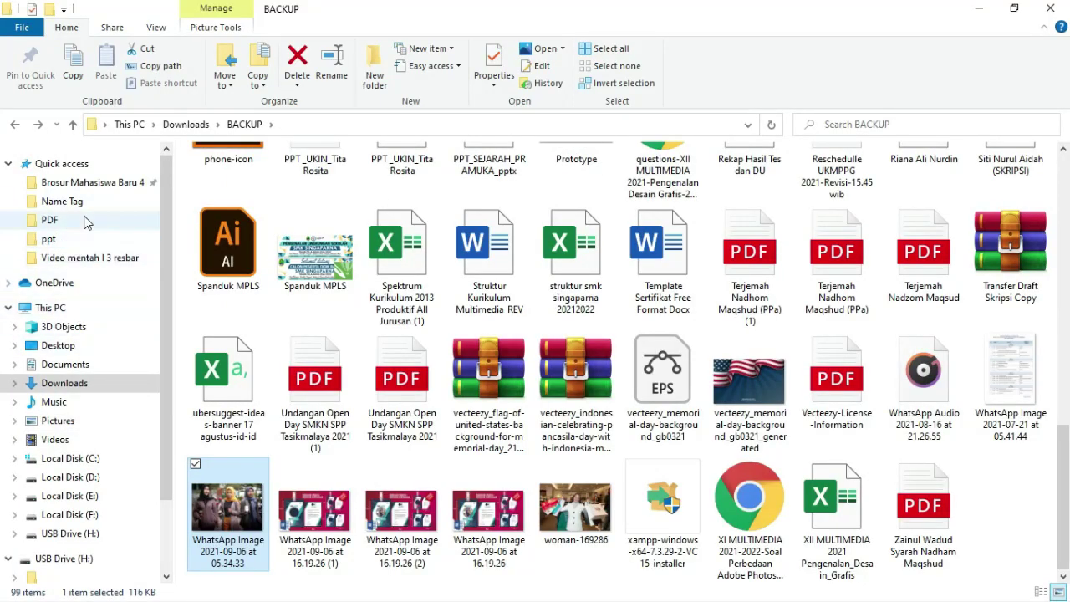
click(87, 537)
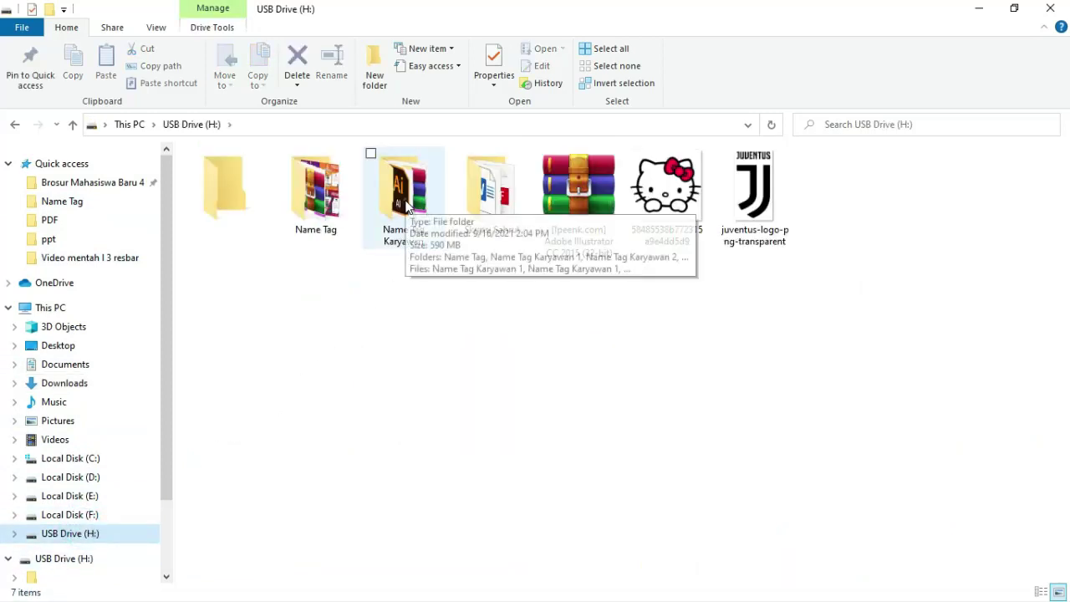
double_click(403, 219)
key(alt+Left)
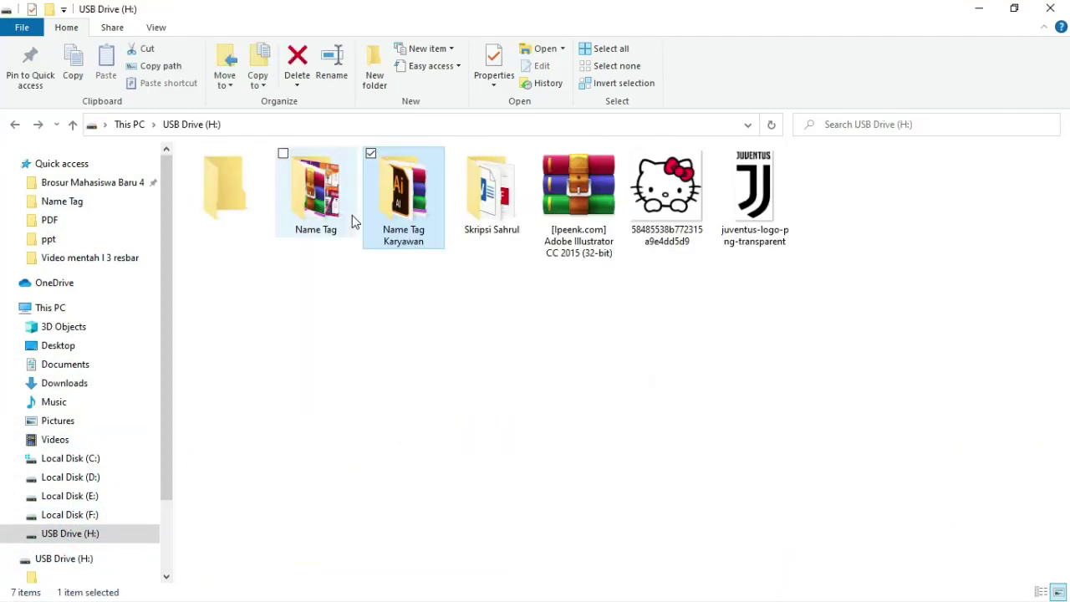
double_click(322, 191)
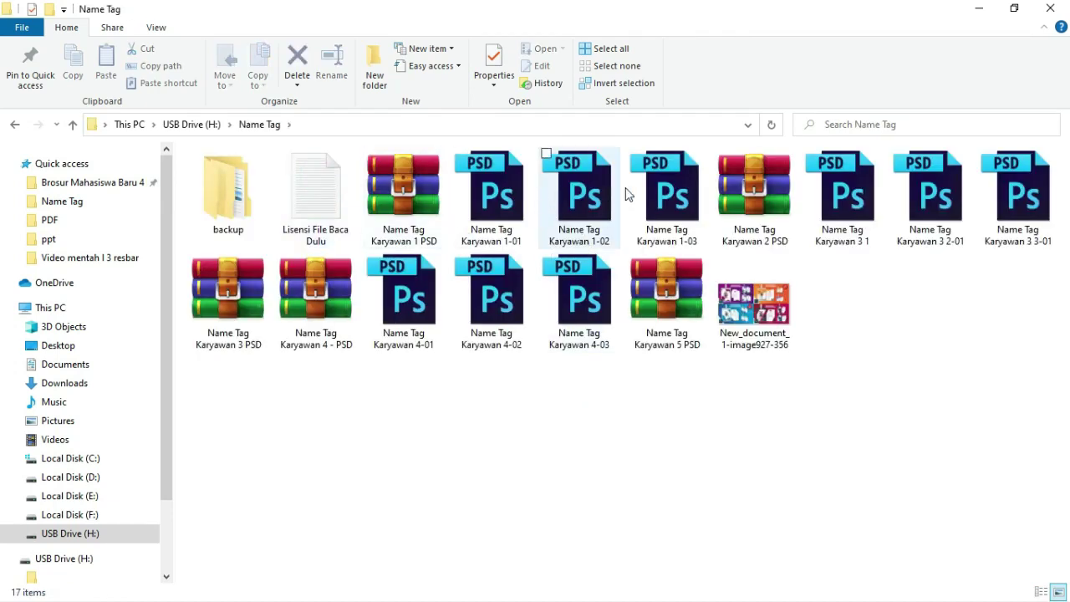